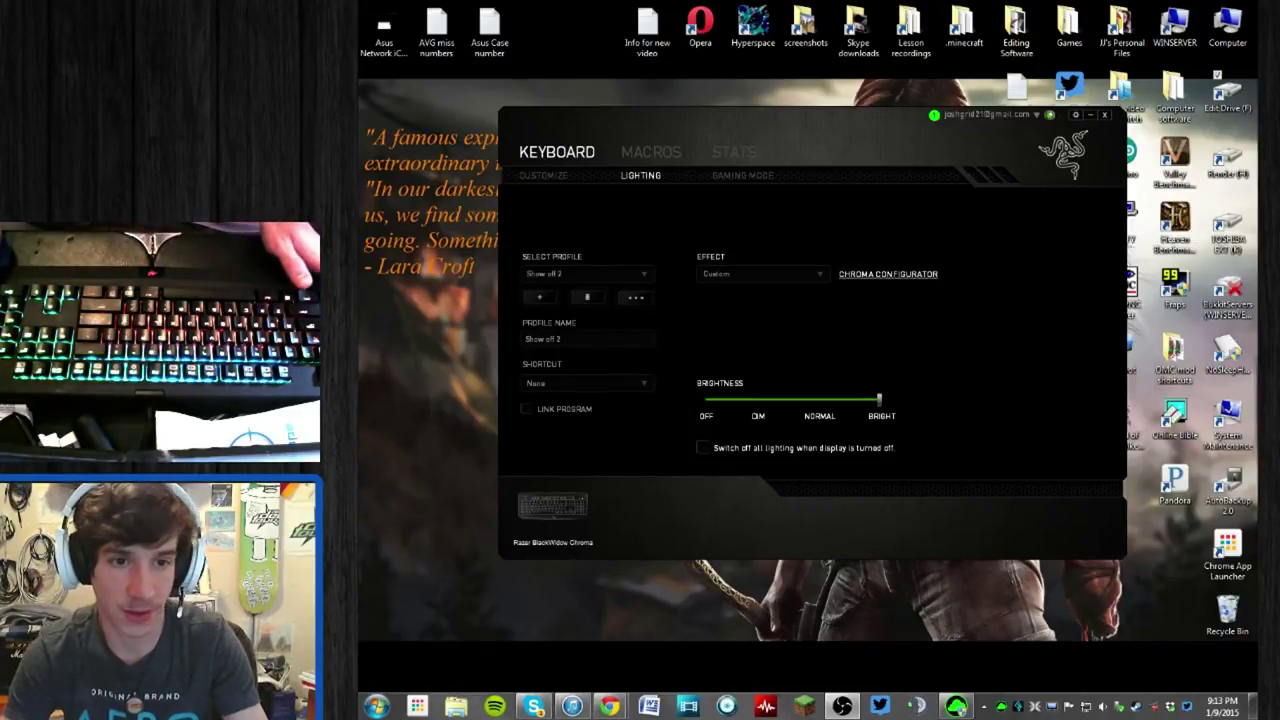
- Examine the keyboard's customization, lighting and macro pages, ending on the lighting settings
{"action": "left_click", "coordinate": [549, 174]}
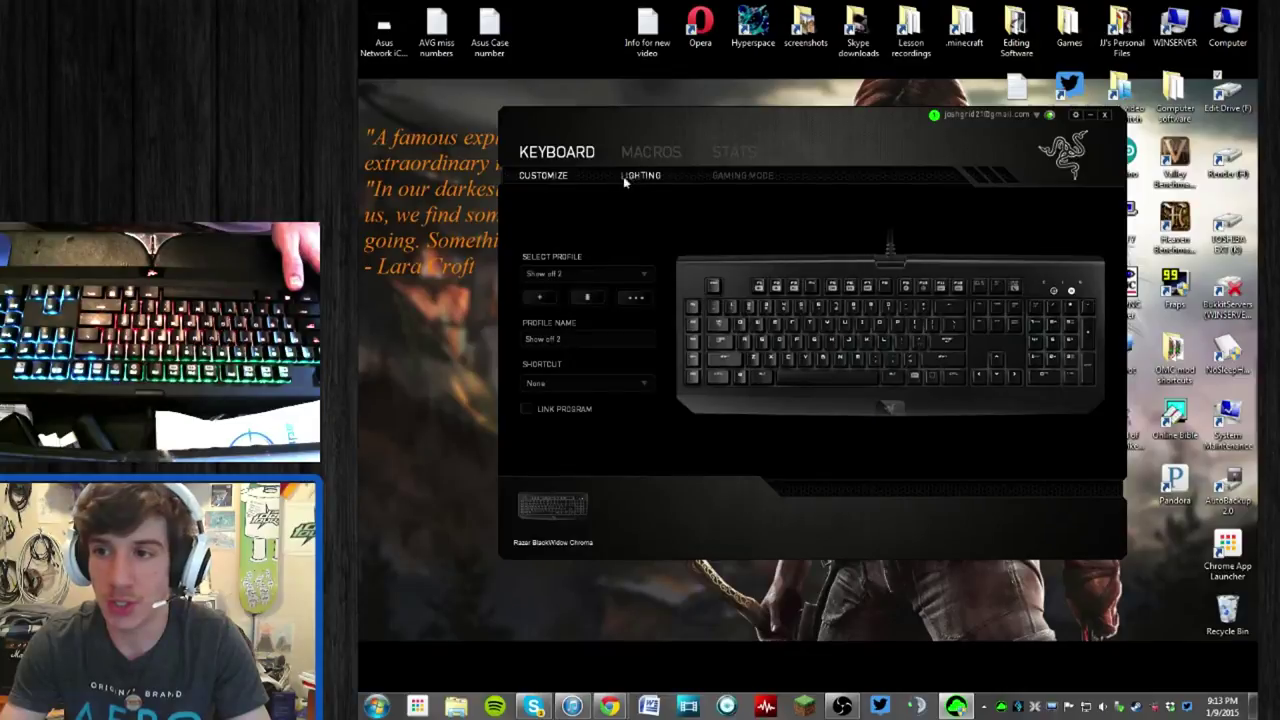
{"action": "left_click", "coordinate": [641, 176]}
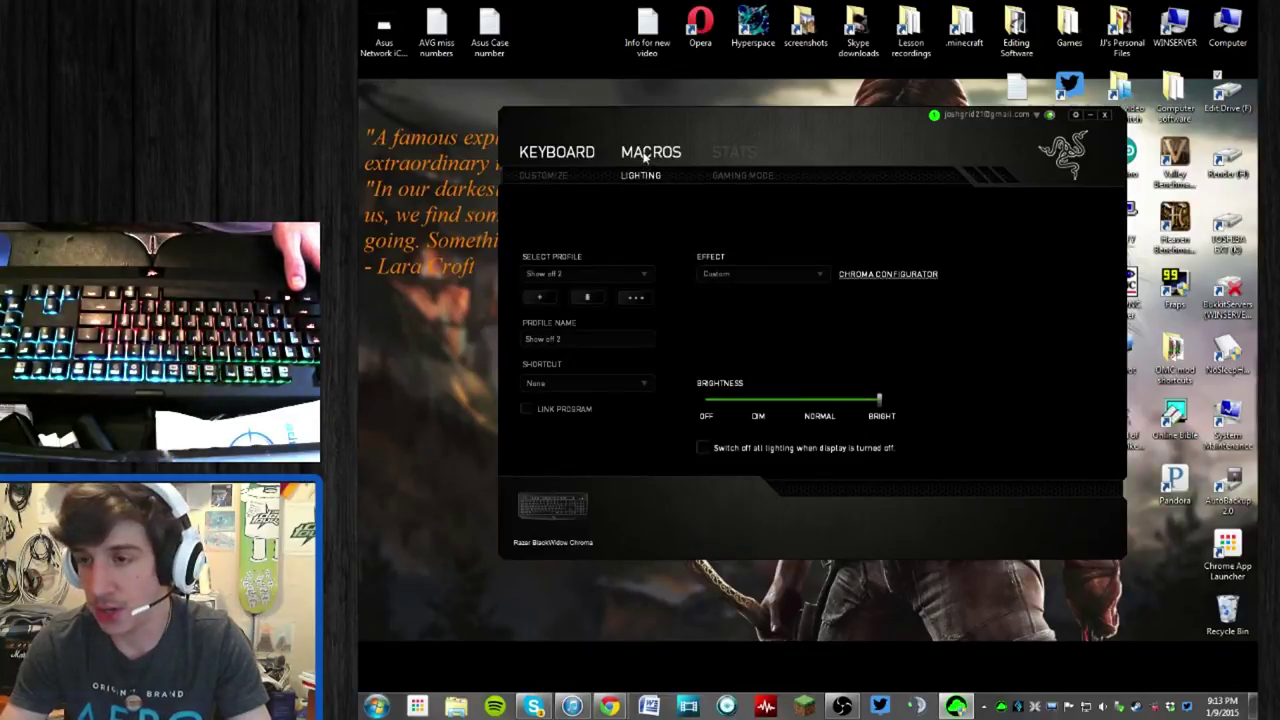
{"action": "left_click", "coordinate": [645, 155]}
{"action": "left_click", "coordinate": [594, 155]}
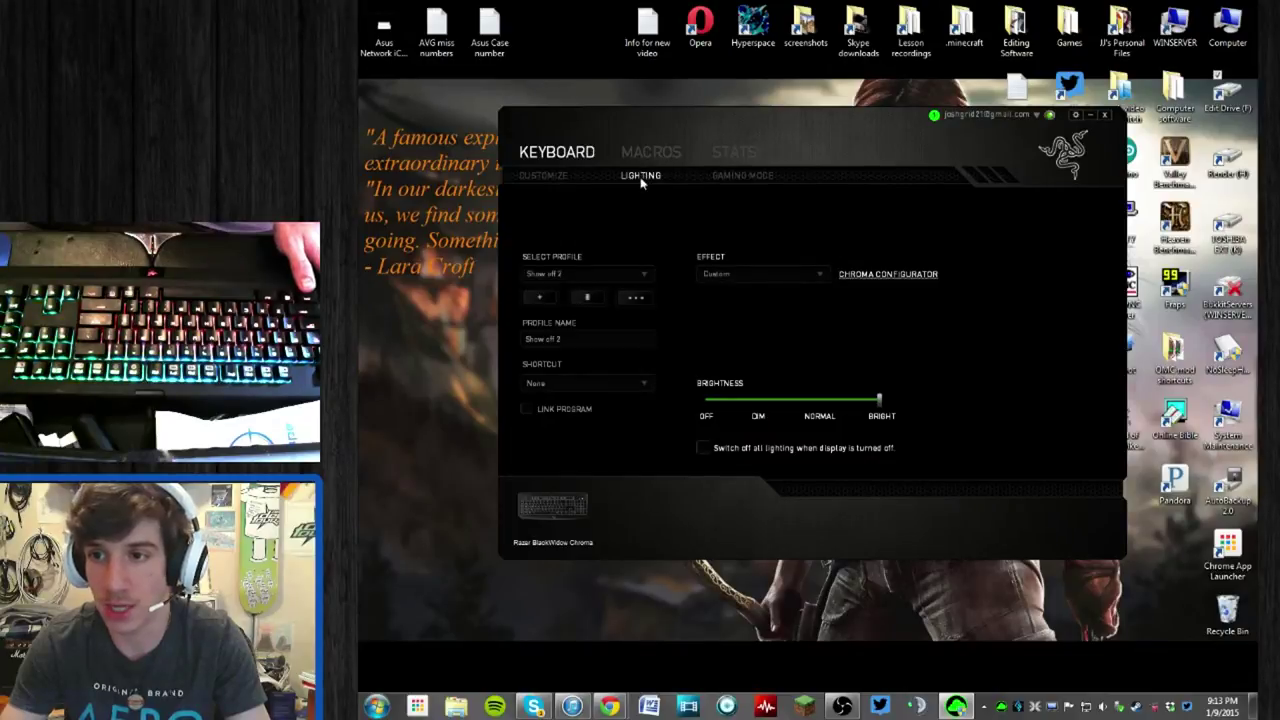
{"action": "left_click", "coordinate": [645, 155]}
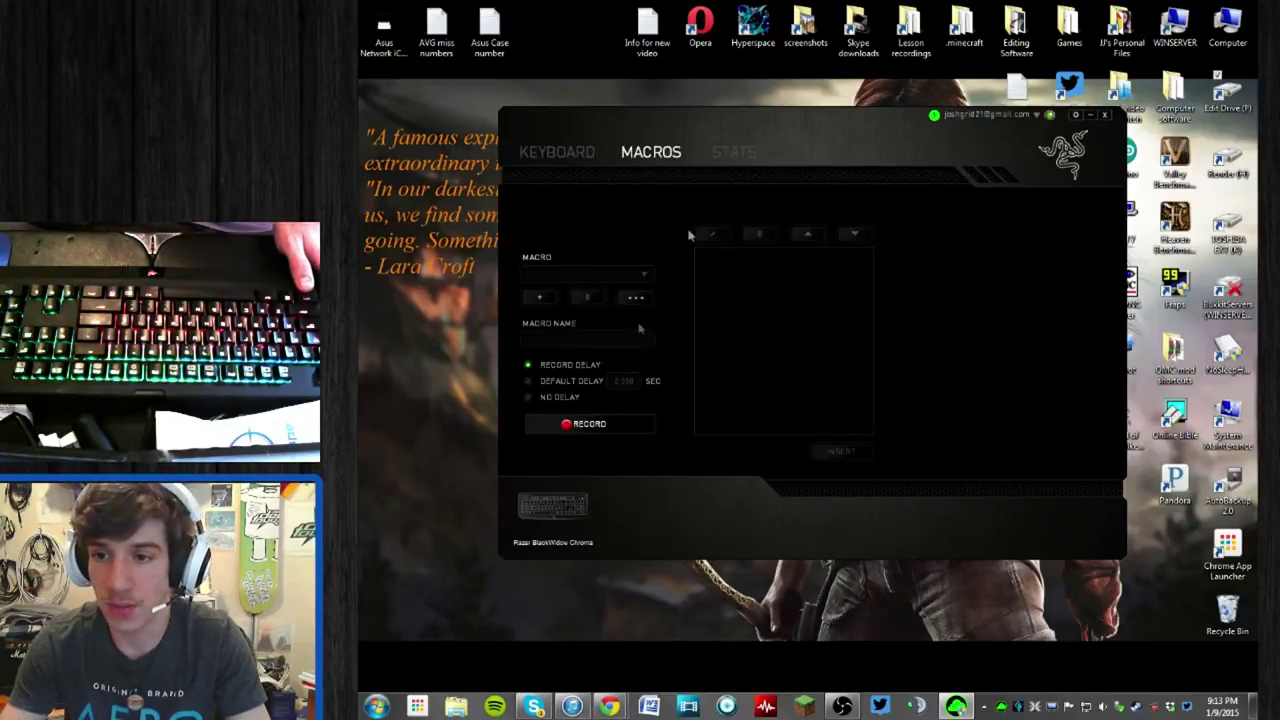
{"action": "left_click", "coordinate": [558, 151]}
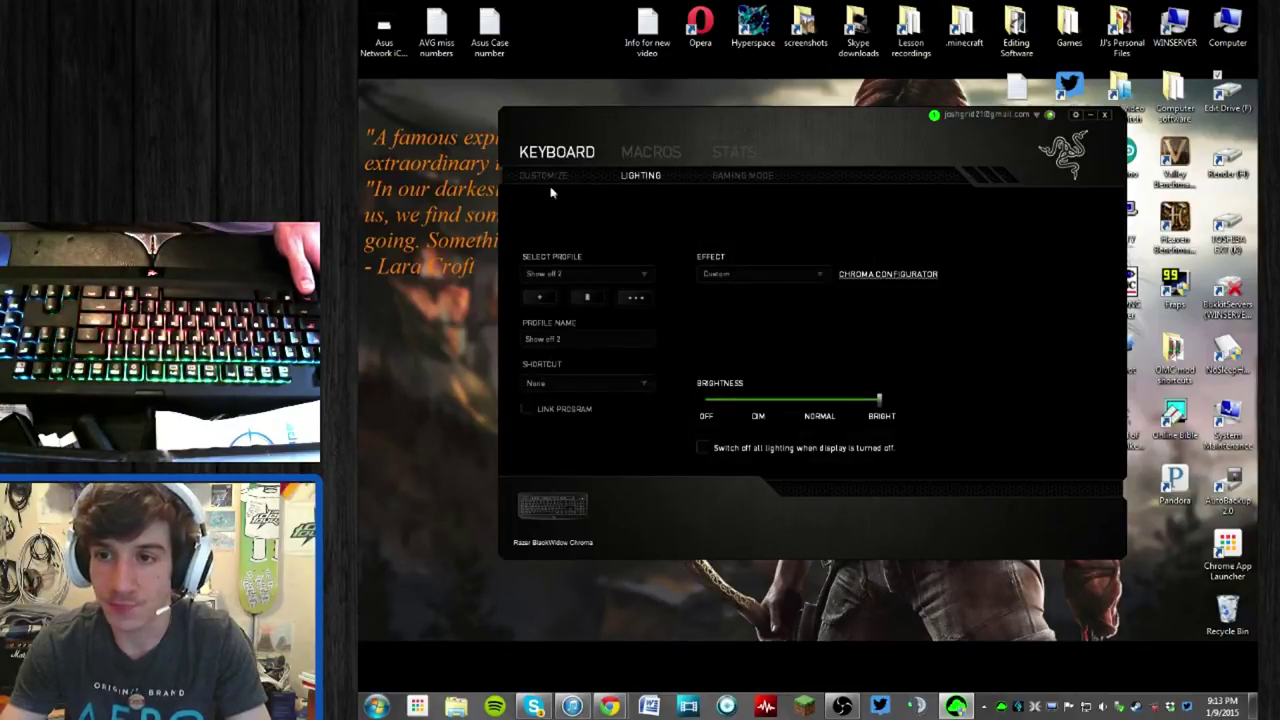
{"action": "left_click", "coordinate": [547, 175]}
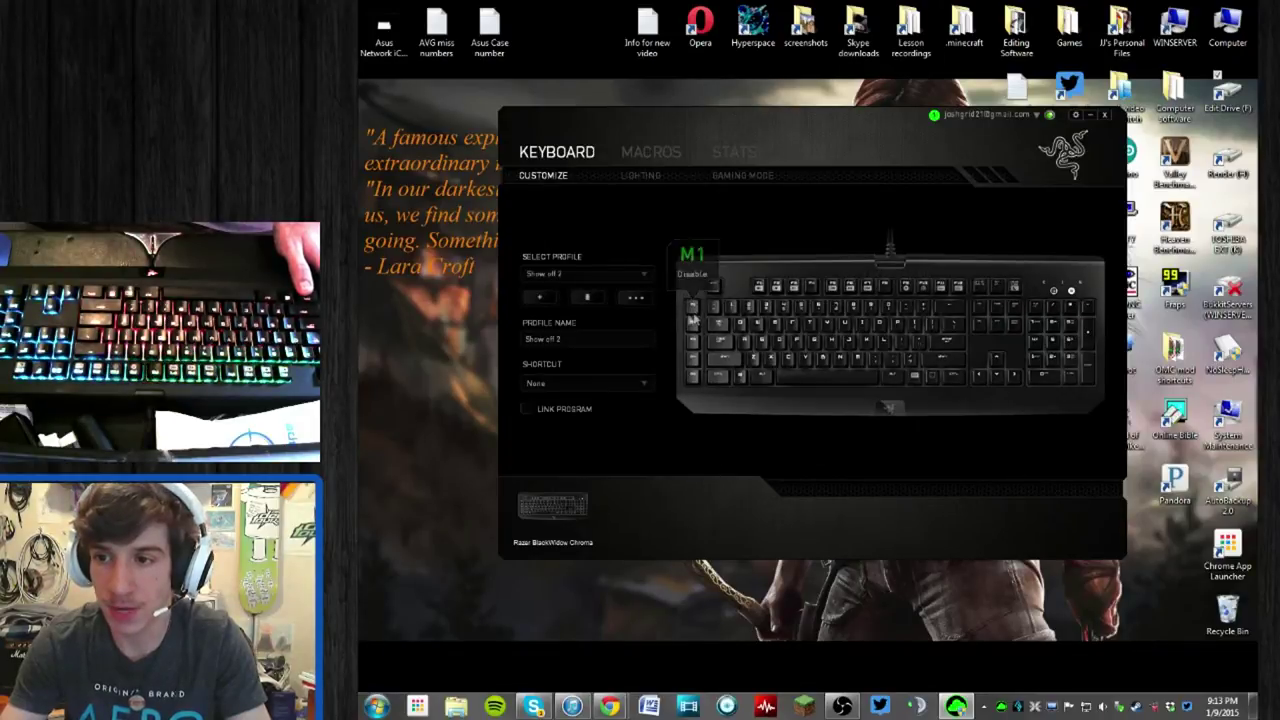
{"action": "left_click", "coordinate": [636, 178]}
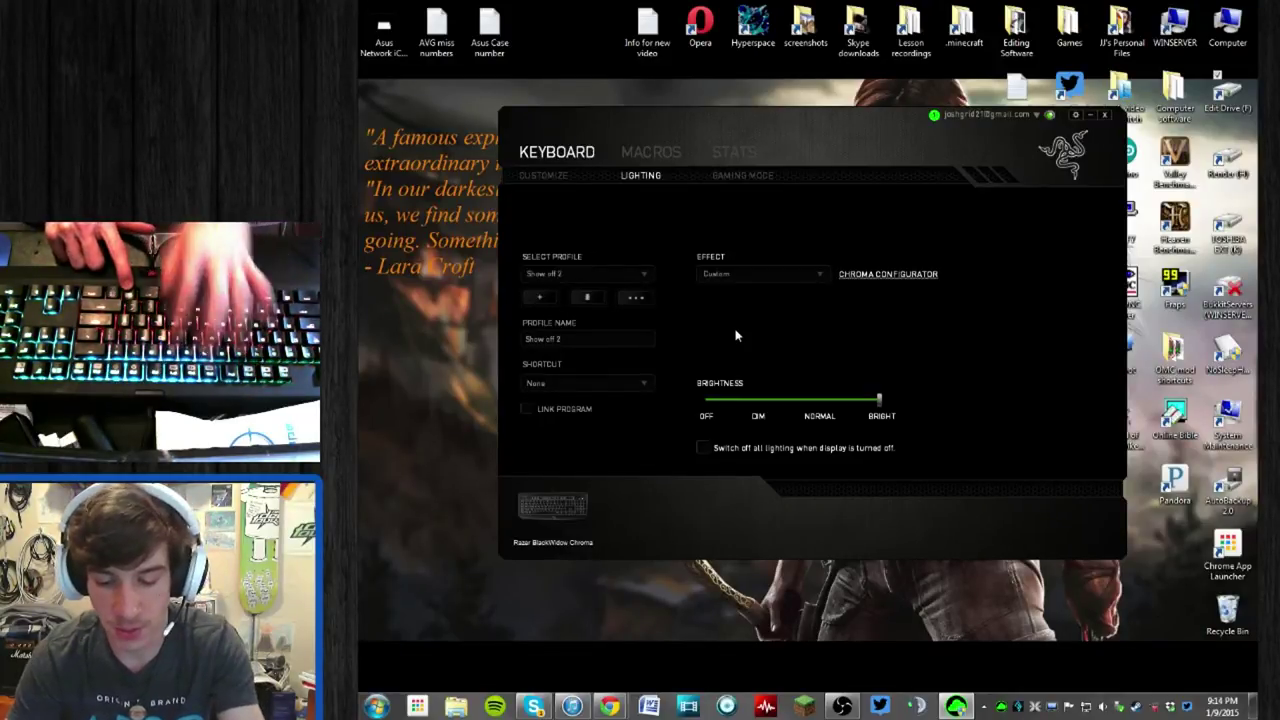
- Activate the Show off mode profile and return to the Show off 2 profile
{"action": "key", "text": "9"}
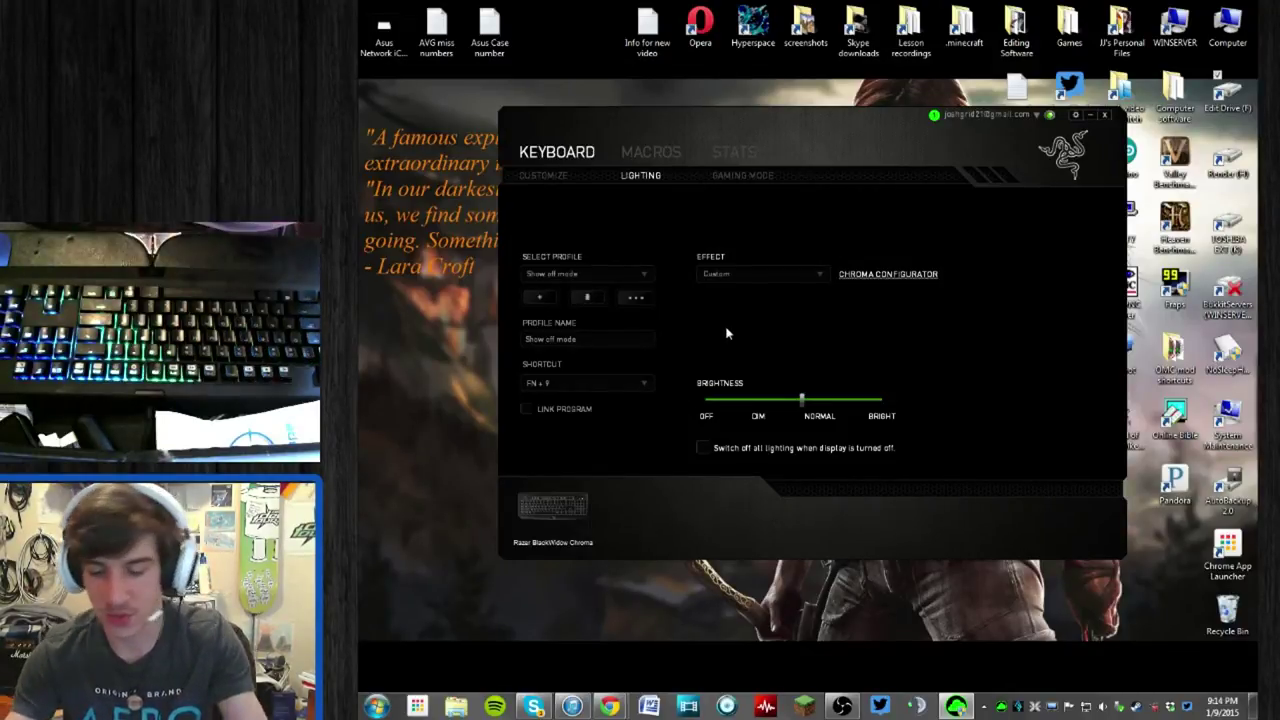
{"action": "left_click", "coordinate": [645, 276]}
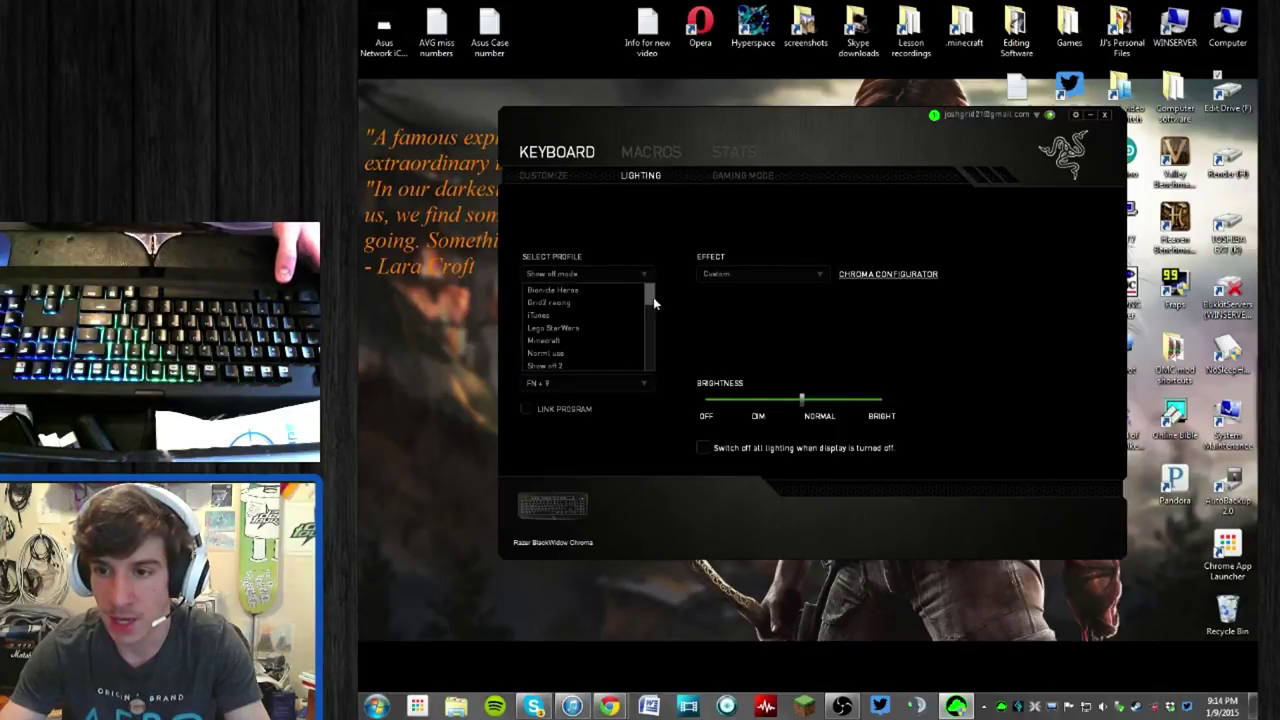
{"action": "left_click", "coordinate": [553, 366]}
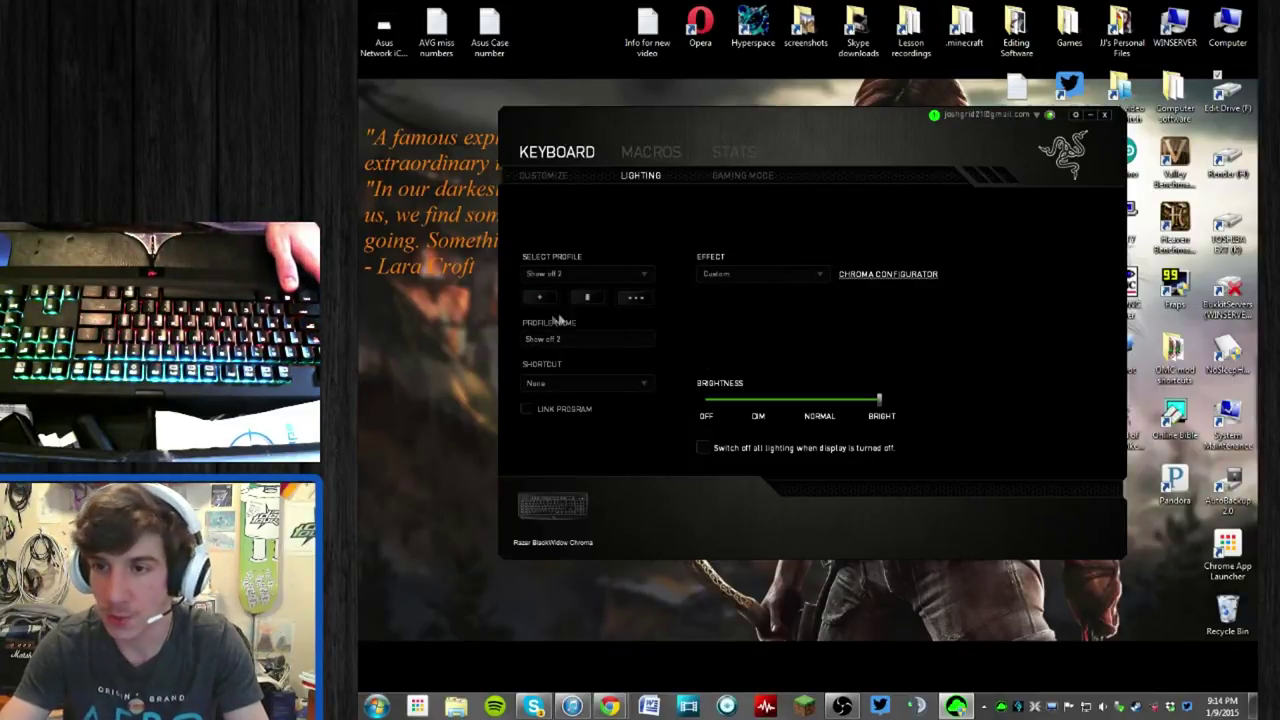
- Open the Chroma Configurator for the Show off 2 profile and compare its two Wave effect layers
{"action": "left_click", "coordinate": [906, 274]}
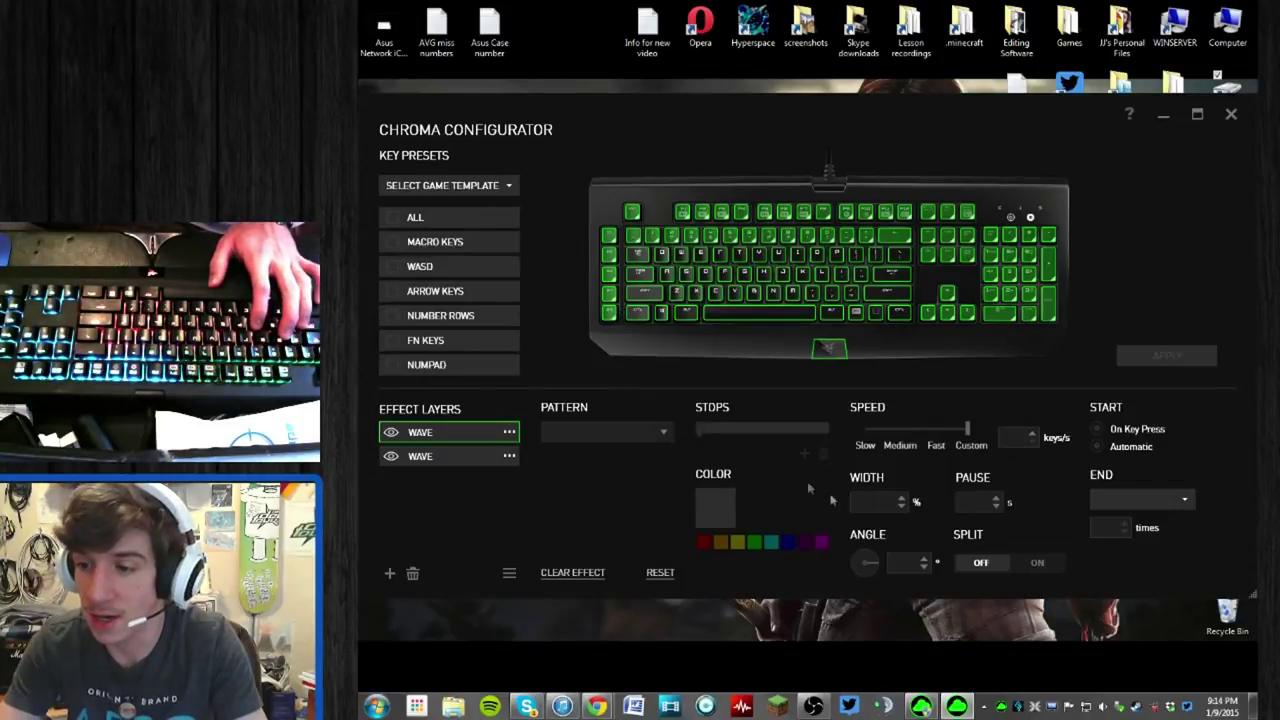
{"action": "left_click", "coordinate": [436, 455]}
{"action": "left_click", "coordinate": [440, 434]}
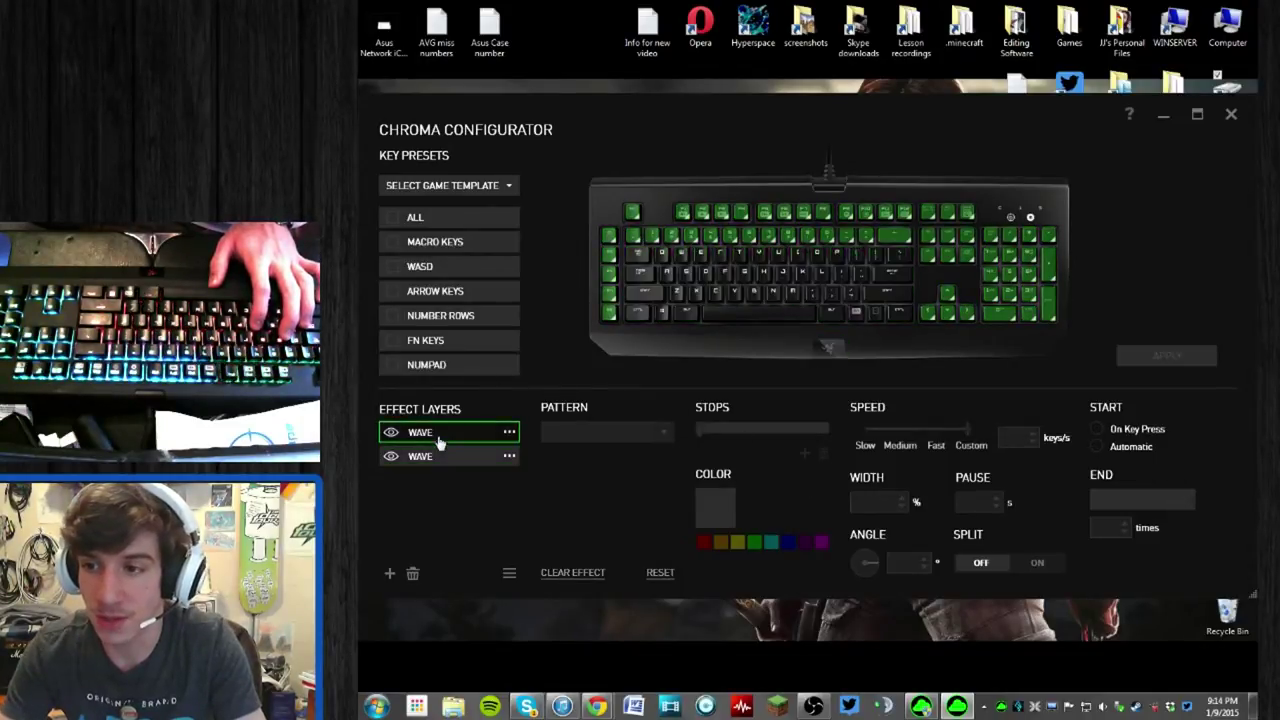
{"action": "left_click", "coordinate": [443, 460]}
{"action": "left_click", "coordinate": [450, 436]}
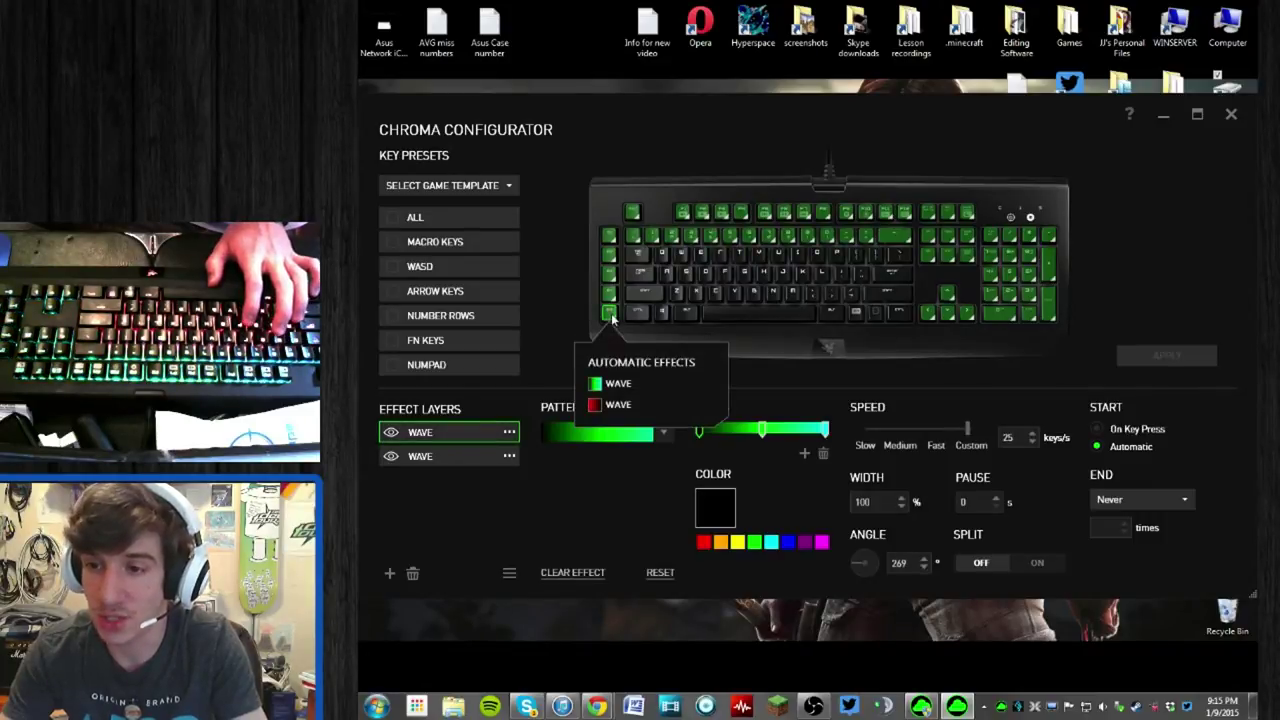
- Examine the second Wave layer's settings on the left Shift and left Ctrl keys
{"action": "left_click", "coordinate": [449, 455]}
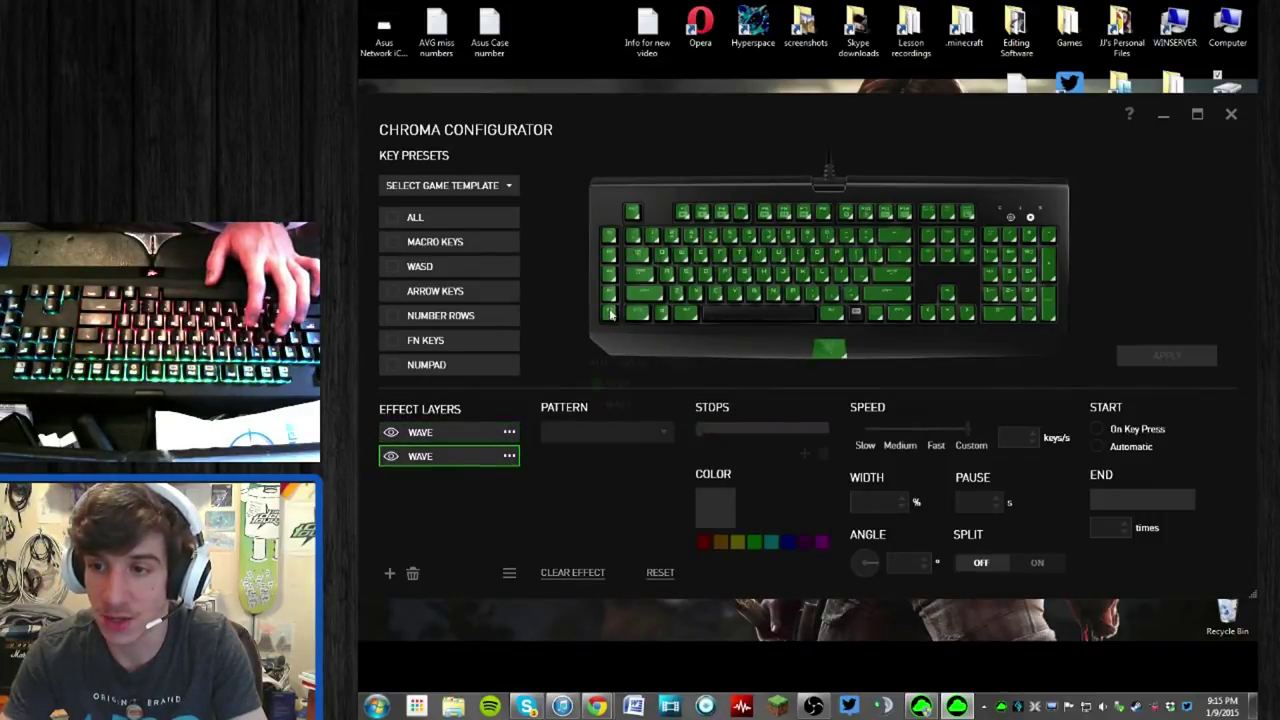
{"action": "left_click", "coordinate": [645, 293]}
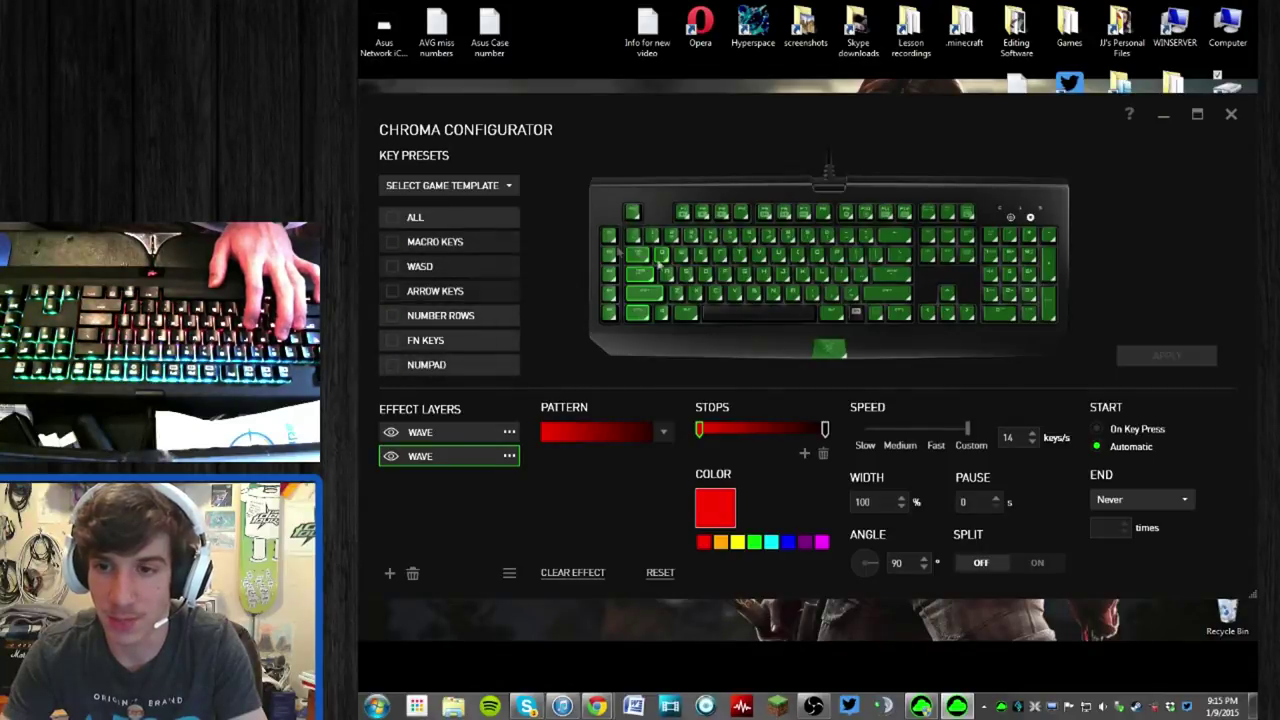
{"action": "left_click", "coordinate": [634, 320]}
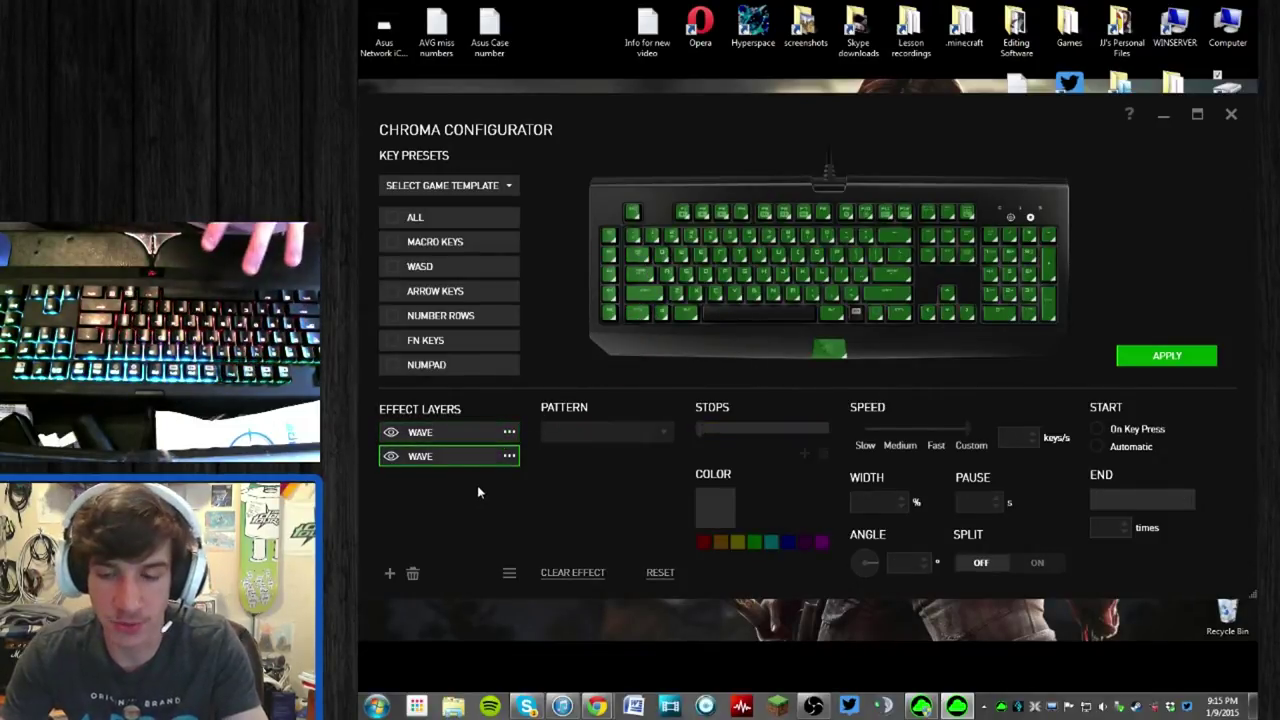
- Select the macro keys, number row and function keys in the first Wave effect layer
{"action": "left_click", "coordinate": [455, 435]}
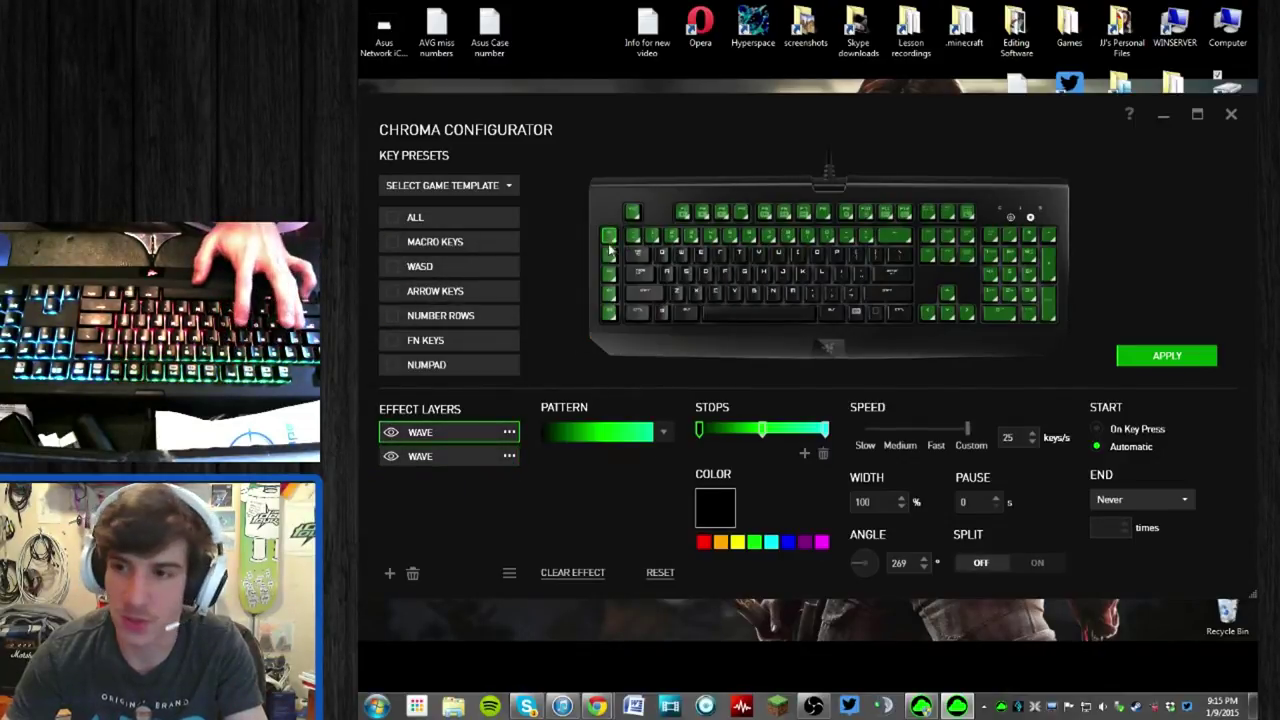
{"action": "left_click_drag", "start_coordinate": [607, 259], "coordinate": [609, 320]}
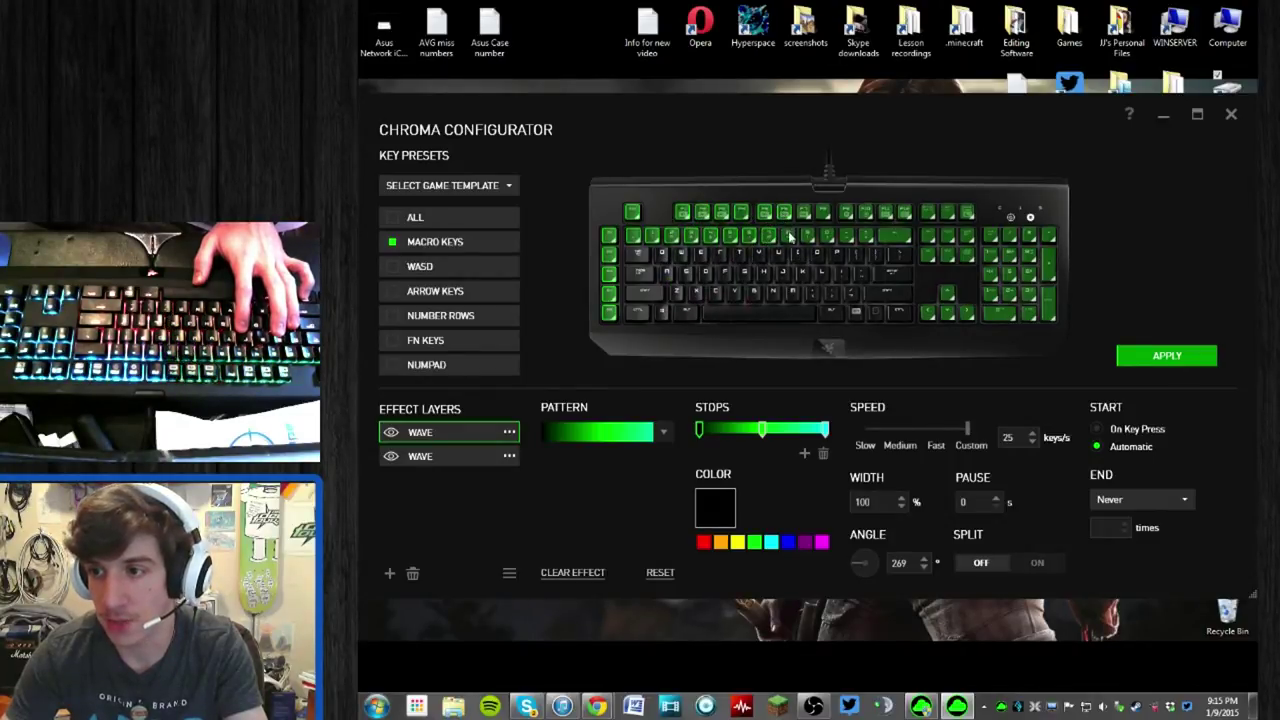
{"action": "left_click", "coordinate": [843, 236]}
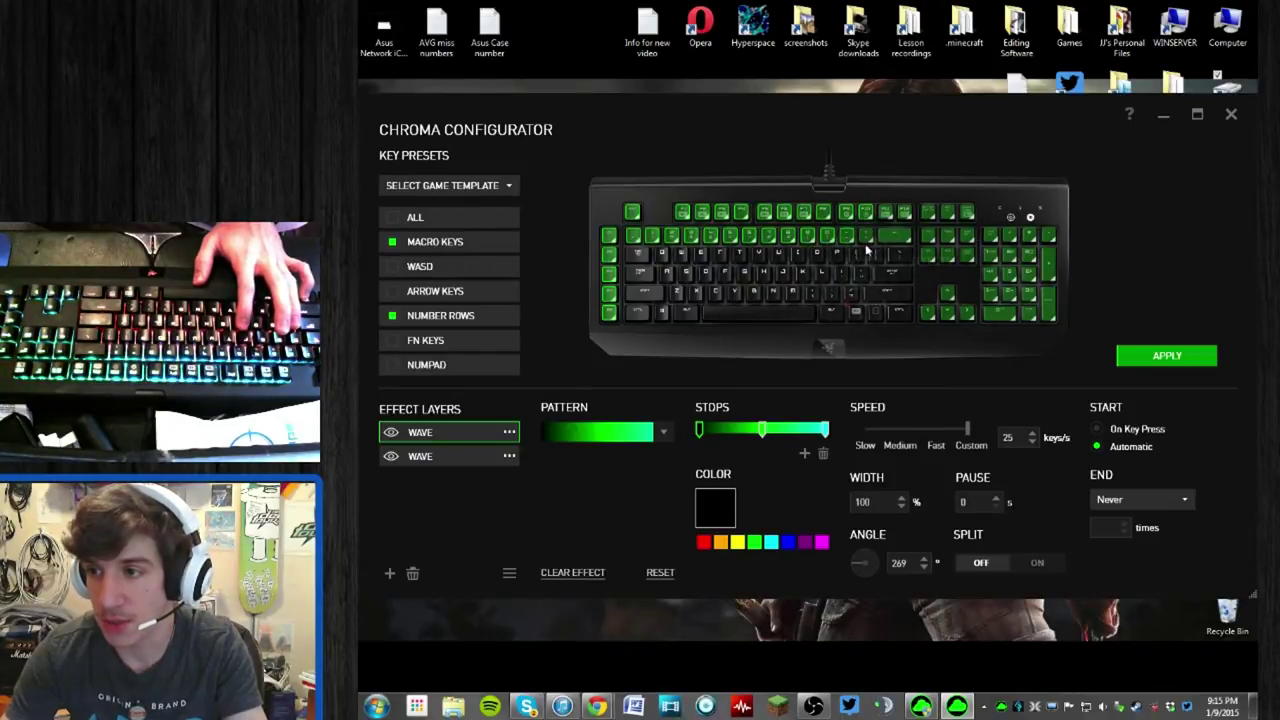
{"action": "left_click", "coordinate": [906, 212]}
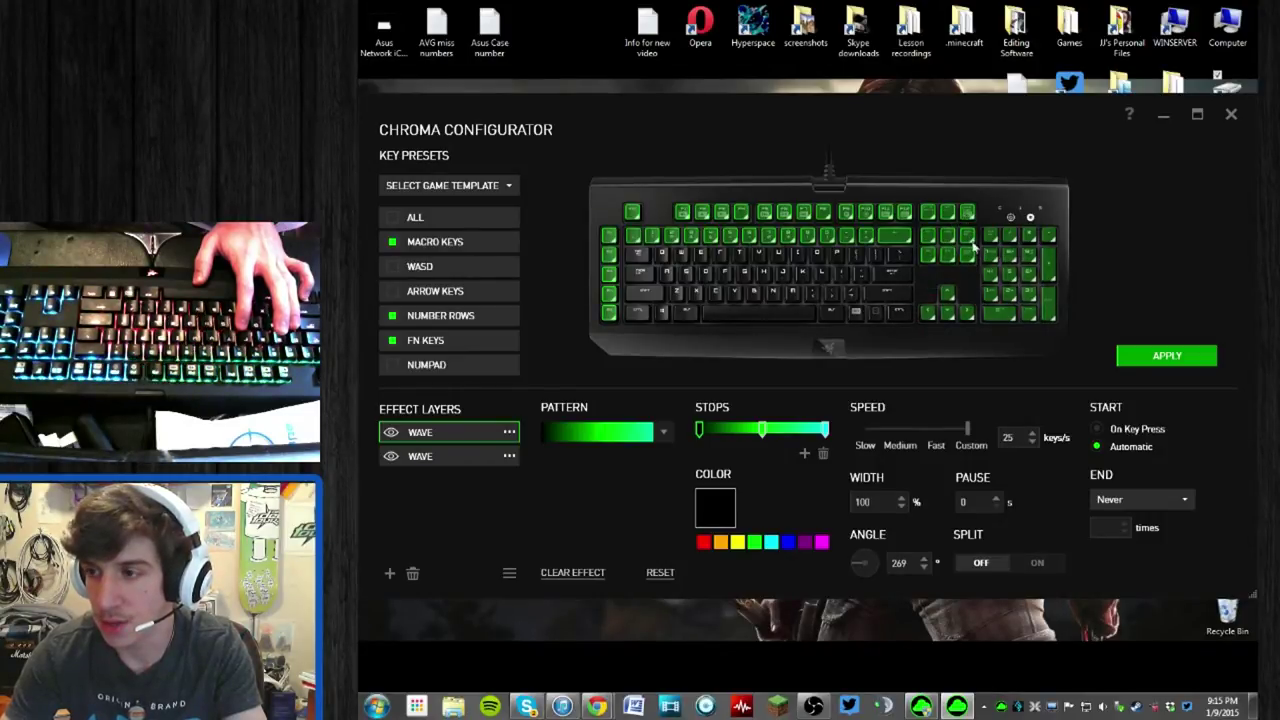
- Add the arrow keys and all numpad keys to the first Wave layer's key selection
{"action": "left_click", "coordinate": [948, 294]}
{"action": "left_click", "coordinate": [929, 313]}
{"action": "left_click", "coordinate": [947, 313]}
{"action": "left_click", "coordinate": [967, 313]}
{"action": "left_click", "coordinate": [991, 294]}
{"action": "left_click", "coordinate": [990, 274]}
{"action": "left_click", "coordinate": [990, 255]}
{"action": "left_click", "coordinate": [990, 236]}
{"action": "left_click", "coordinate": [1010, 255]}
{"action": "left_click", "coordinate": [1010, 274]}
{"action": "left_click", "coordinate": [1000, 313]}
{"action": "left_click", "coordinate": [1010, 294]}
{"action": "left_click", "coordinate": [1029, 313]}
{"action": "left_click", "coordinate": [1029, 294]}
{"action": "left_click", "coordinate": [1029, 274]}
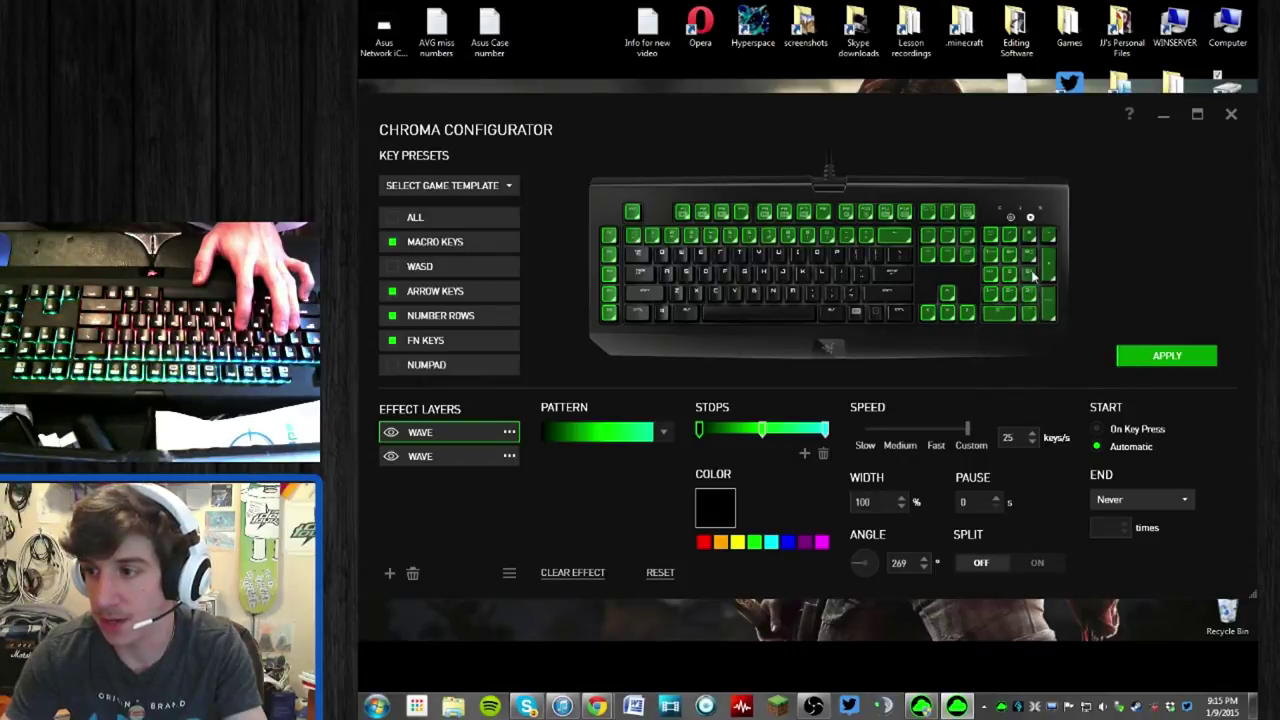
{"action": "left_click", "coordinate": [1029, 255]}
{"action": "left_click", "coordinate": [1029, 236]}
{"action": "left_click", "coordinate": [1048, 236]}
{"action": "left_click", "coordinate": [1048, 265]}
{"action": "left_click", "coordinate": [1048, 303]}
{"action": "mouse_move", "coordinate": [1025, 313]}
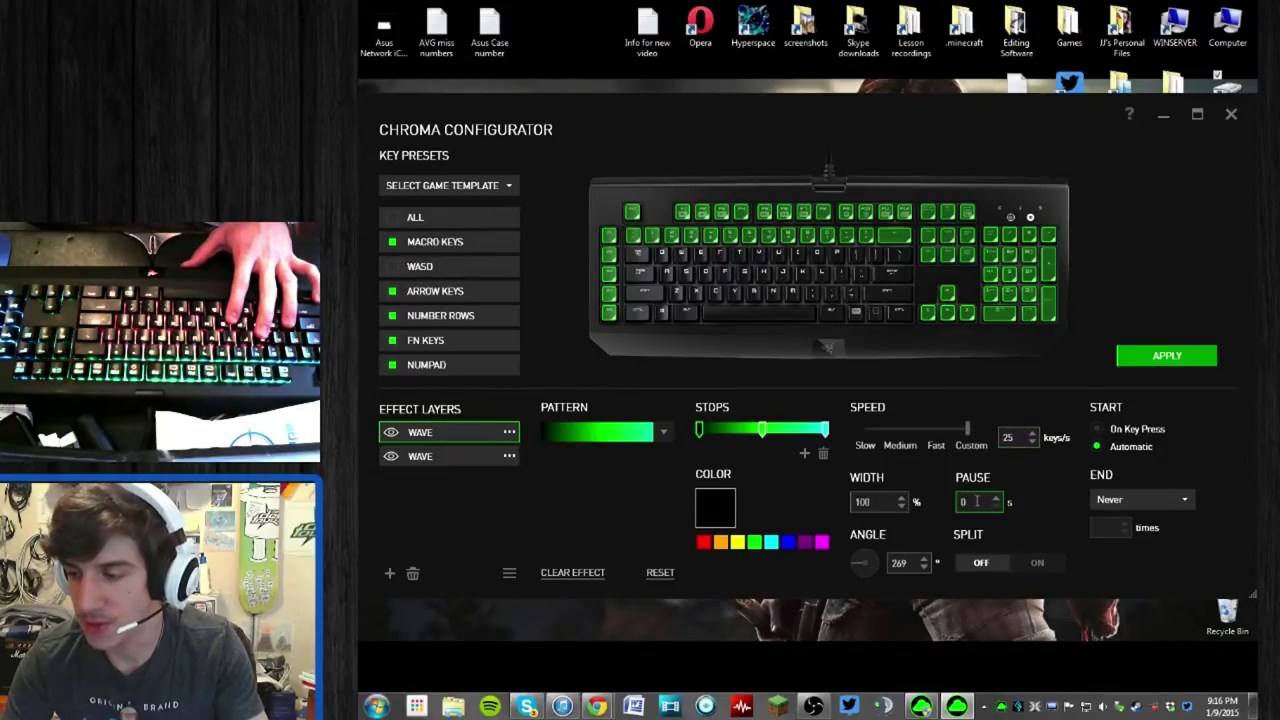
- Set the first Wave layer's speed to 13 keys/s and apply the change
{"action": "left_click", "coordinate": [1032, 442]}
{"action": "left_click", "coordinate": [1032, 442]}
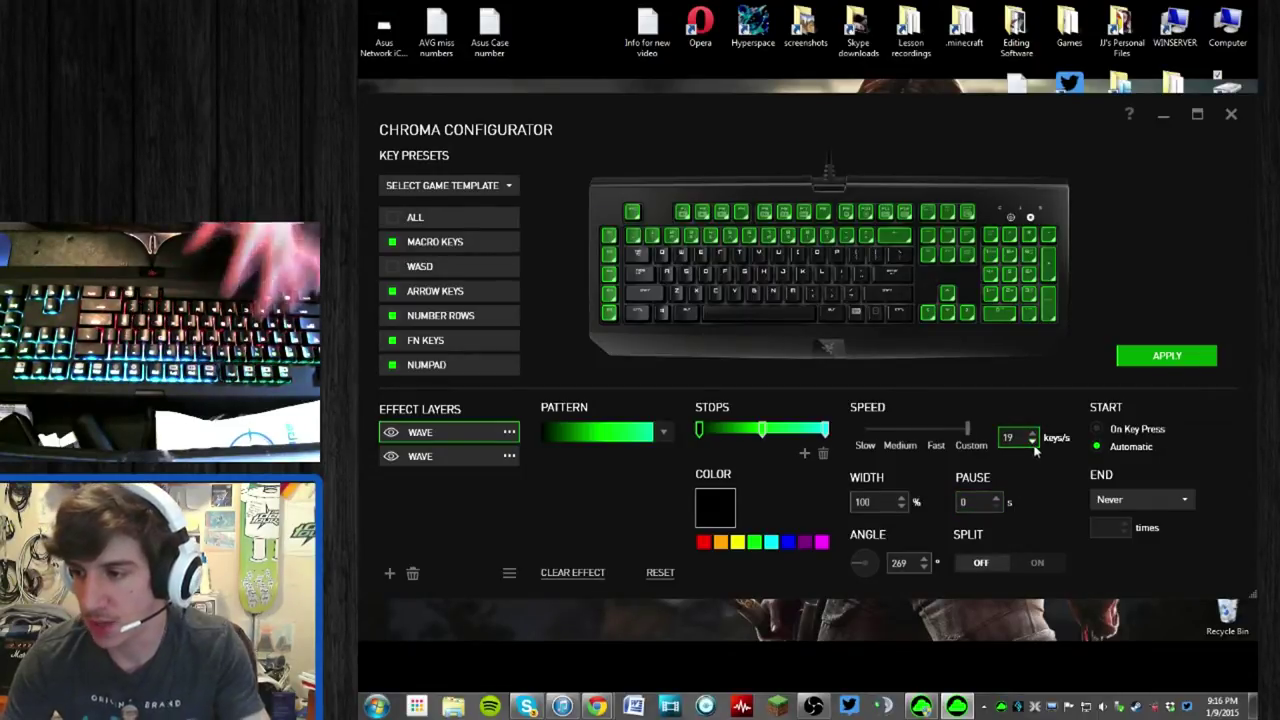
{"action": "left_click", "coordinate": [1032, 442]}
{"action": "left_click", "coordinate": [1033, 444]}
{"action": "left_click", "coordinate": [1032, 442]}
{"action": "left_click", "coordinate": [1032, 442]}
{"action": "left_click", "coordinate": [1032, 442]}
{"action": "left_click", "coordinate": [1032, 442]}
{"action": "left_click", "coordinate": [1032, 442]}
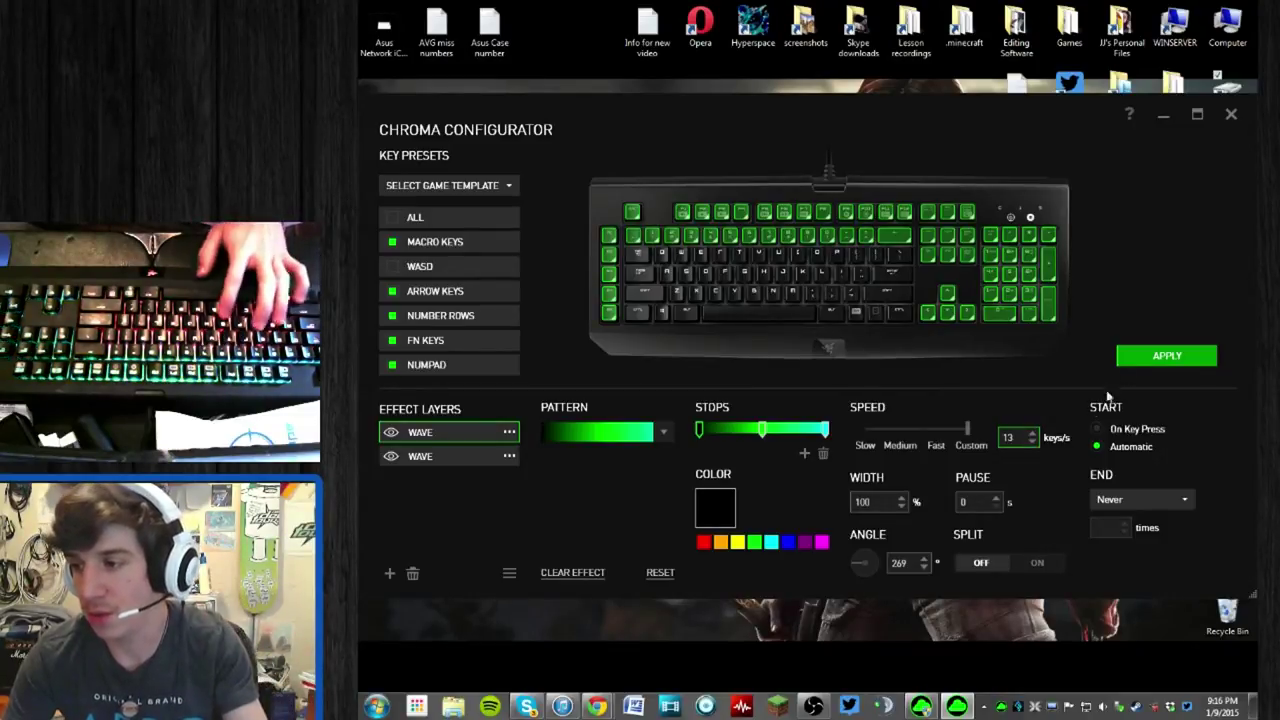
{"action": "left_click", "coordinate": [1140, 355]}
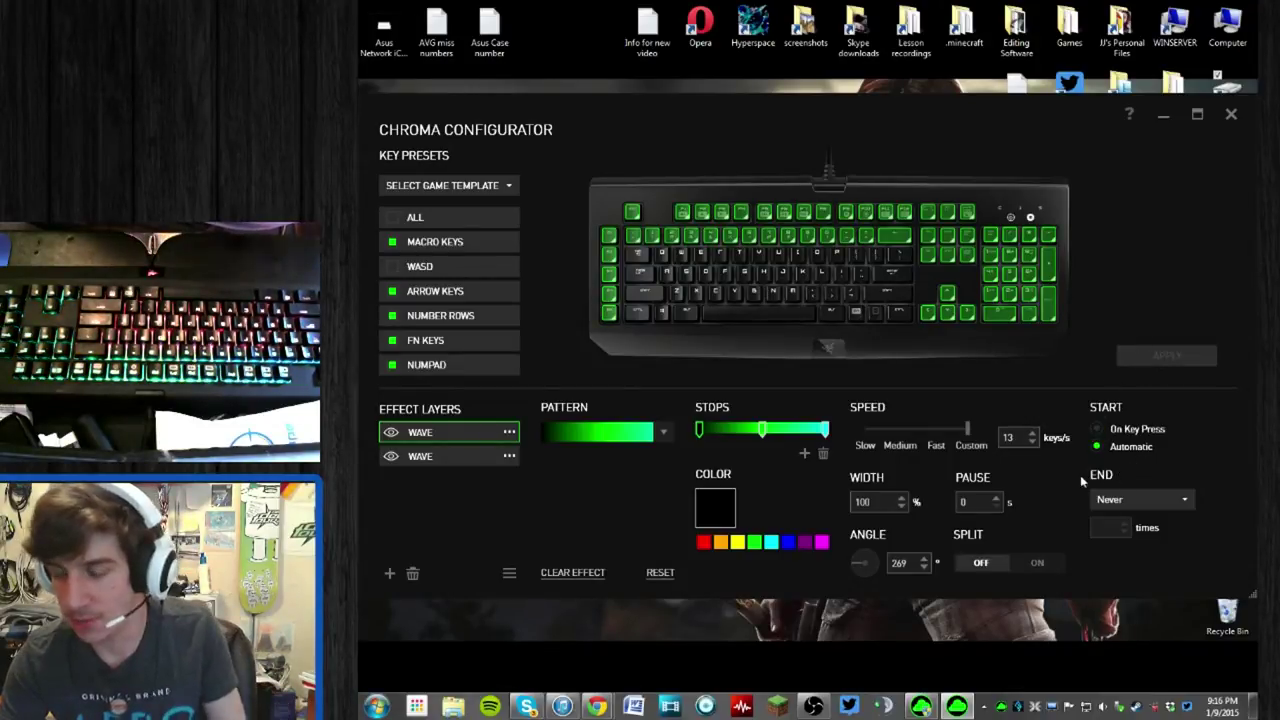
- Try the first Wave layer with Split on and a 90° angle, applying each change
{"action": "left_click", "coordinate": [1040, 562]}
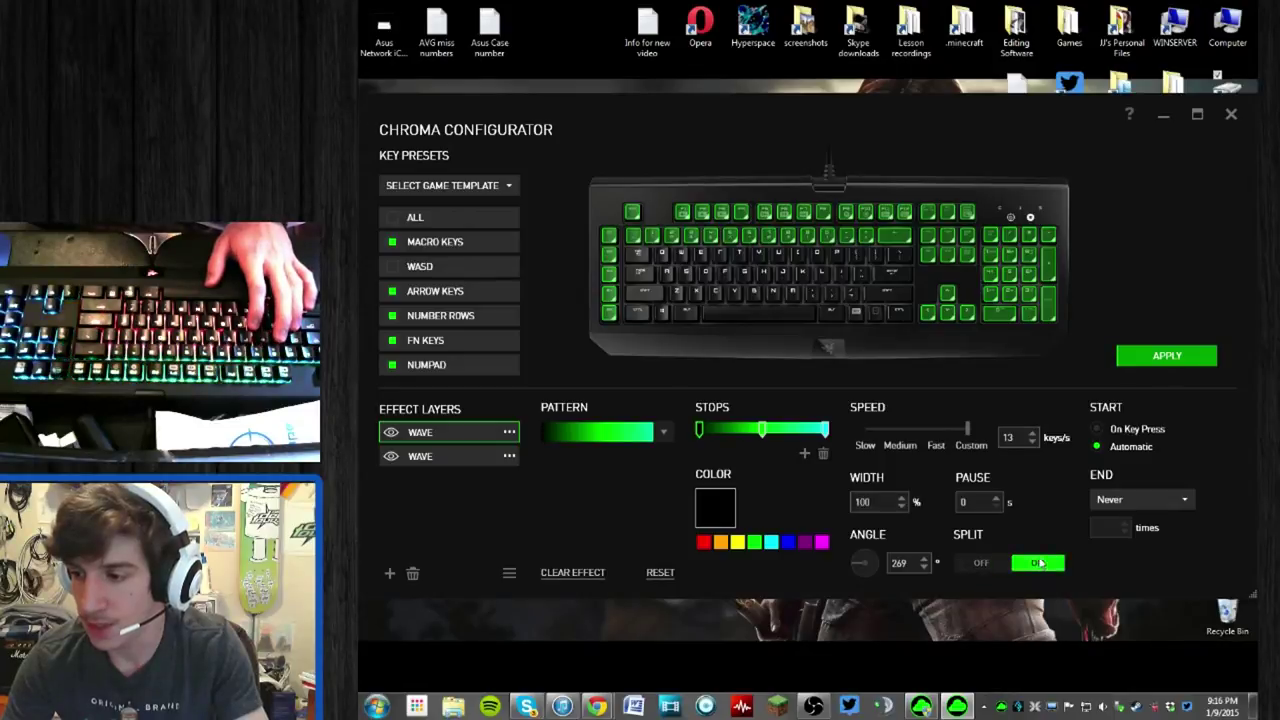
{"action": "left_click", "coordinate": [1158, 363]}
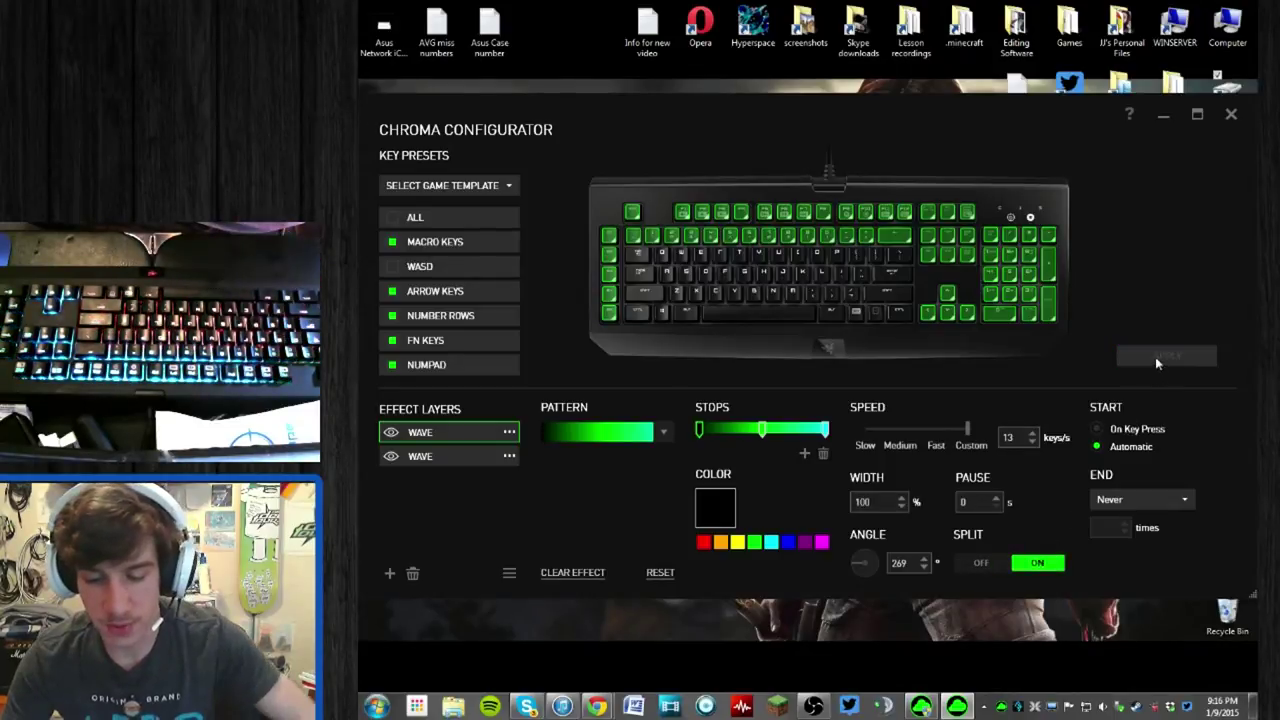
{"action": "left_click", "coordinate": [875, 564]}
{"action": "left_click", "coordinate": [925, 567]}
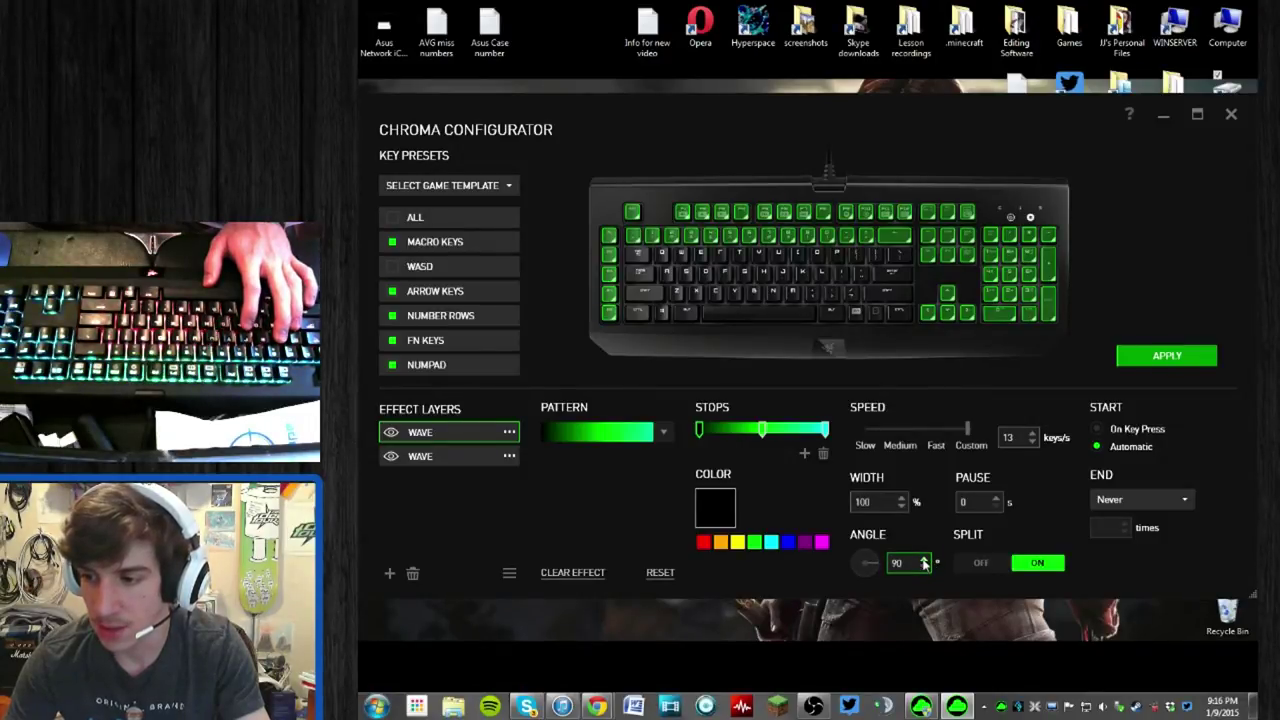
{"action": "left_click", "coordinate": [1140, 357]}
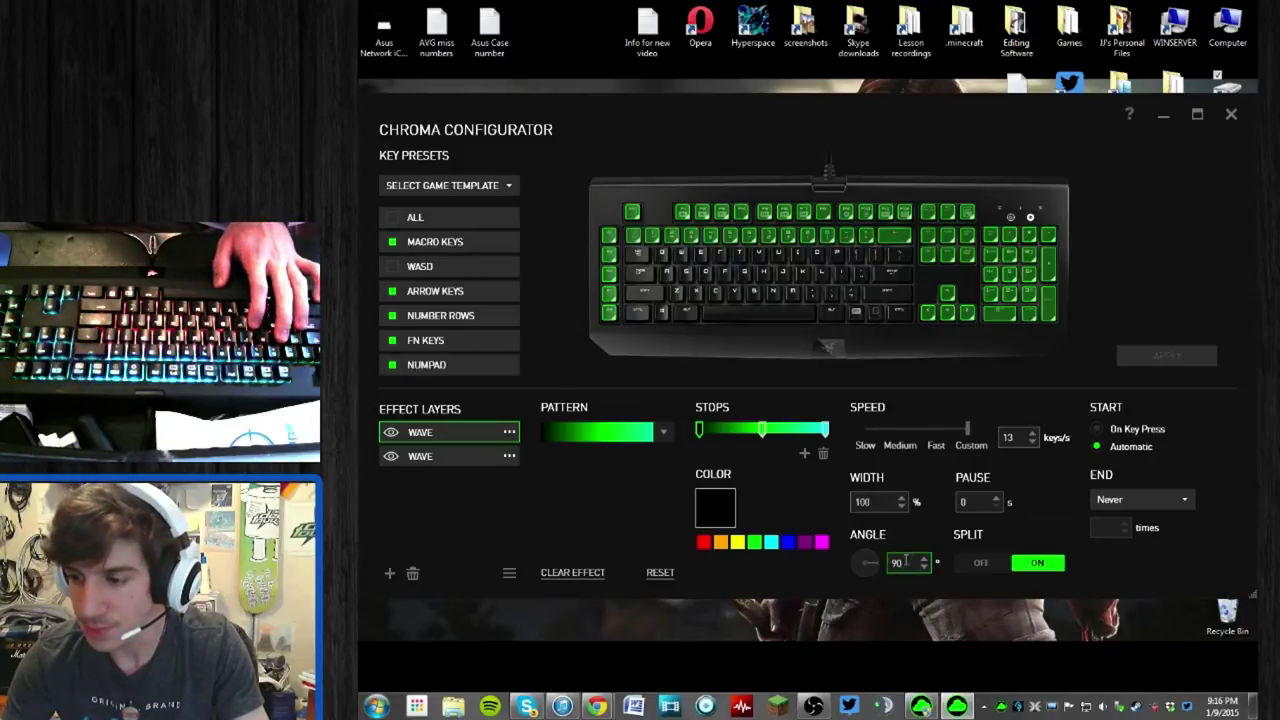
- Turn Split off and set the first Wave layer's angle to 268°, applying each change
{"action": "left_click", "coordinate": [982, 562]}
{"action": "left_click", "coordinate": [1166, 358]}
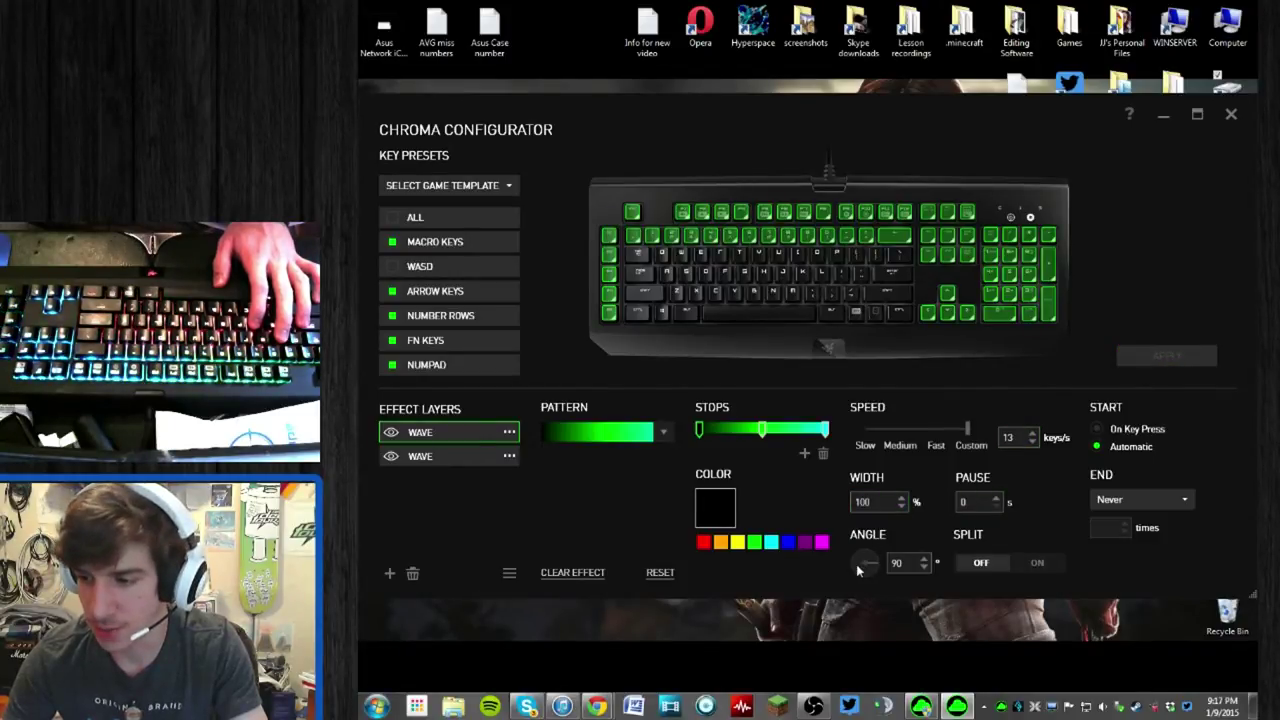
{"action": "left_click_drag", "start_coordinate": [856, 564], "coordinate": [851, 564]}
{"action": "left_click", "coordinate": [924, 560]}
{"action": "left_click", "coordinate": [924, 560]}
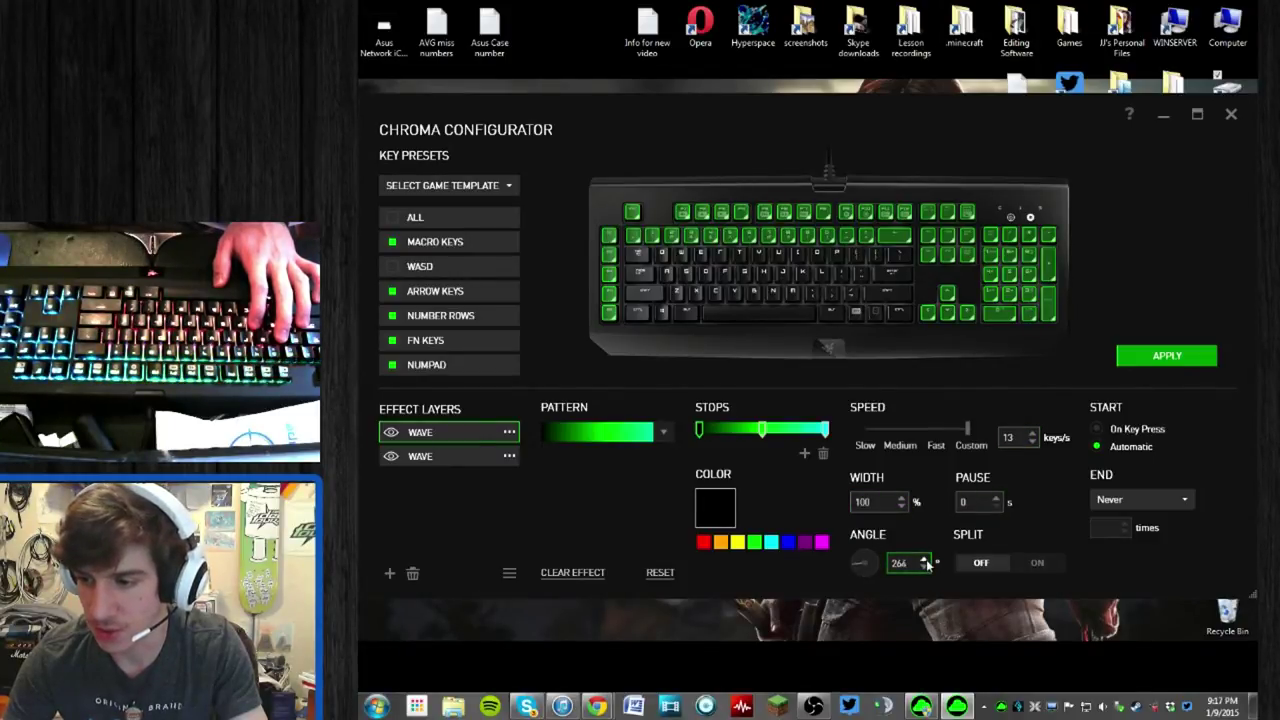
{"action": "left_click", "coordinate": [924, 561]}
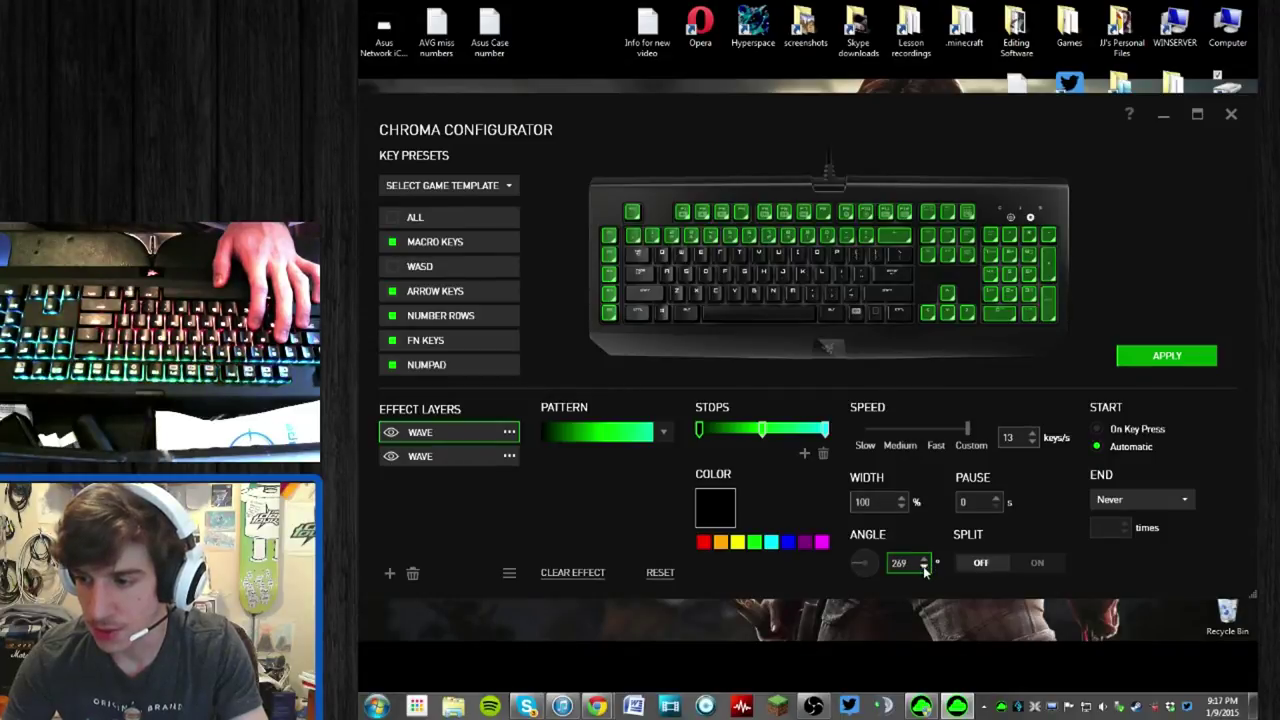
{"action": "left_click", "coordinate": [1135, 357]}
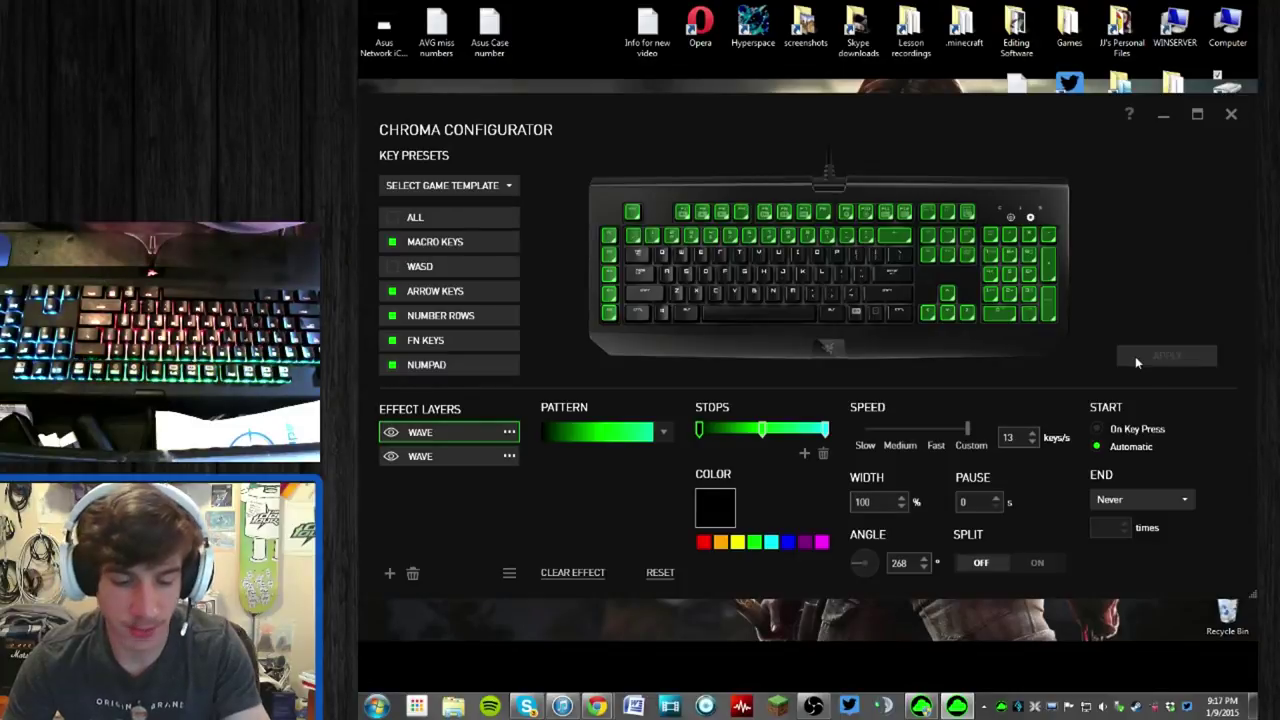
- Delete the middle green color stop from the first Wave layer's gradient and apply the change
{"action": "left_click", "coordinate": [763, 431]}
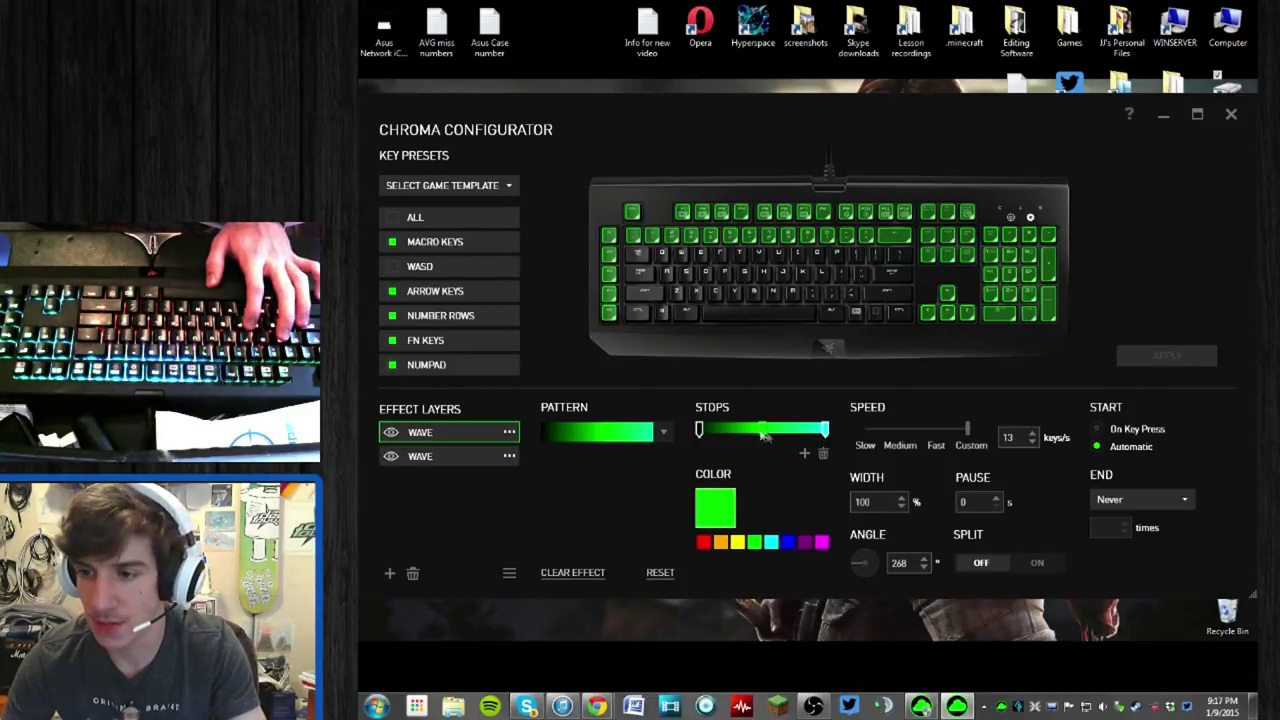
{"action": "left_click", "coordinate": [823, 455]}
{"action": "left_click", "coordinate": [1190, 356]}
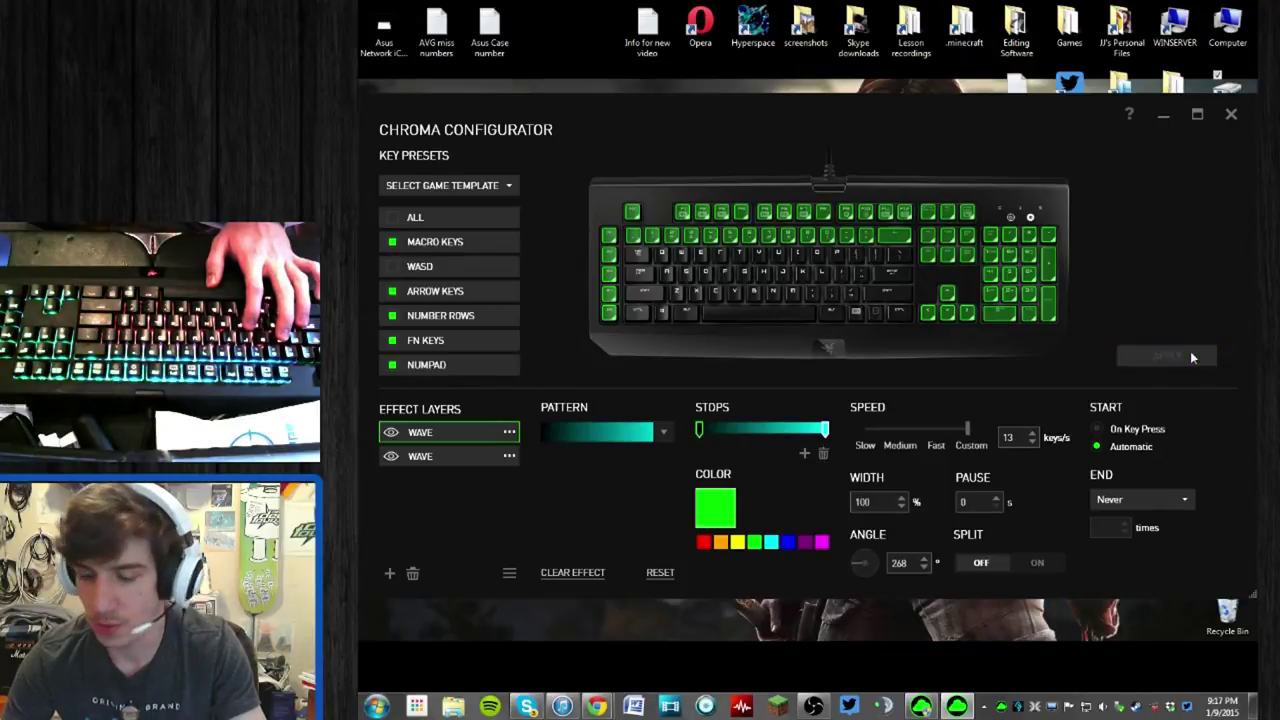
- Select the WASD-labelled key group of the lower Wave layer, recolor its first gradient stop green and apply the change
{"action": "left_click", "coordinate": [420, 456]}
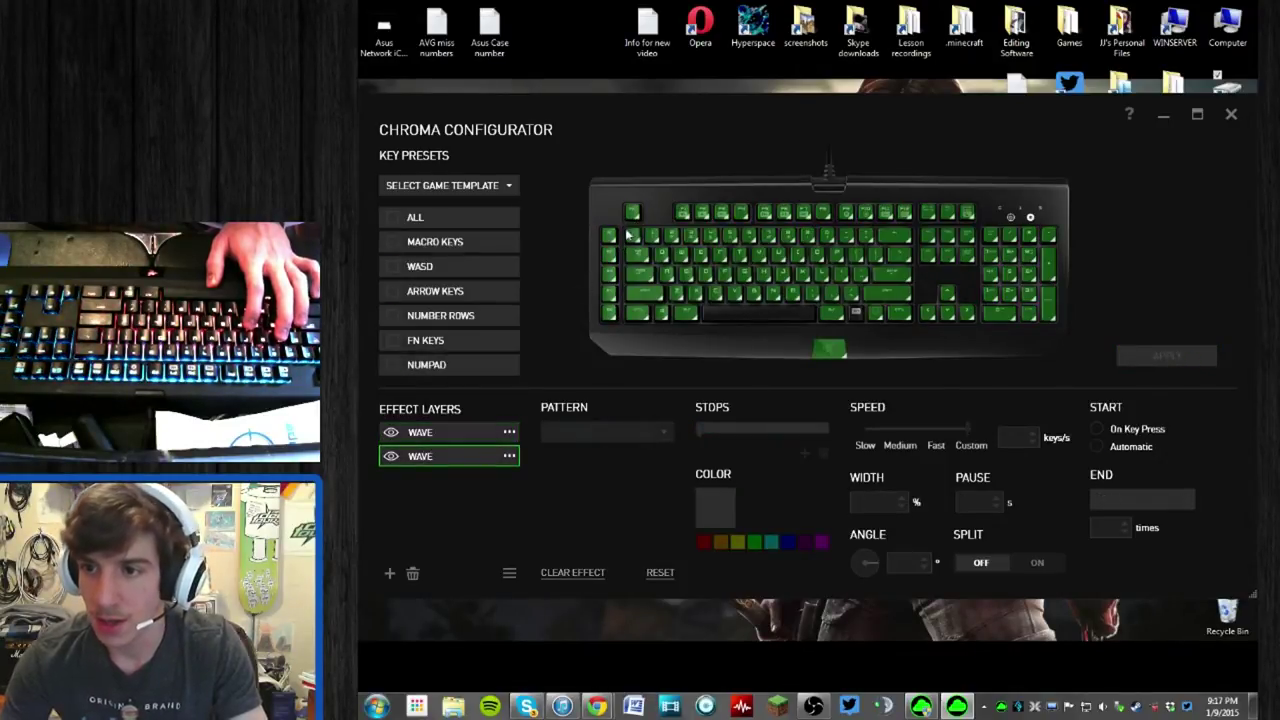
{"action": "left_click", "coordinate": [610, 272]}
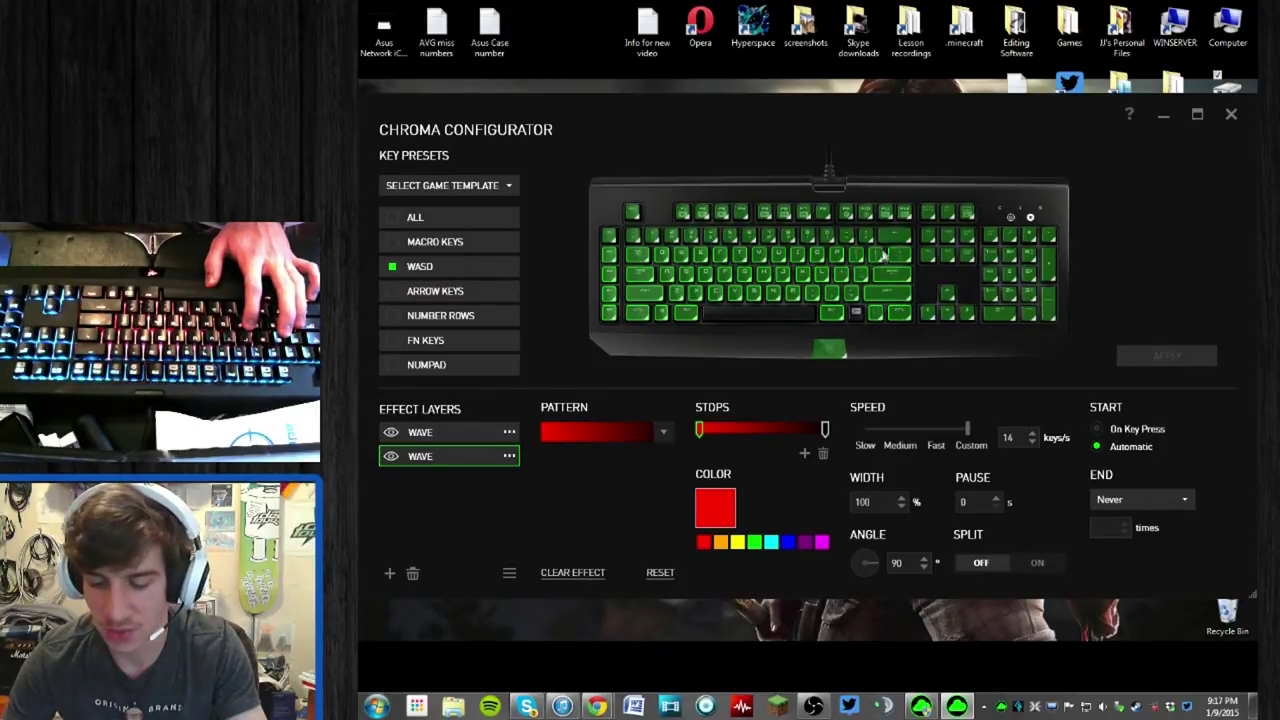
{"action": "mouse_move", "coordinate": [949, 297]}
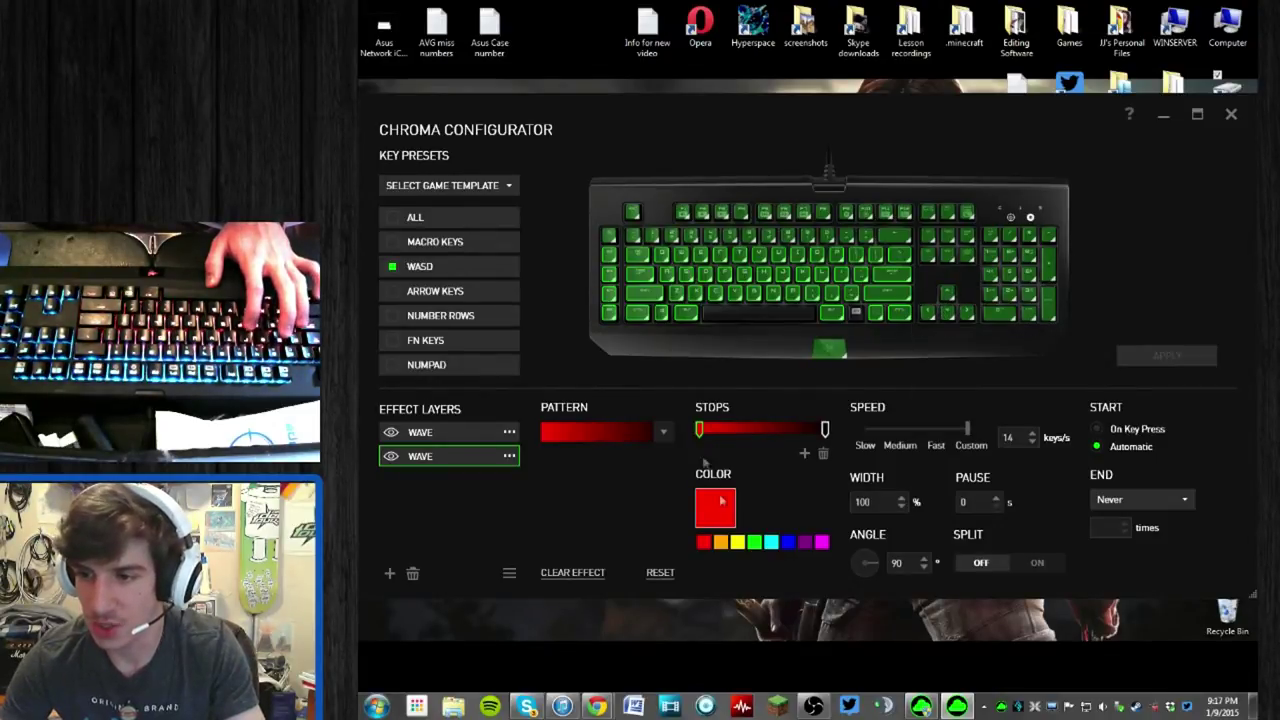
{"action": "left_click", "coordinate": [755, 541]}
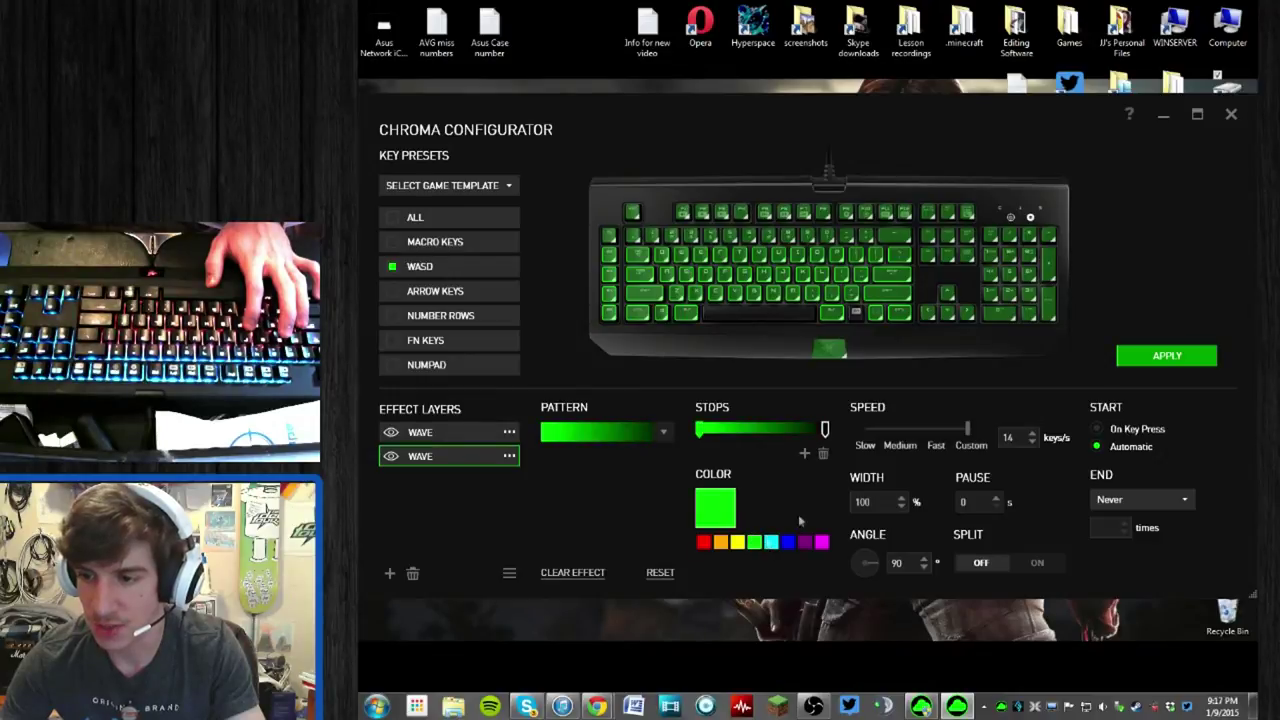
{"action": "left_click", "coordinate": [1166, 358]}
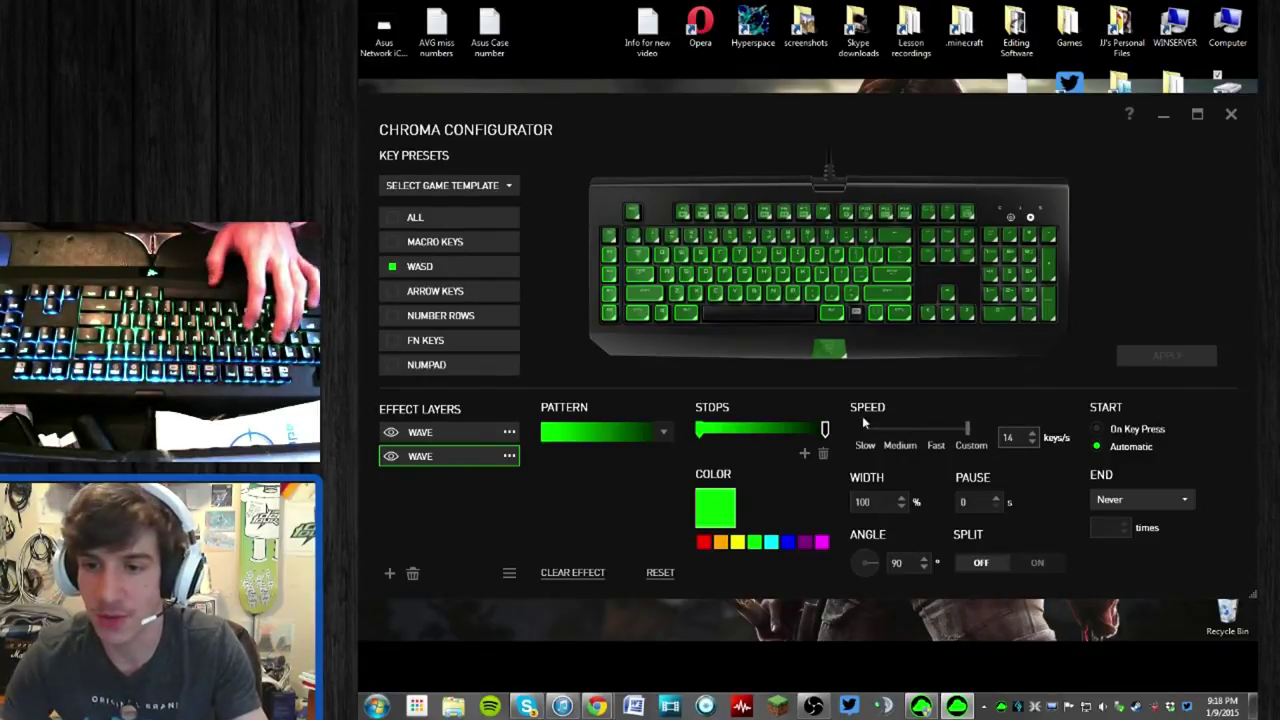
- Add a third Wave effect layer to the profile
{"action": "left_click", "coordinate": [444, 443]}
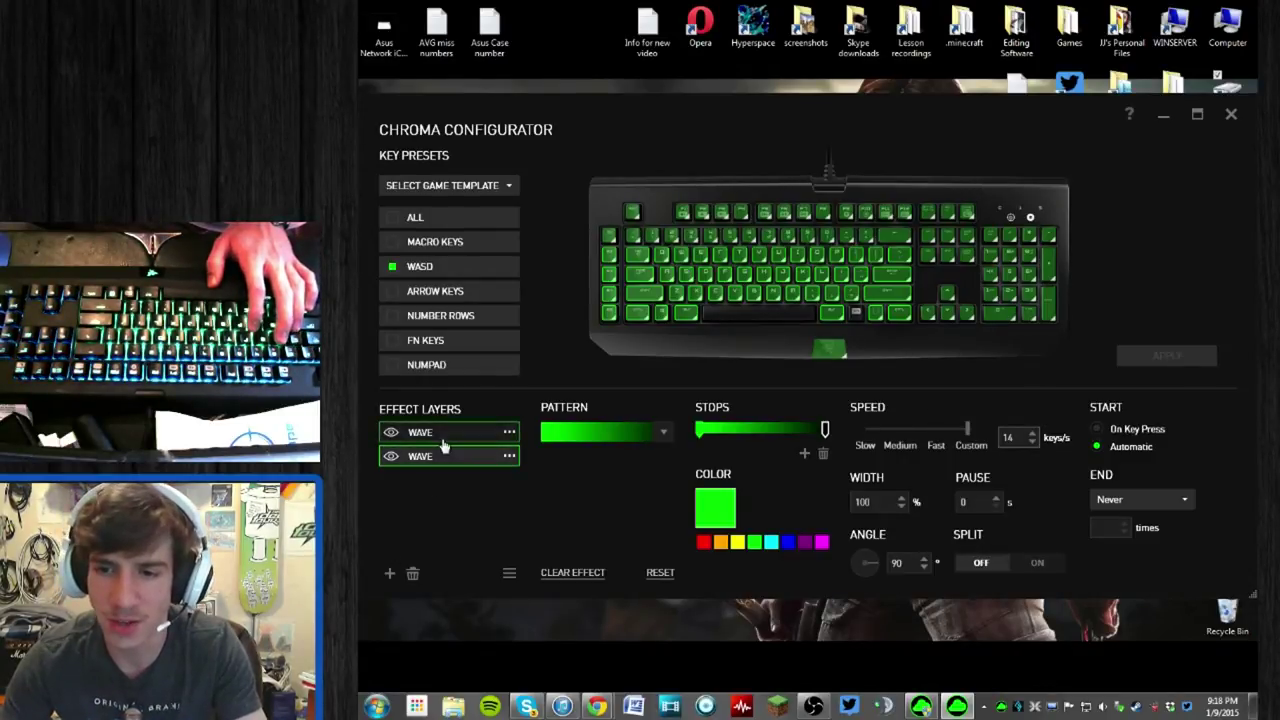
{"action": "left_click", "coordinate": [390, 573]}
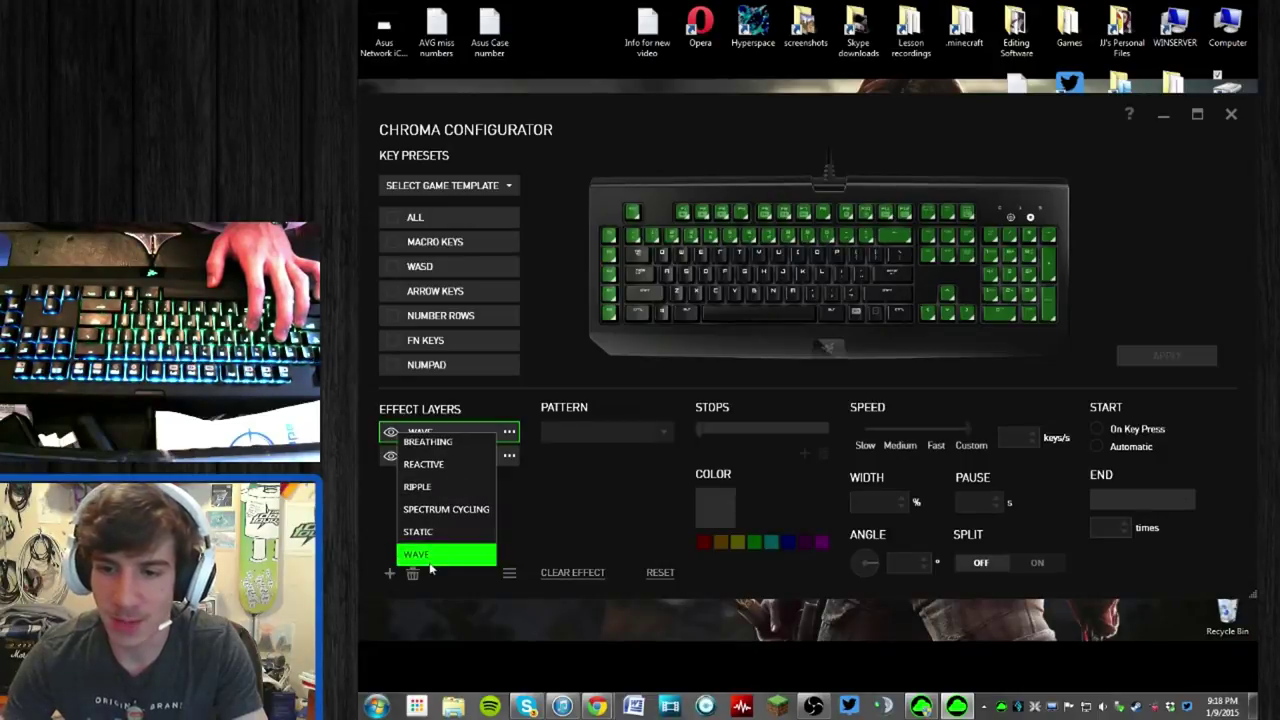
{"action": "left_click", "coordinate": [416, 553]}
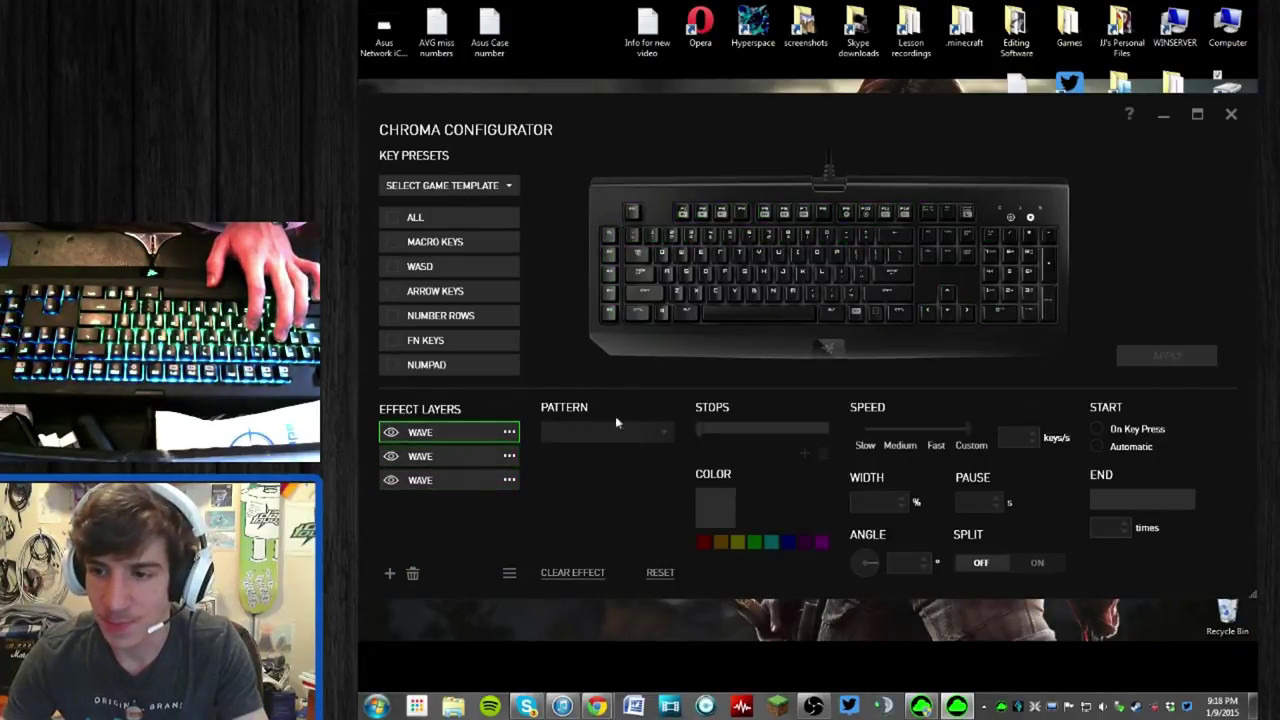
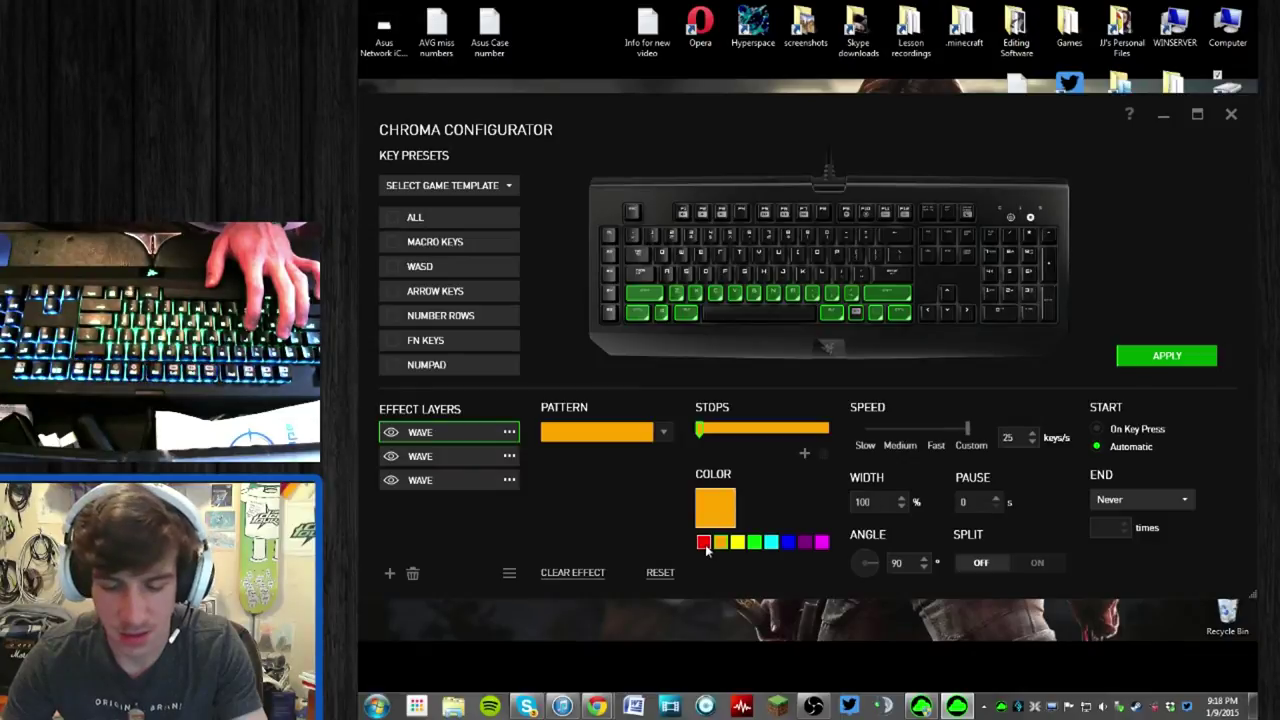
- Set the new Wave layer's color to purple (800080) for the two bottom key rows
{"action": "left_click", "coordinate": [821, 543]}
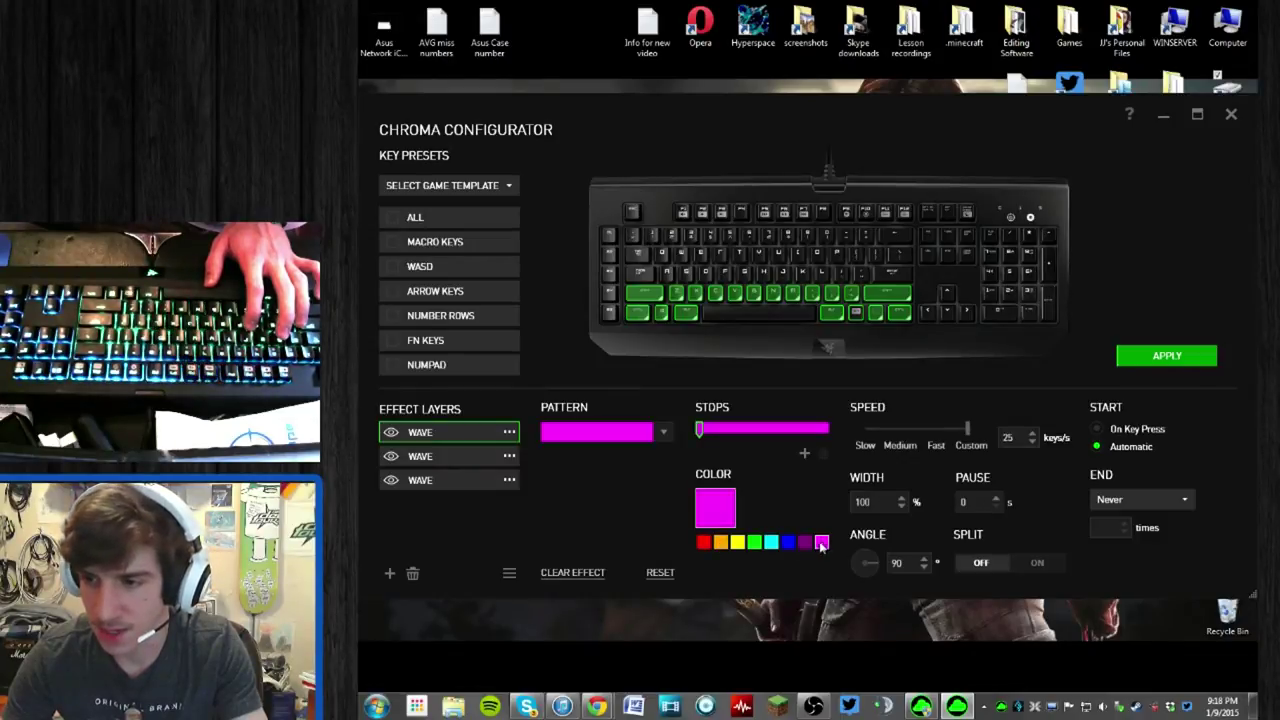
{"action": "left_click", "coordinate": [806, 543]}
{"action": "left_click", "coordinate": [710, 509]}
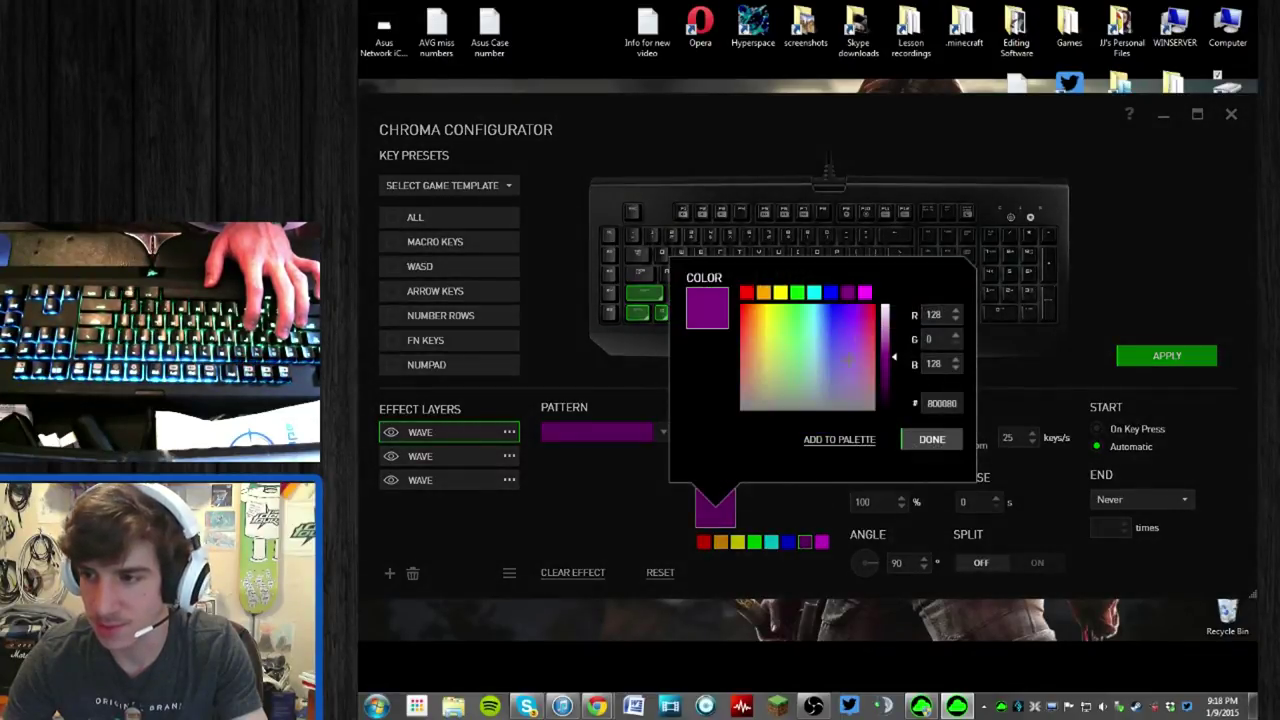
{"action": "left_click", "coordinate": [865, 292]}
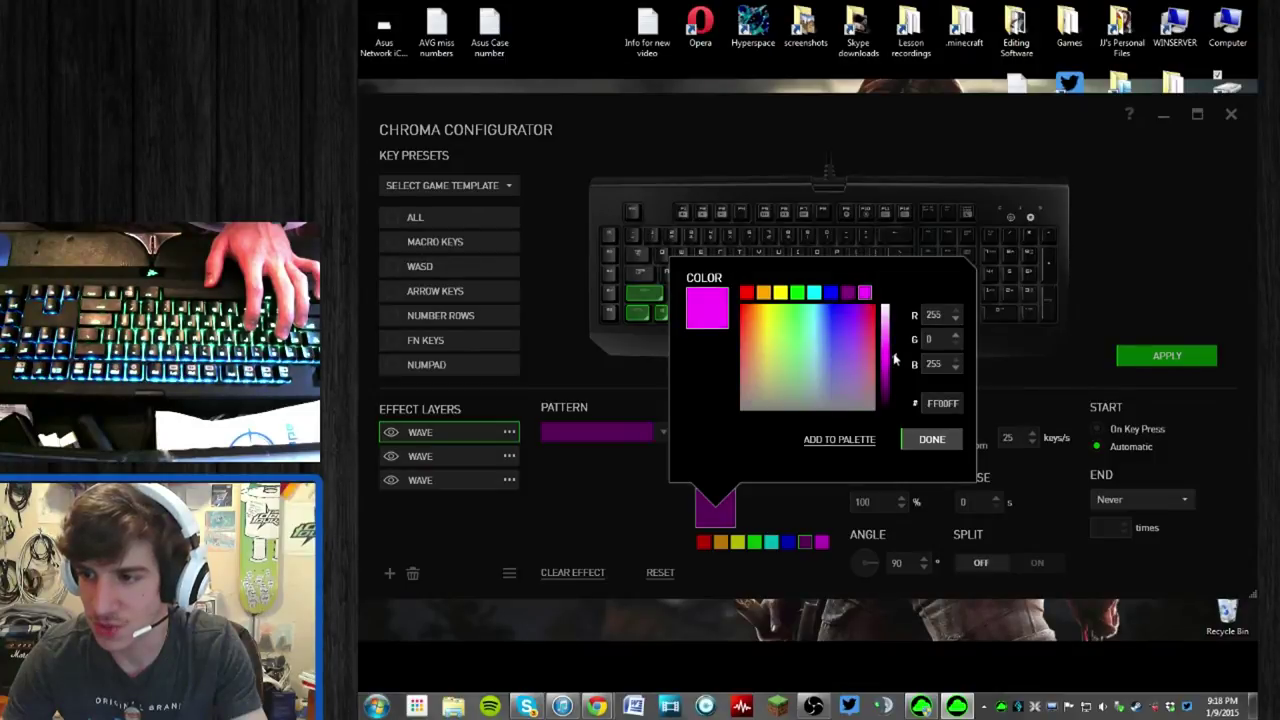
{"action": "left_click", "coordinate": [848, 292]}
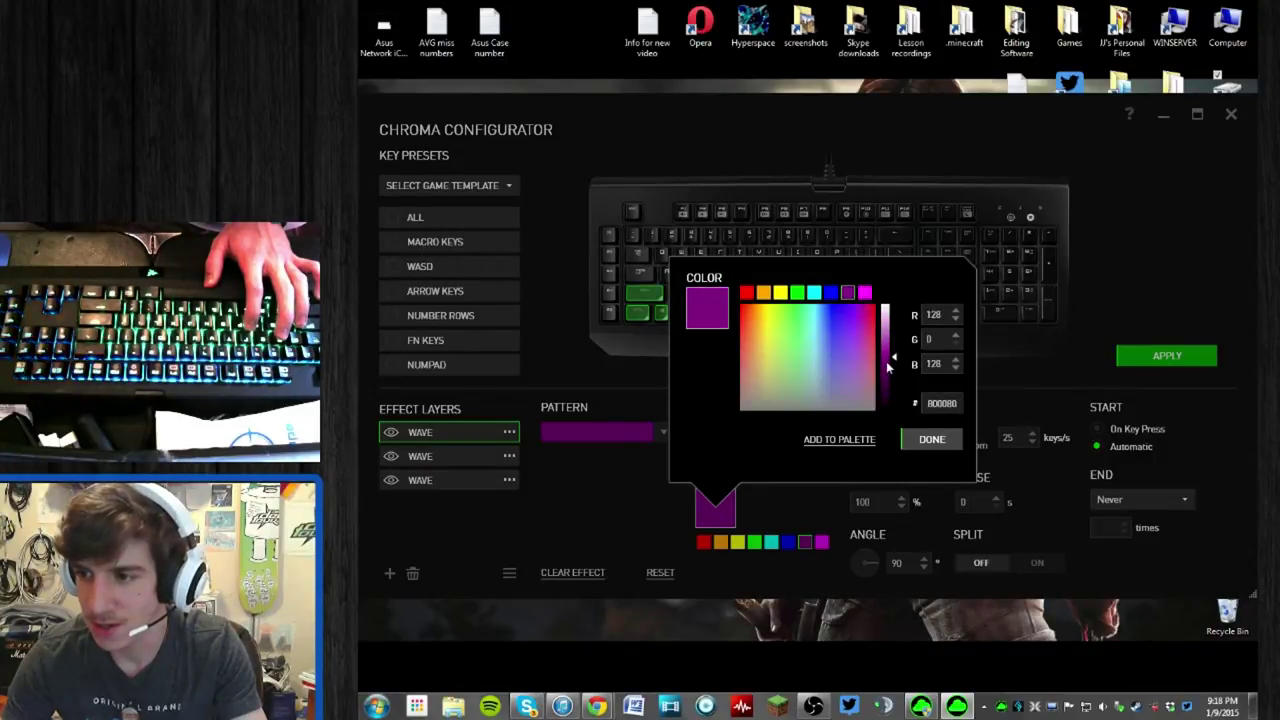
{"action": "left_click", "coordinate": [918, 440]}
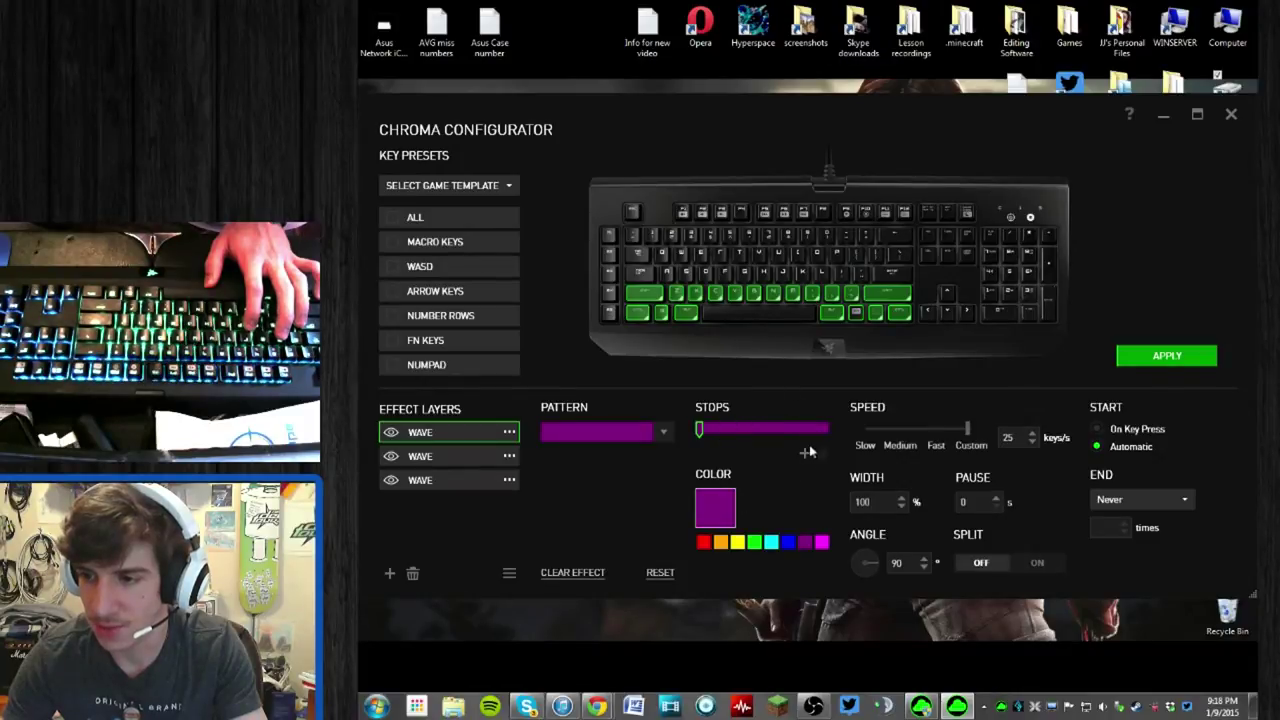
- Add a second color stop at the end of the new layer's gradient and make it black (000000)
{"action": "left_click_drag", "start_coordinate": [766, 430], "coordinate": [843, 433]}
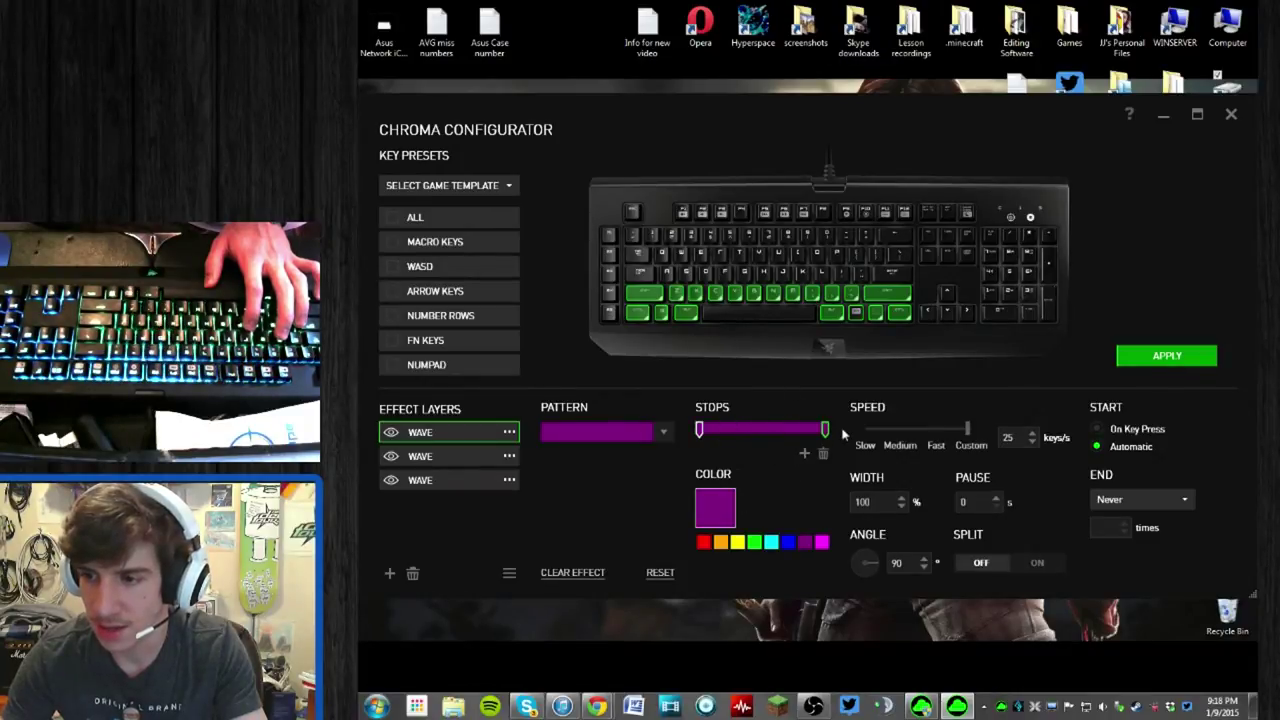
{"action": "left_click", "coordinate": [733, 492]}
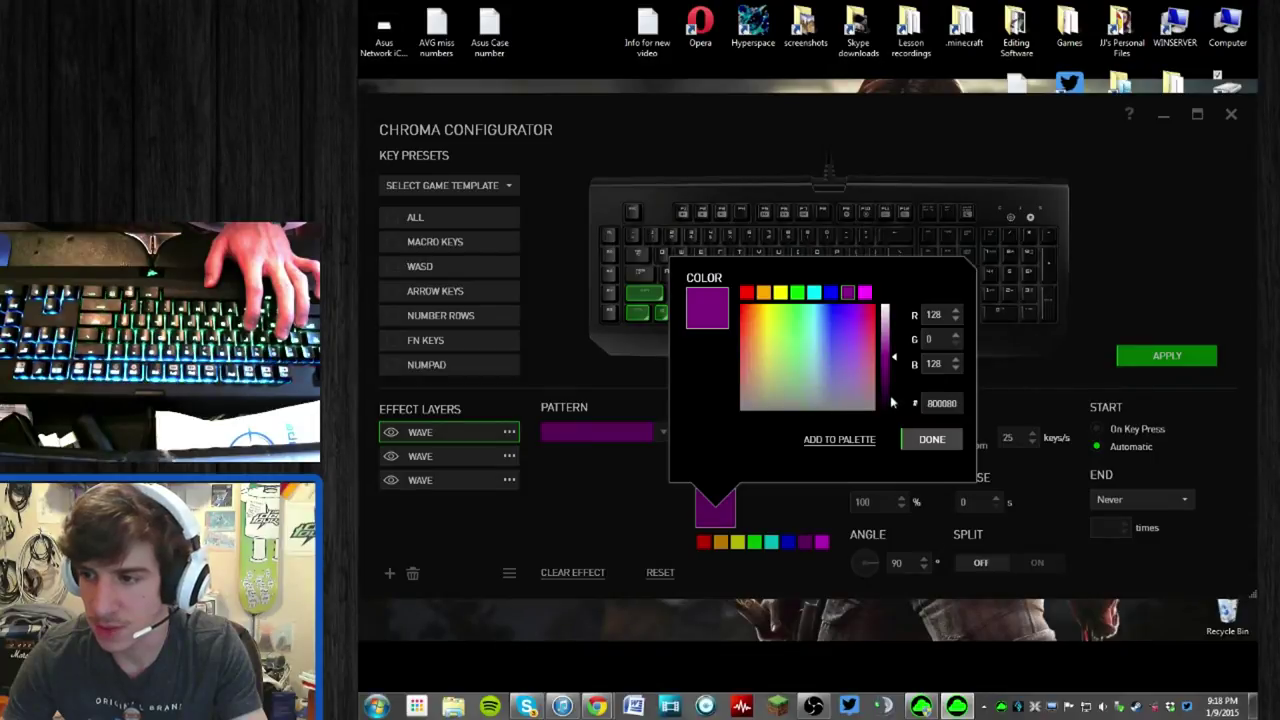
{"action": "left_click", "coordinate": [883, 403]}
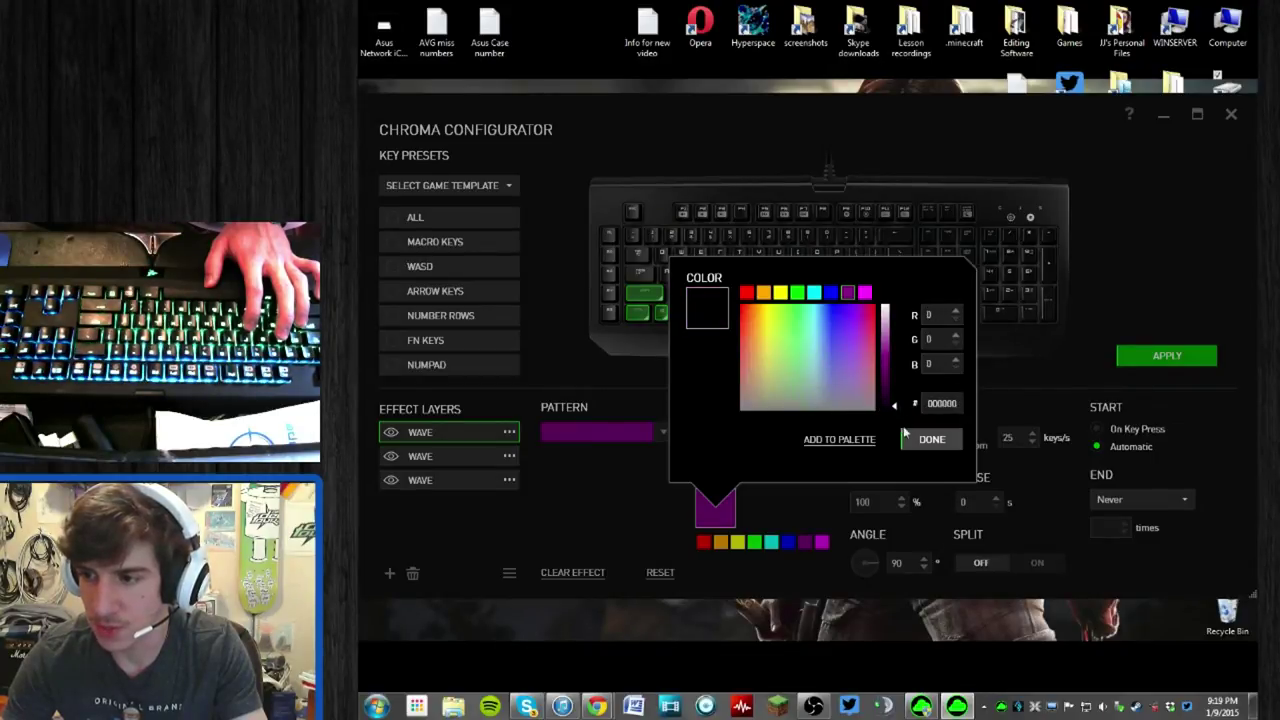
{"action": "left_click", "coordinate": [906, 438]}
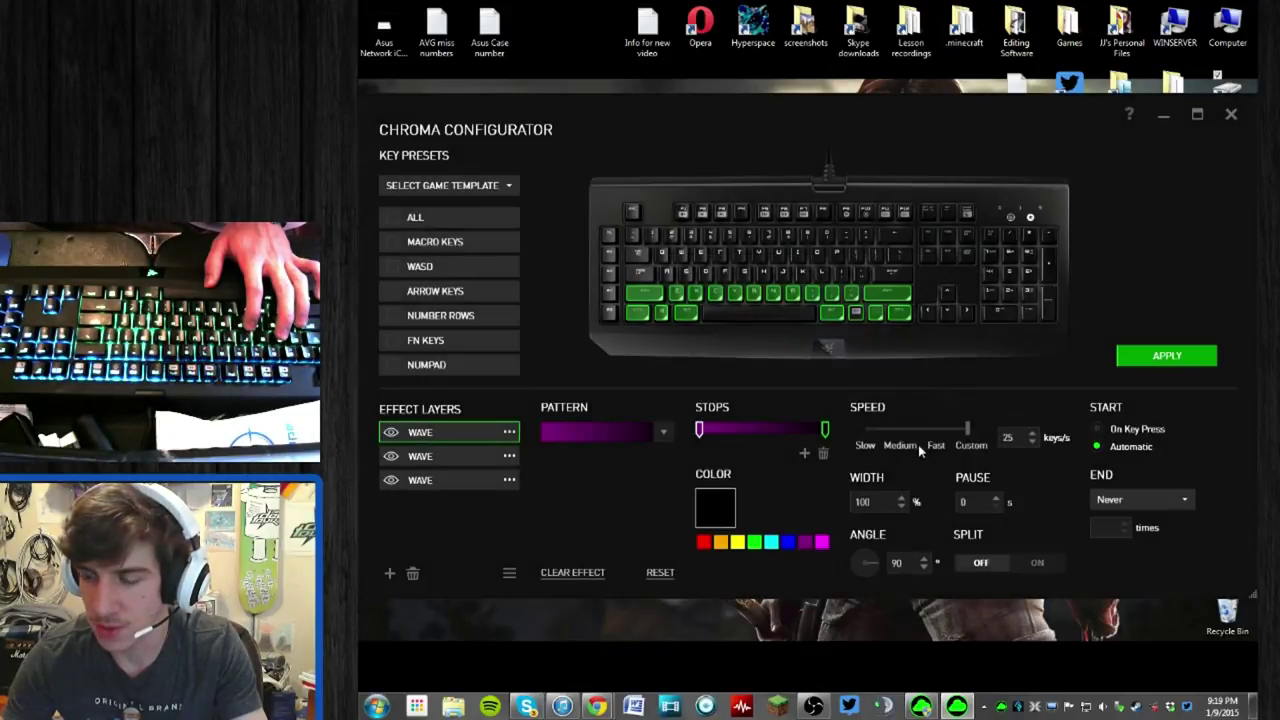
- Set the new Wave layer's speed to 14 keys/s and its angle first to 180° and finally to 226°, applying each change
{"action": "left_click", "coordinate": [868, 556]}
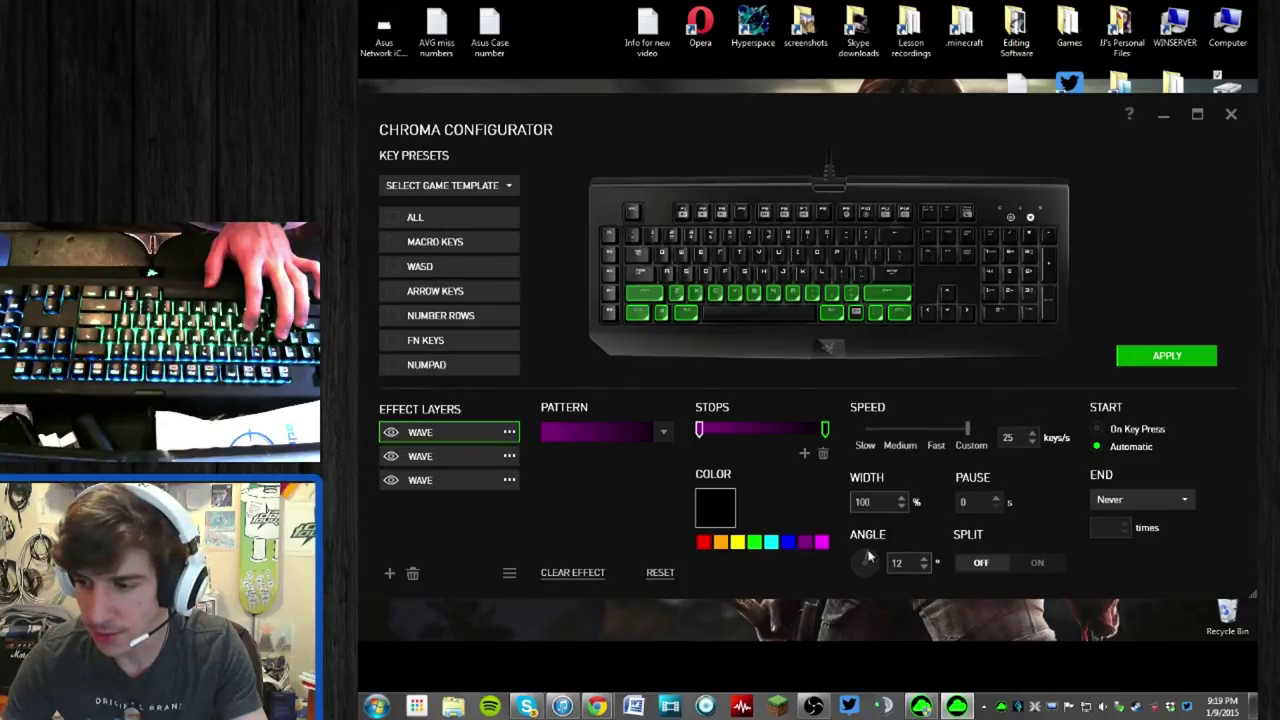
{"action": "left_click_drag", "start_coordinate": [862, 579], "coordinate": [868, 585]}
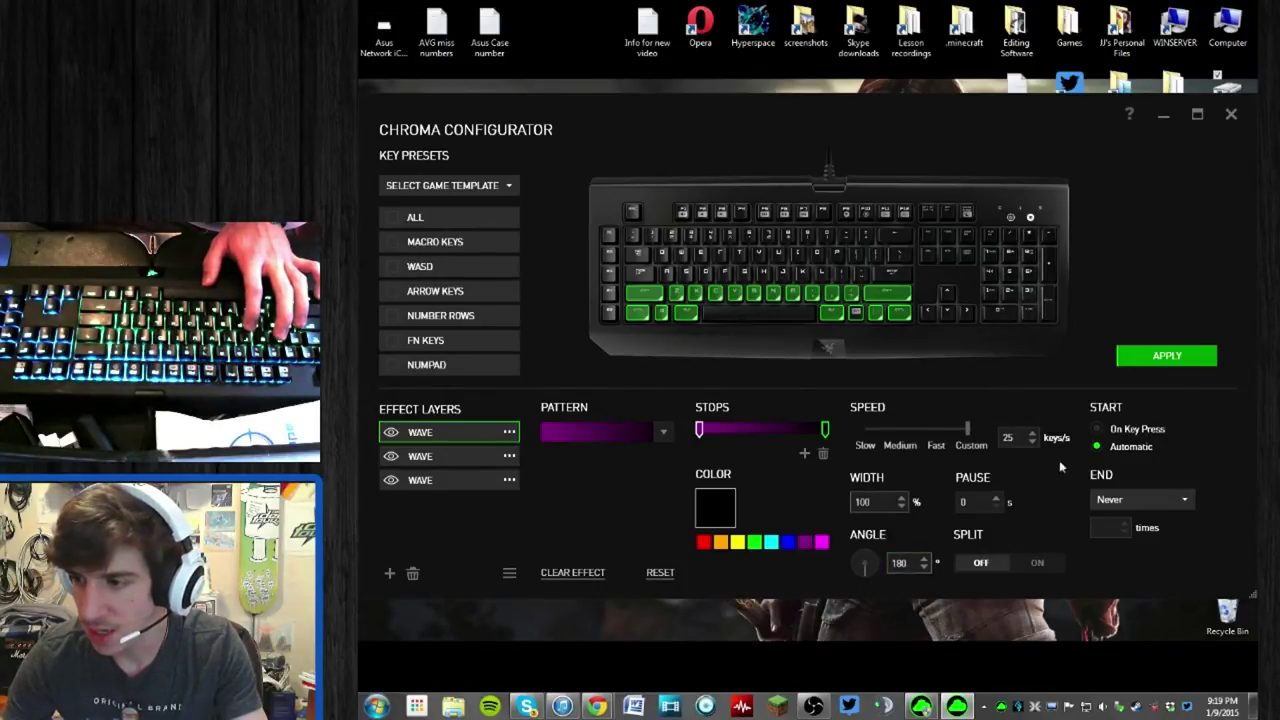
{"action": "double_click", "coordinate": [1032, 442]}
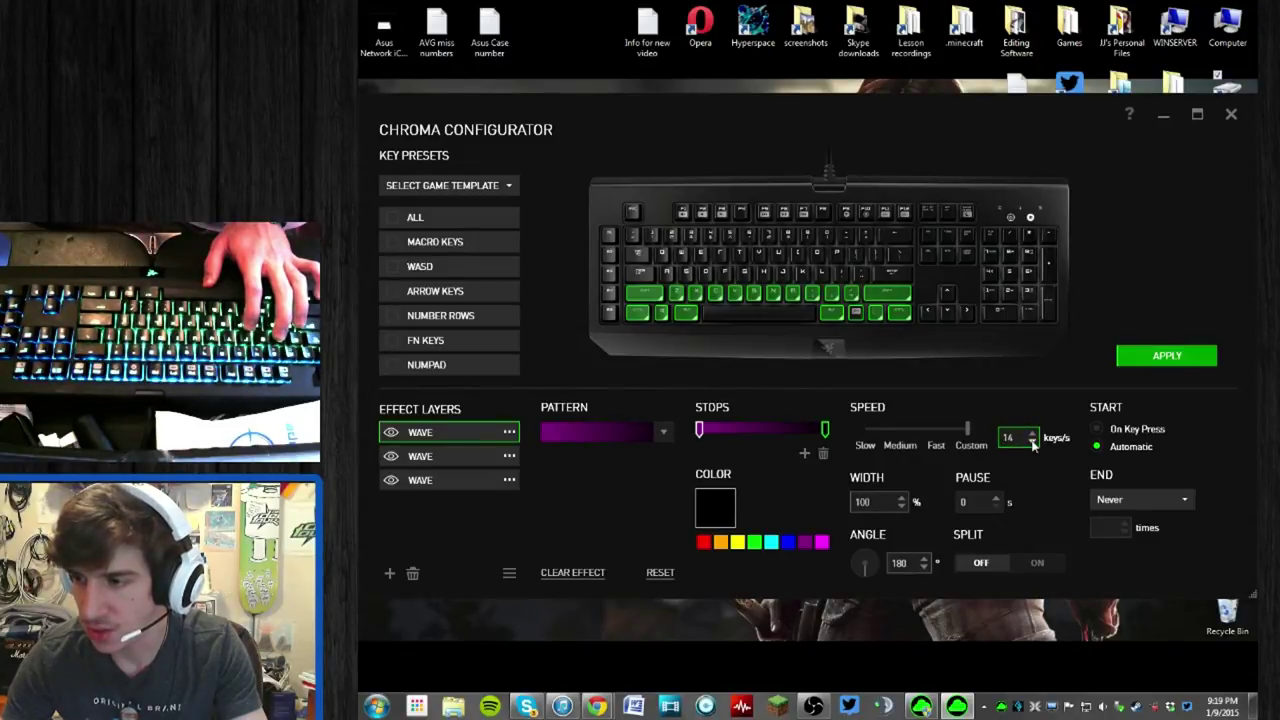
{"action": "left_click", "coordinate": [1151, 362]}
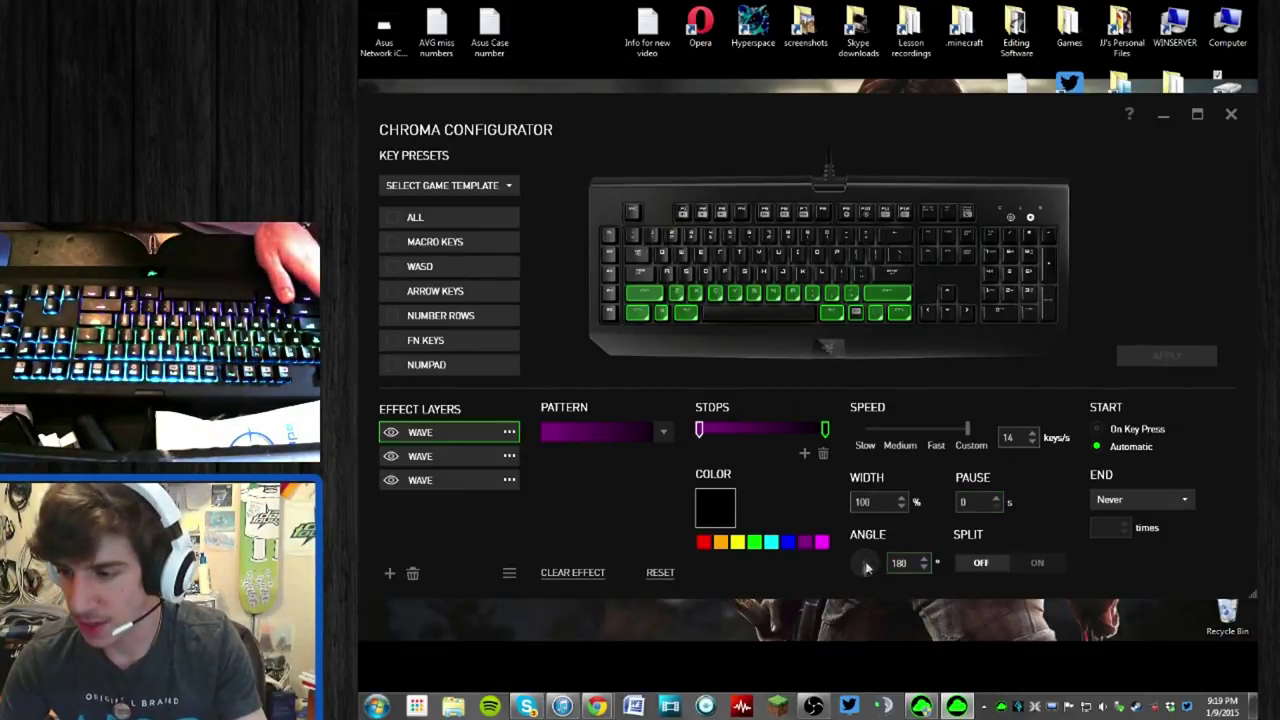
{"action": "left_click", "coordinate": [857, 566]}
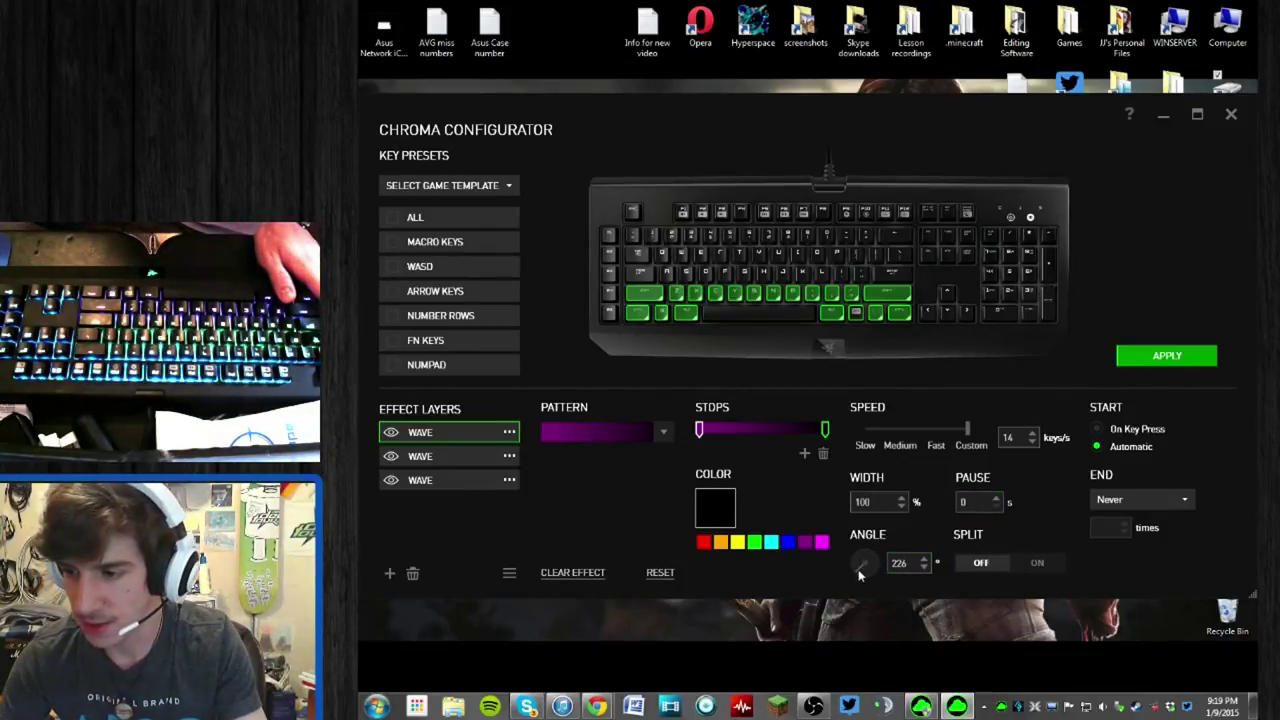
{"action": "left_click", "coordinate": [1152, 360]}
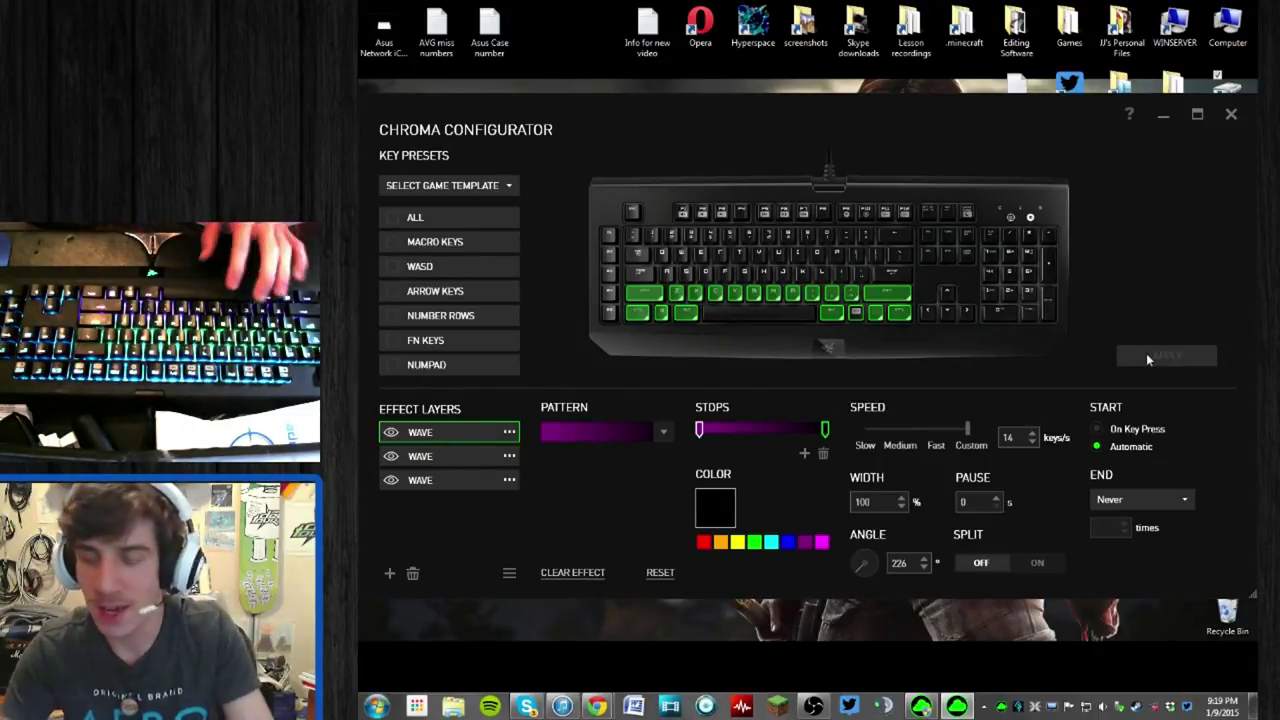
- Add the two lowest macro keys to the top Wave layer with the purple-to-black pattern and apply the change
{"action": "left_click", "coordinate": [608, 313]}
{"action": "left_click", "coordinate": [608, 294]}
{"action": "left_click", "coordinate": [1152, 354]}
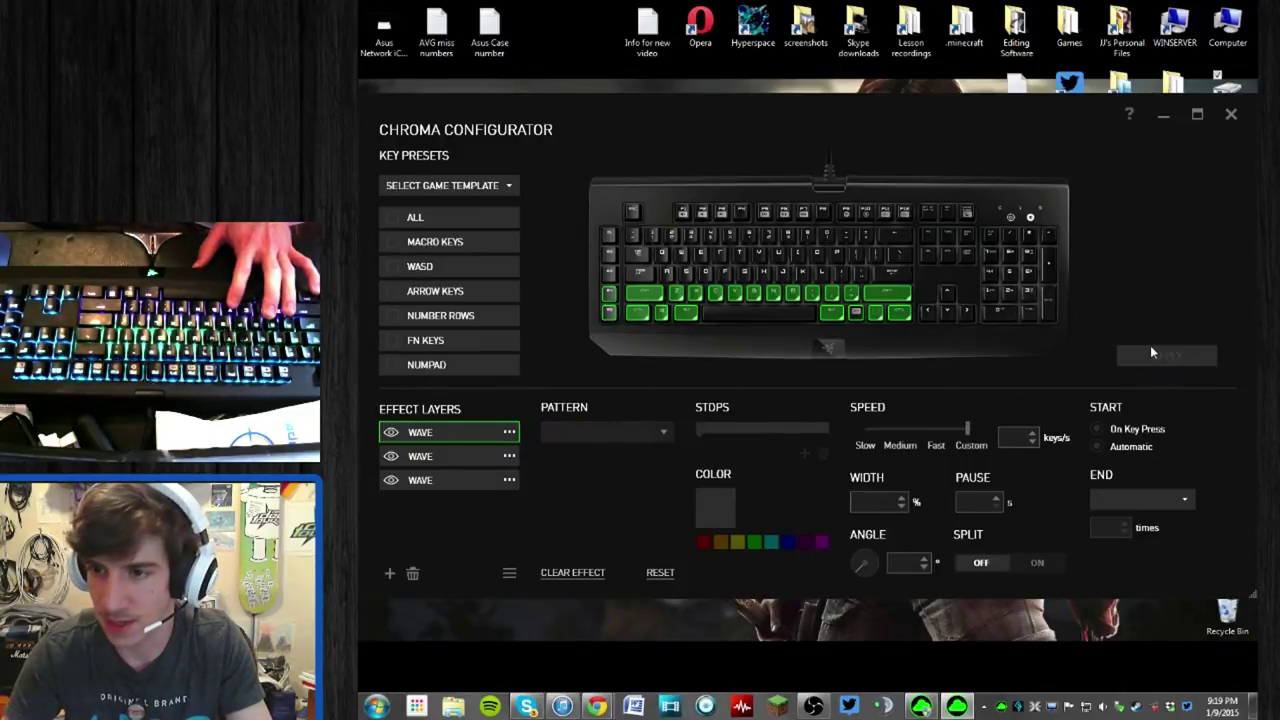
{"action": "left_click", "coordinate": [620, 431]}
{"action": "left_click", "coordinate": [623, 564]}
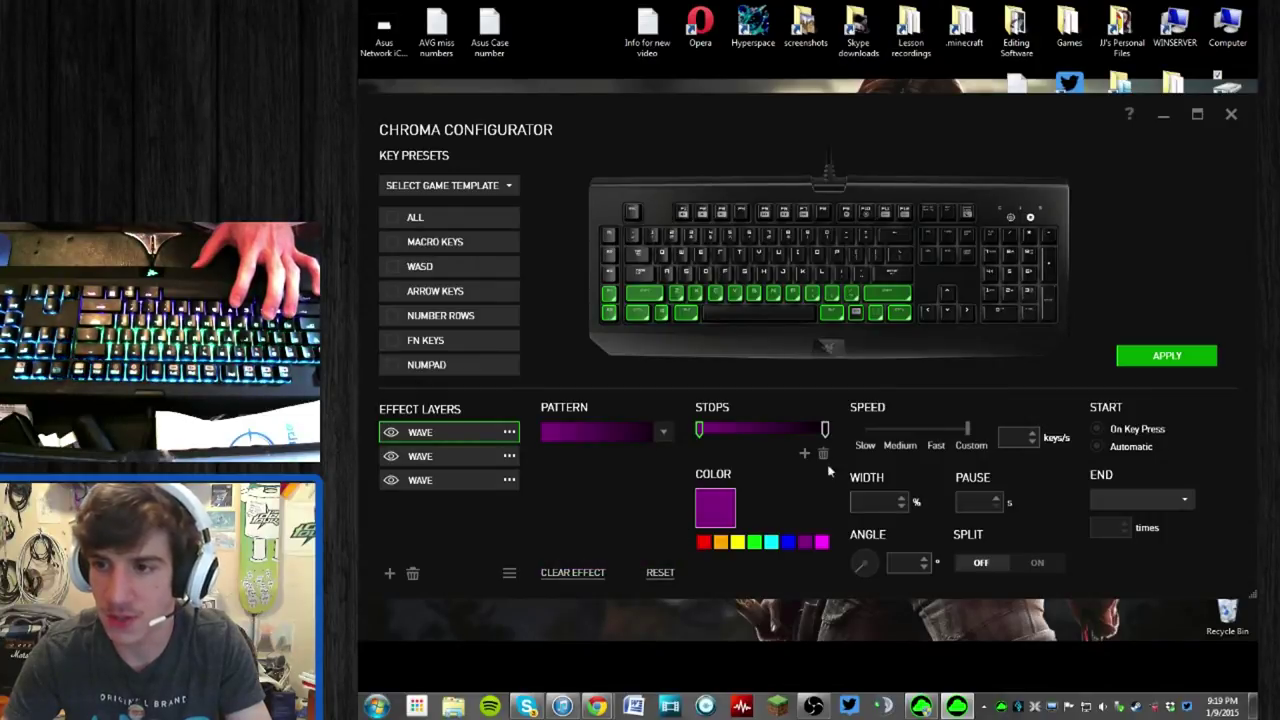
{"action": "left_click", "coordinate": [1160, 355]}
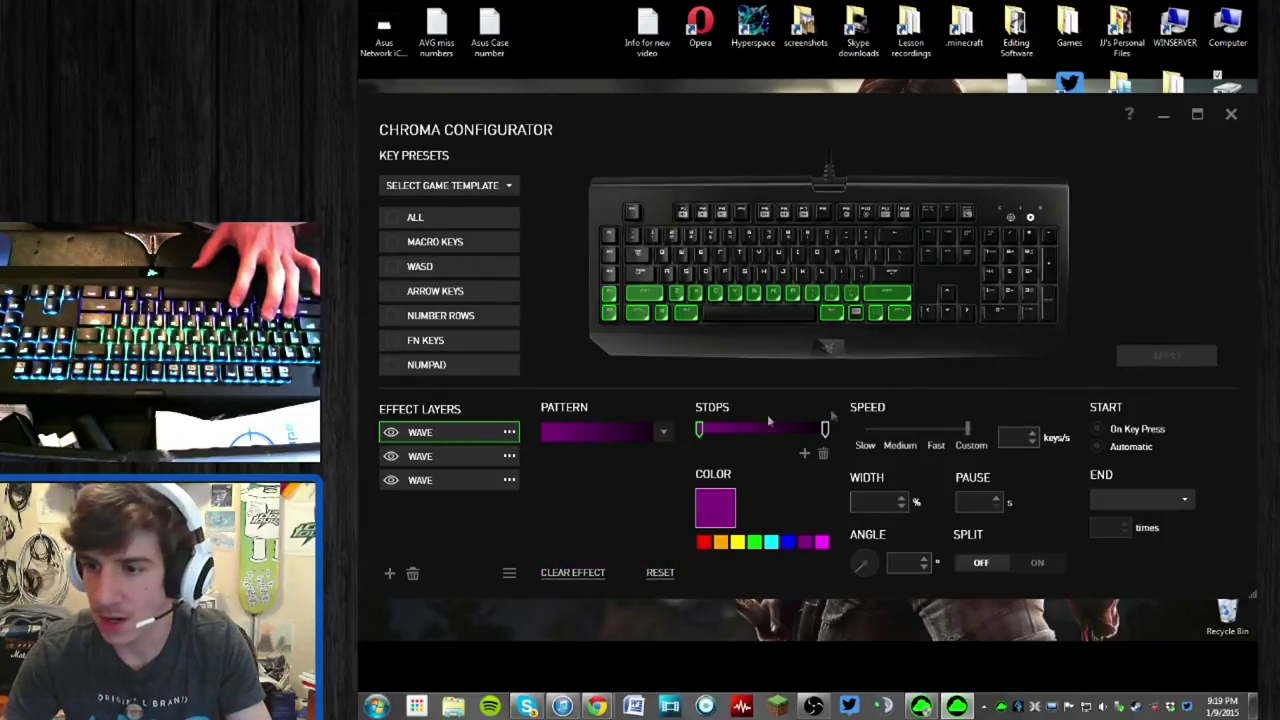
{"action": "left_click", "coordinate": [665, 432]}
{"action": "left_click", "coordinate": [617, 432]}
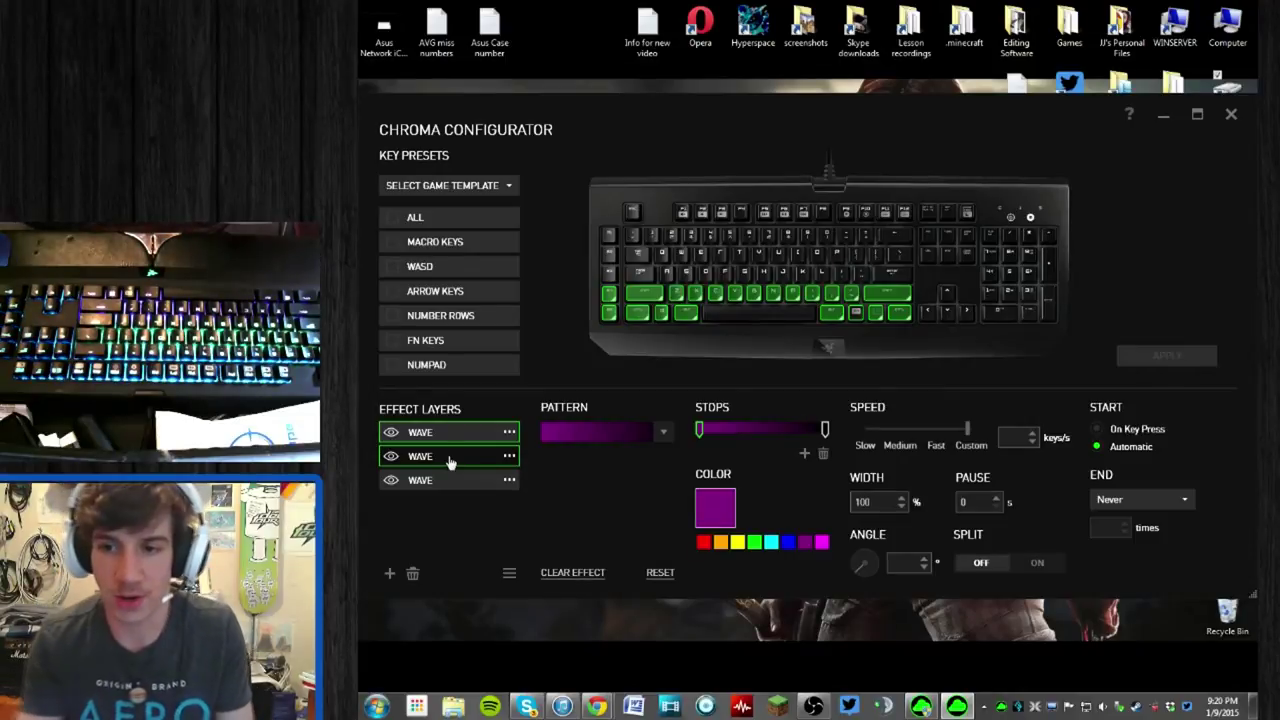
- Review which keys are assigned to each of the three Wave layers, ending on the top one
{"action": "left_click", "coordinate": [449, 461]}
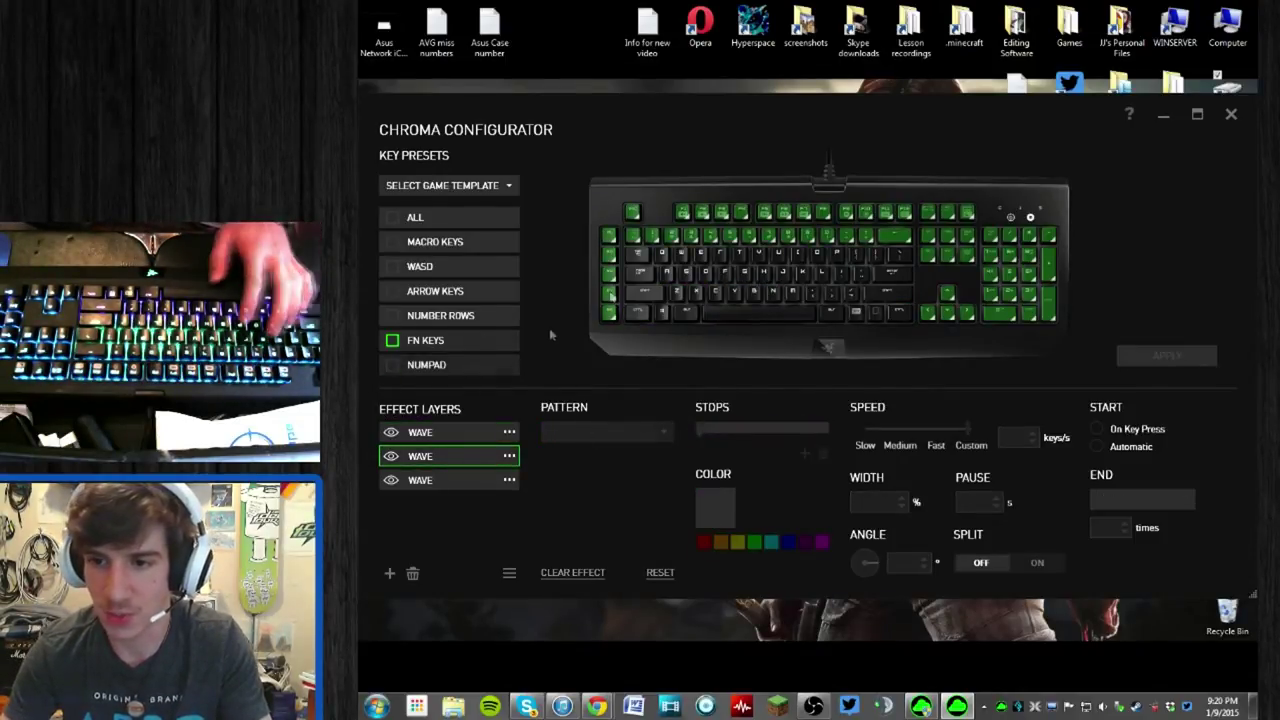
{"action": "left_click", "coordinate": [455, 432]}
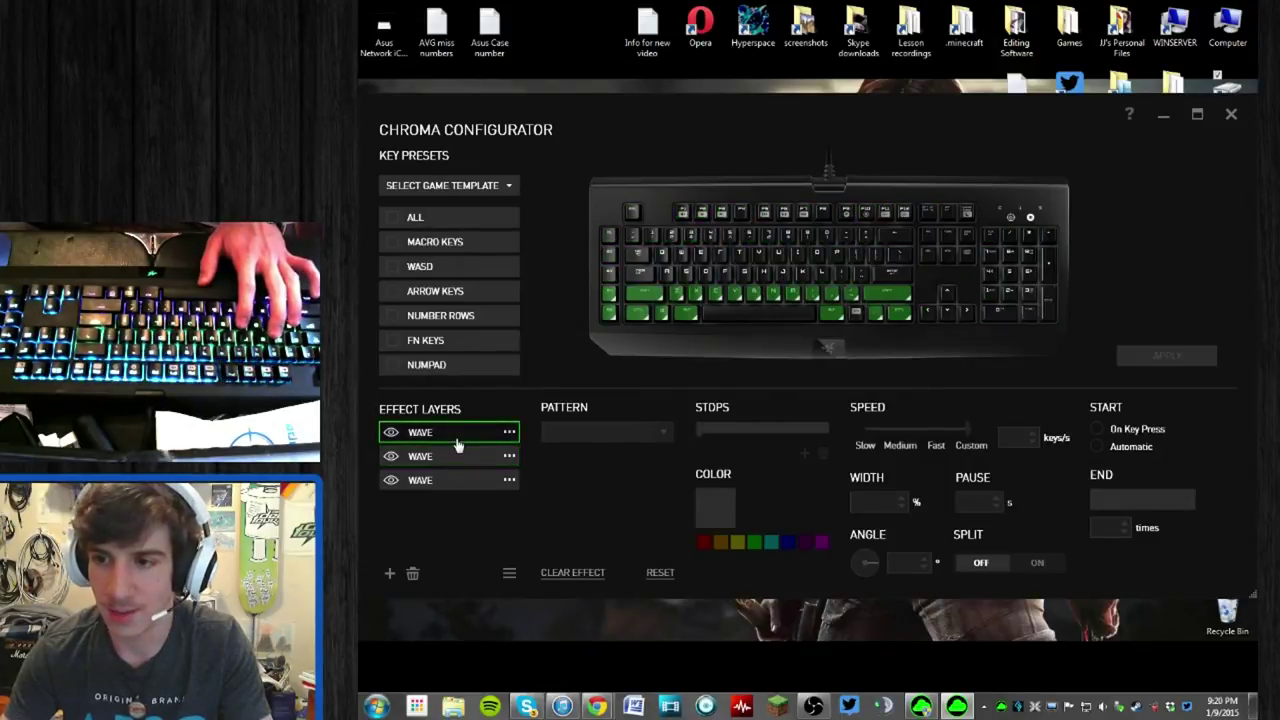
{"action": "left_click", "coordinate": [425, 482]}
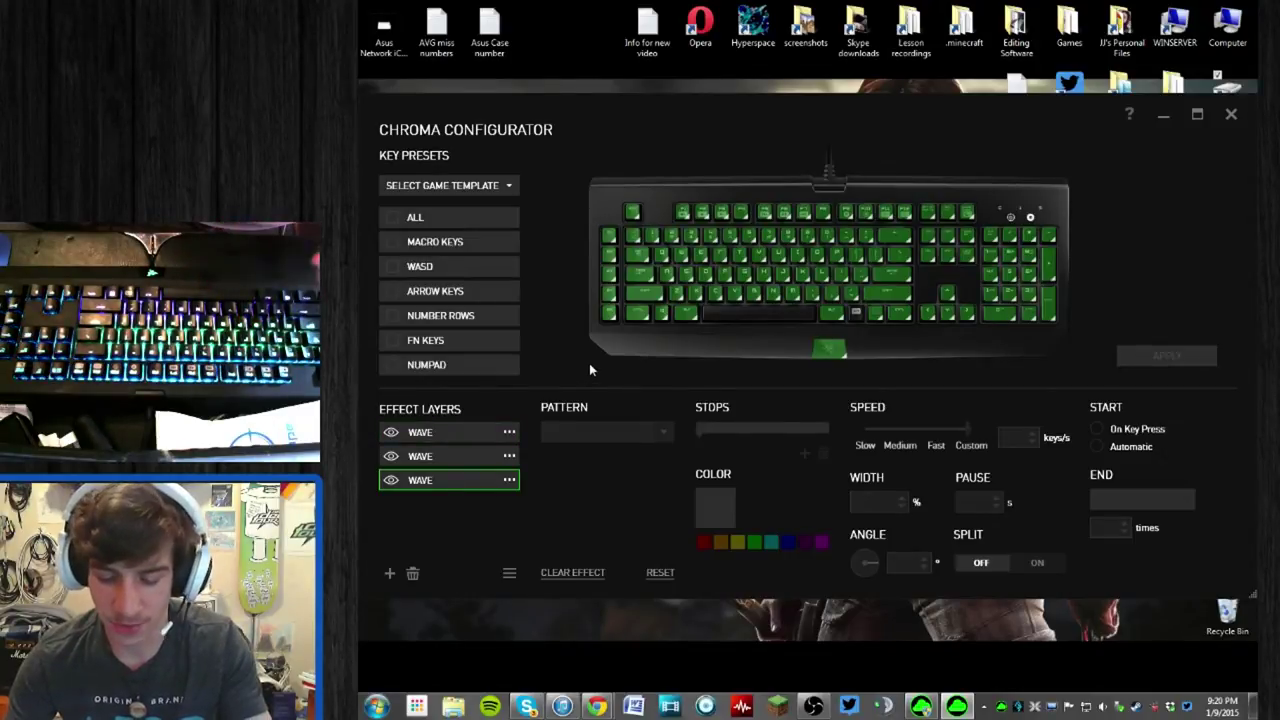
{"action": "key", "text": "Up"}
{"action": "key", "text": "Up"}
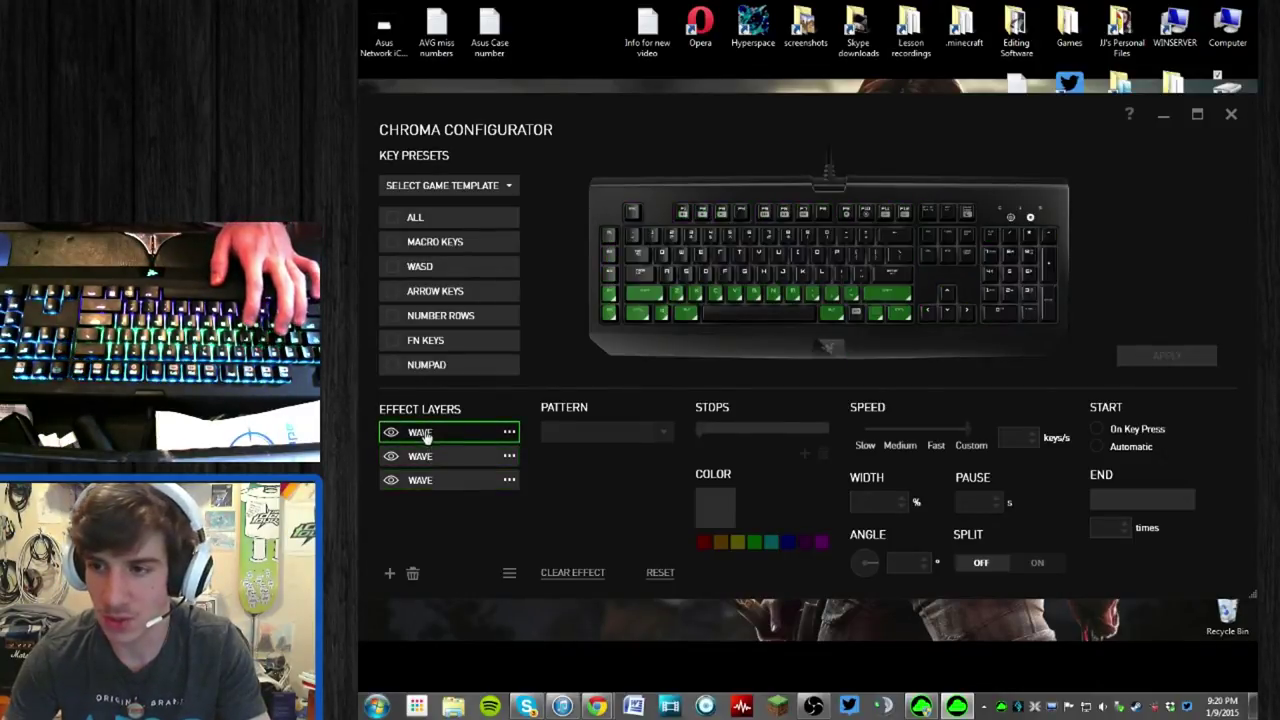
- Select the Razer logo light in the top Wave layer, give it the solid single-color pattern and make it magenta
{"action": "left_click", "coordinate": [829, 348]}
{"action": "left_click", "coordinate": [666, 432]}
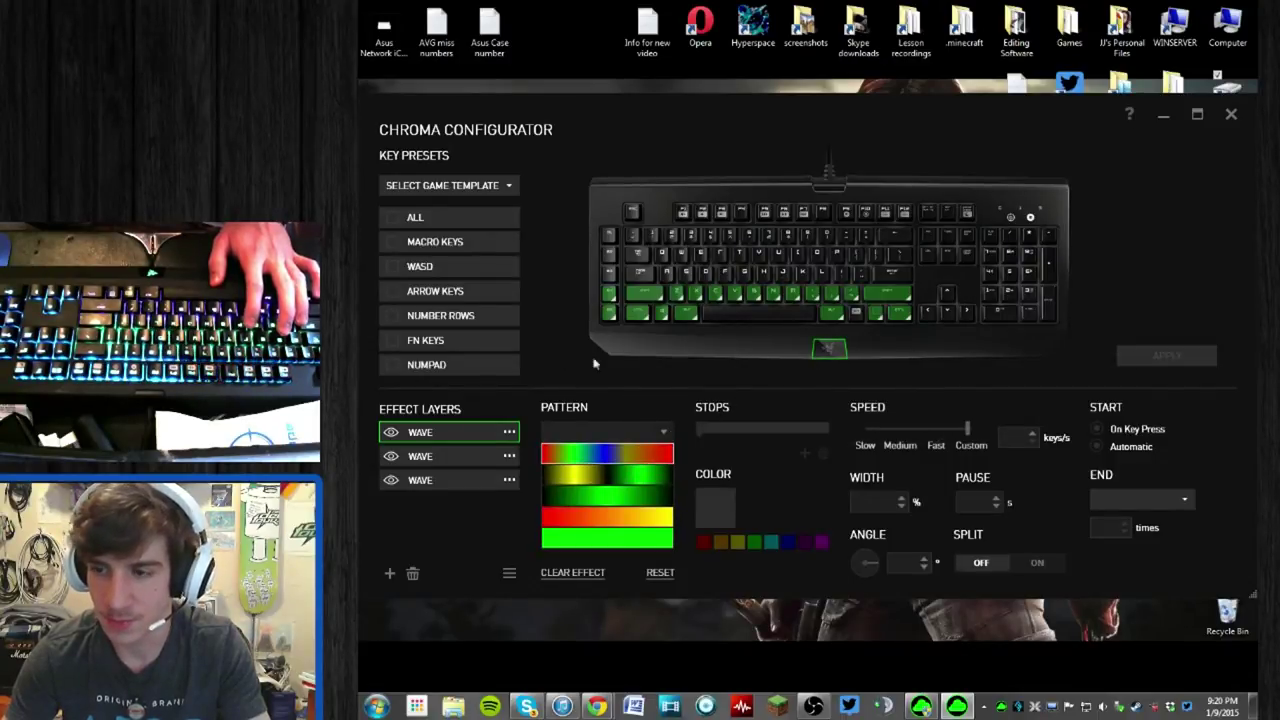
{"action": "left_click", "coordinate": [617, 338]}
{"action": "mouse_move", "coordinate": [606, 316]}
{"action": "left_mouse_down"}
{"action": "mouse_move", "coordinate": [612, 297]}
{"action": "mouse_move", "coordinate": [680, 312]}
{"action": "mouse_move", "coordinate": [662, 318]}
{"action": "left_mouse_up"}
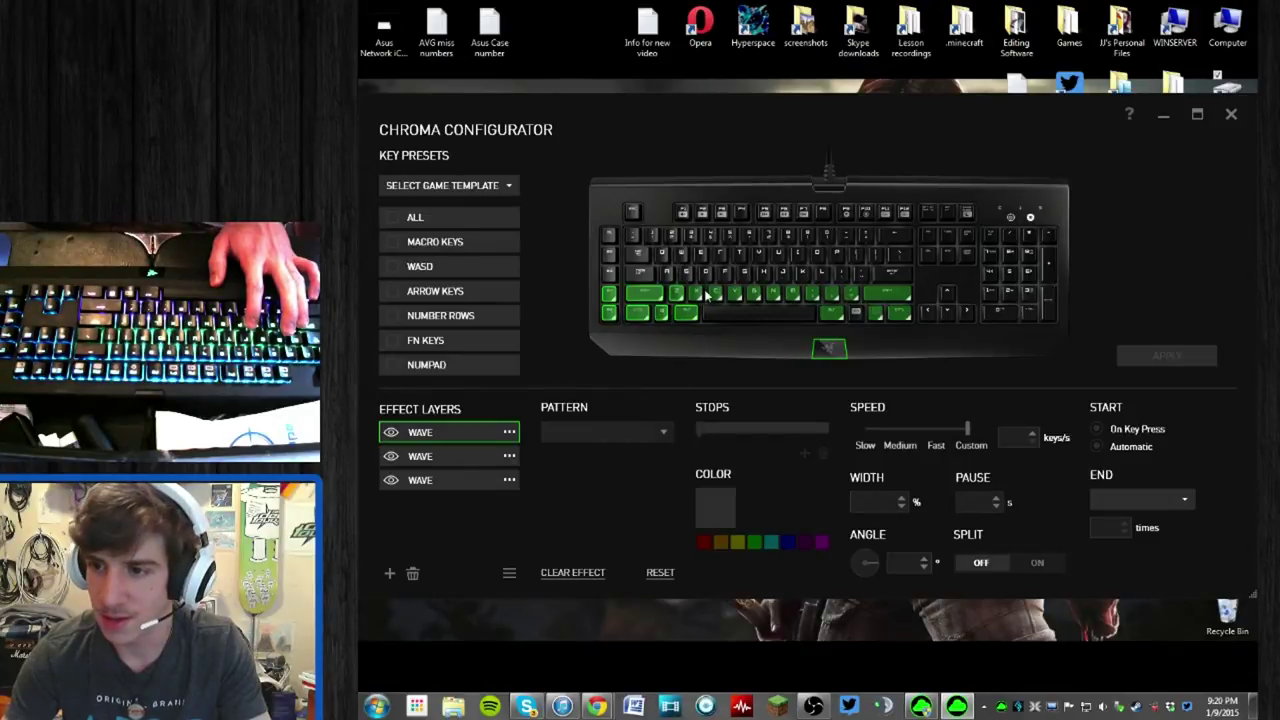
{"action": "mouse_move", "coordinate": [735, 300]}
{"action": "left_mouse_down"}
{"action": "mouse_move", "coordinate": [846, 297]}
{"action": "mouse_move", "coordinate": [833, 318]}
{"action": "mouse_move", "coordinate": [880, 292]}
{"action": "left_mouse_up"}
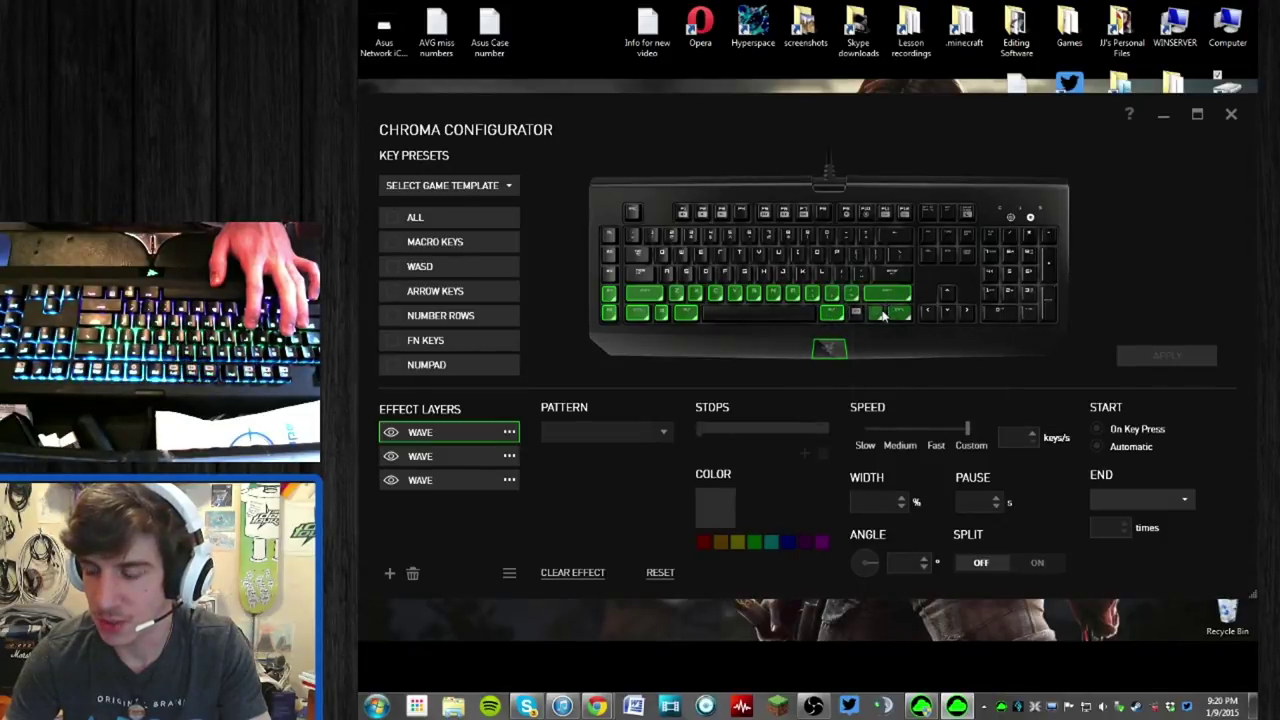
{"action": "left_click", "coordinate": [664, 433]}
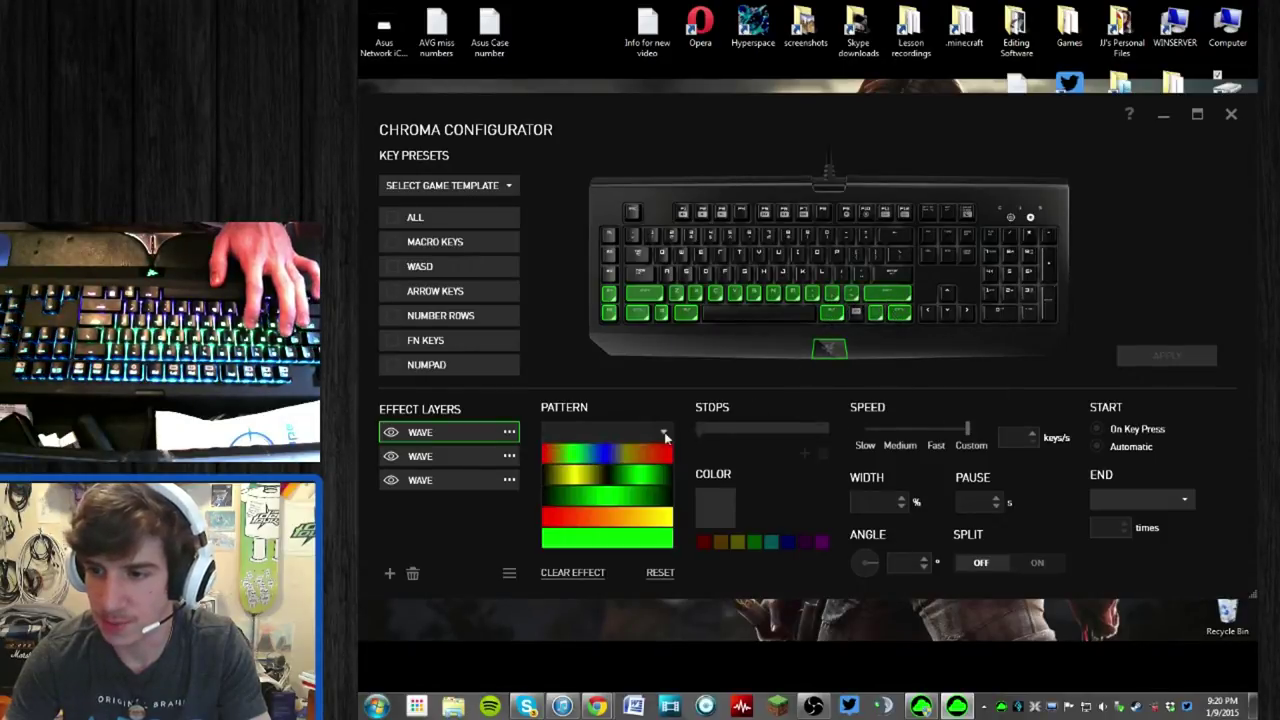
{"action": "left_click", "coordinate": [652, 541]}
{"action": "left_click", "coordinate": [821, 541]}
- Add a second color stop at the end of the logo's magenta gradient and set it to black (000000)
{"action": "left_click", "coordinate": [804, 453]}
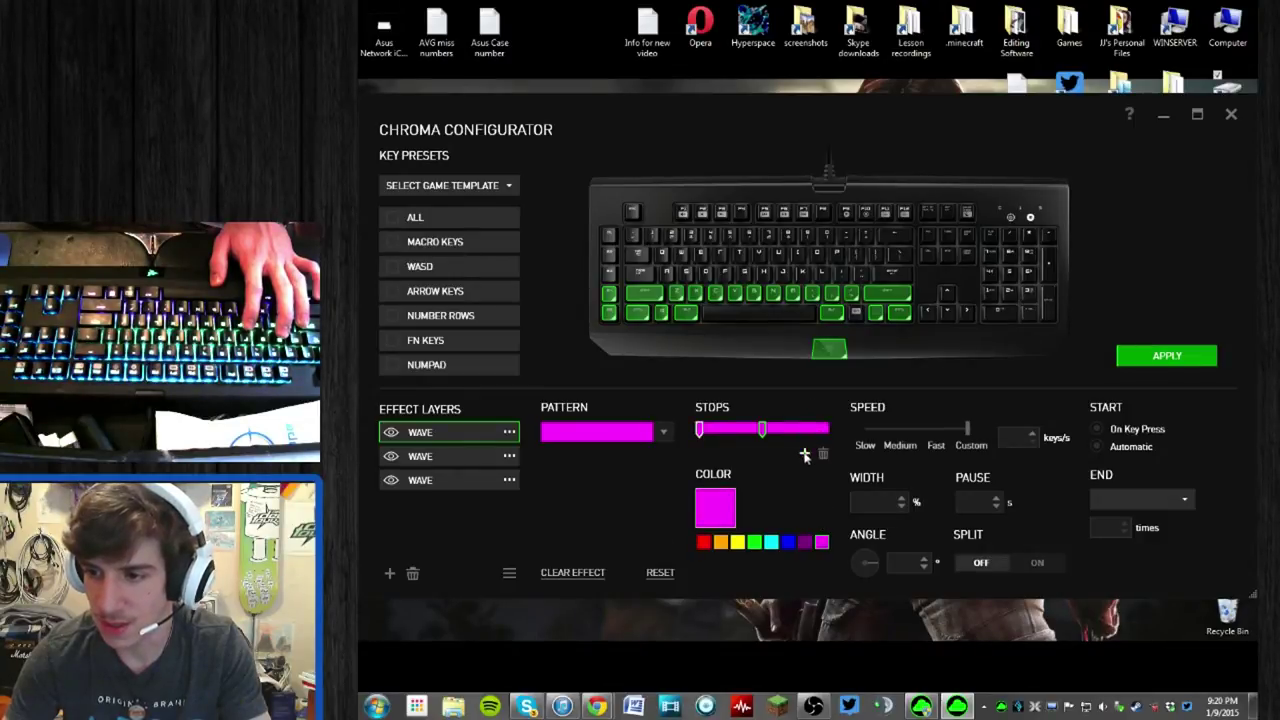
{"action": "left_click_drag", "start_coordinate": [762, 432], "coordinate": [855, 434]}
{"action": "left_click", "coordinate": [727, 505]}
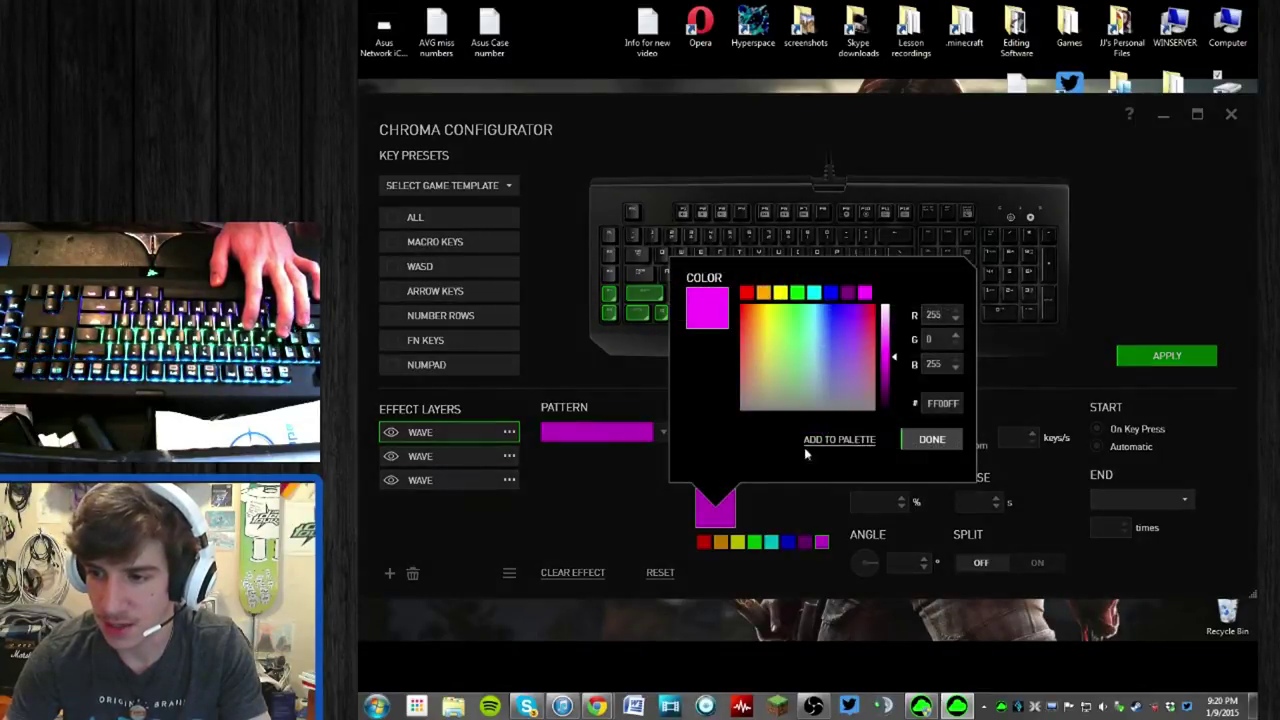
{"action": "left_click", "coordinate": [893, 410]}
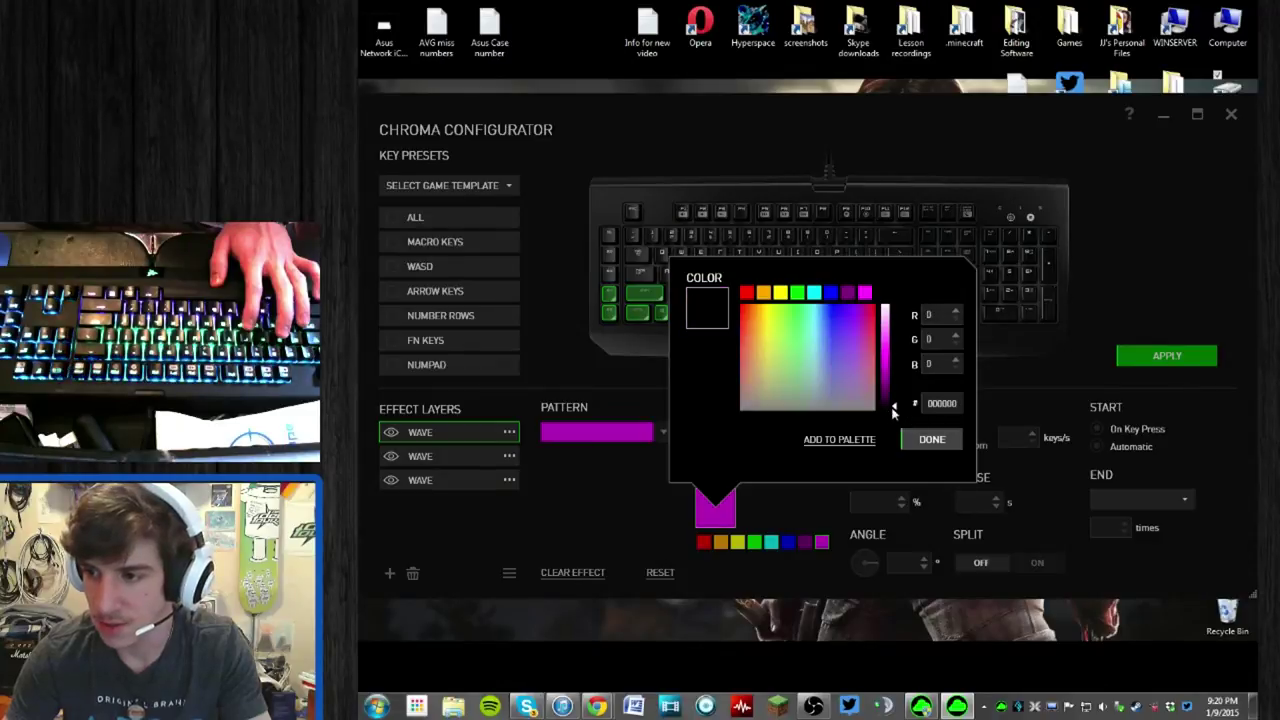
{"action": "left_click", "coordinate": [931, 439]}
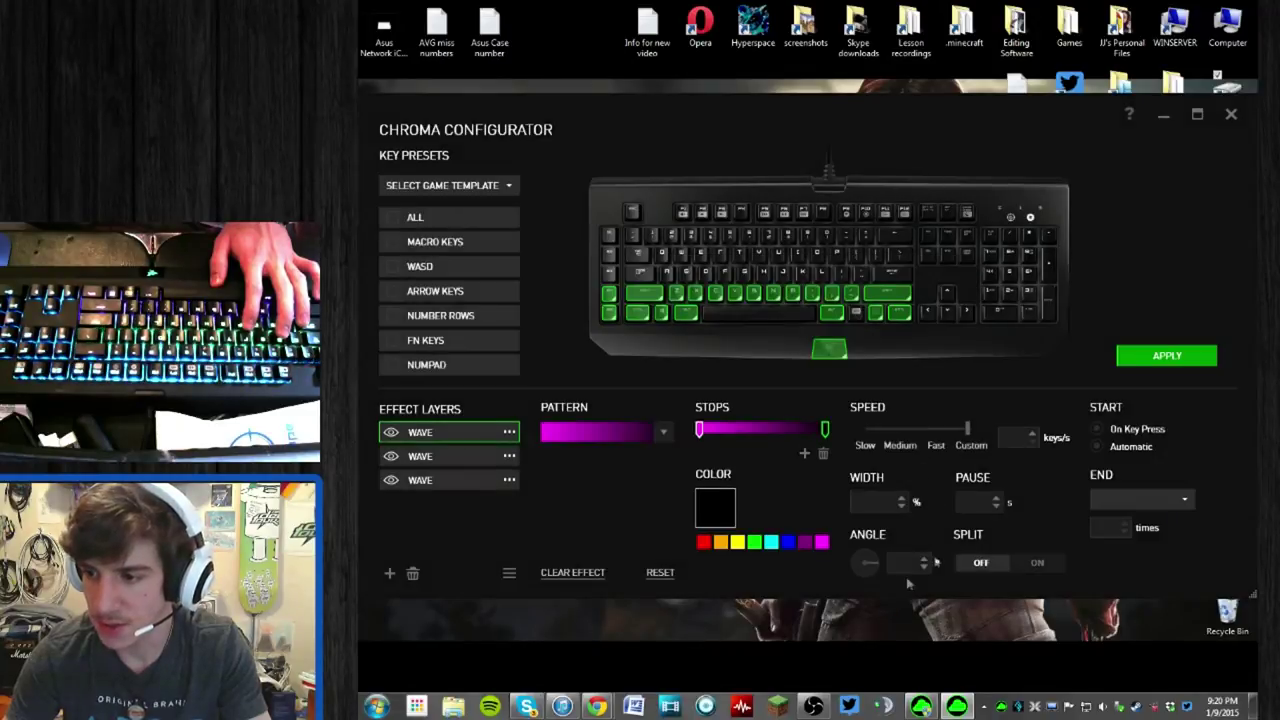
- Set the Razer logo's wave angle to 268° and apply the change
{"action": "left_click", "coordinate": [856, 563]}
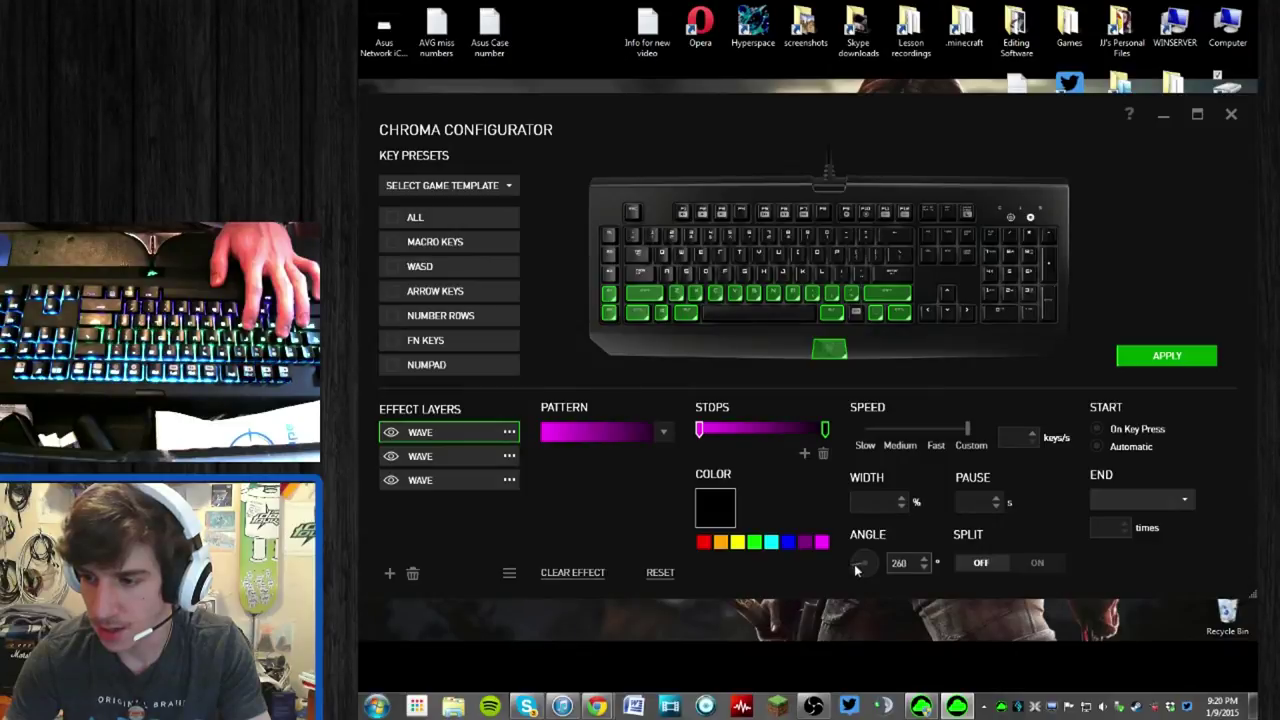
{"action": "left_click", "coordinate": [925, 559]}
{"action": "left_click", "coordinate": [925, 559]}
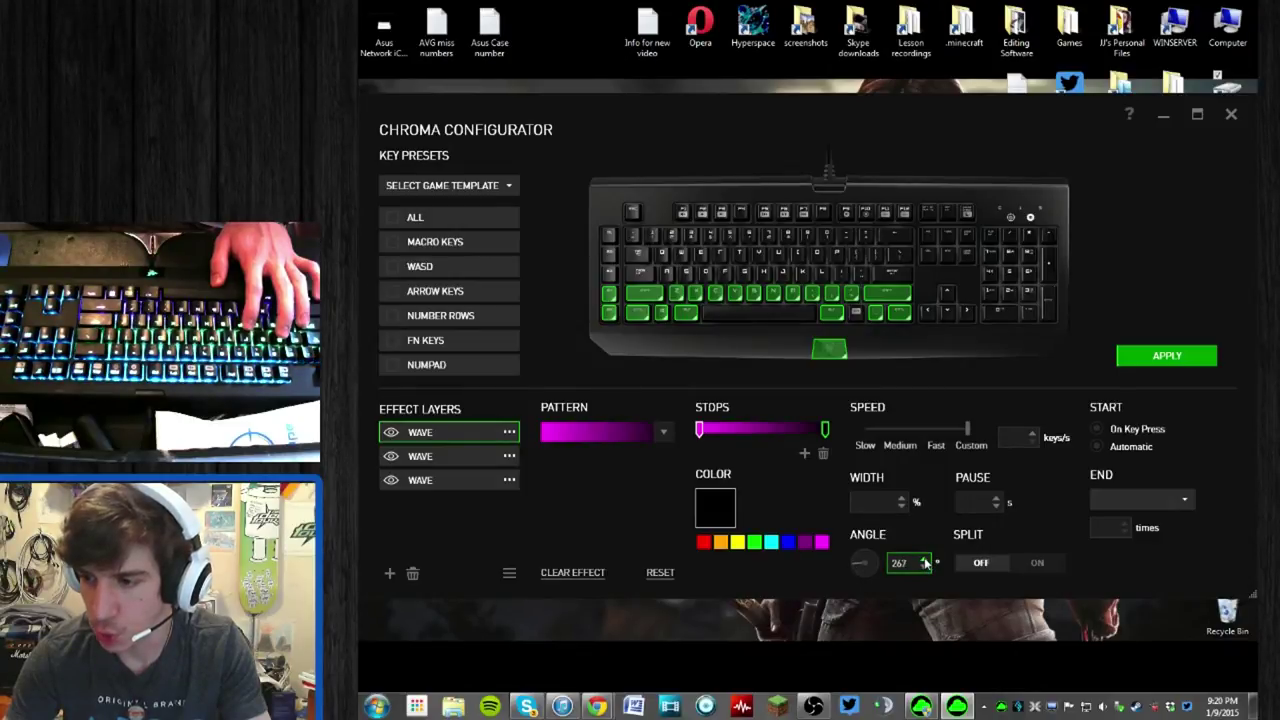
{"action": "left_click", "coordinate": [925, 560]}
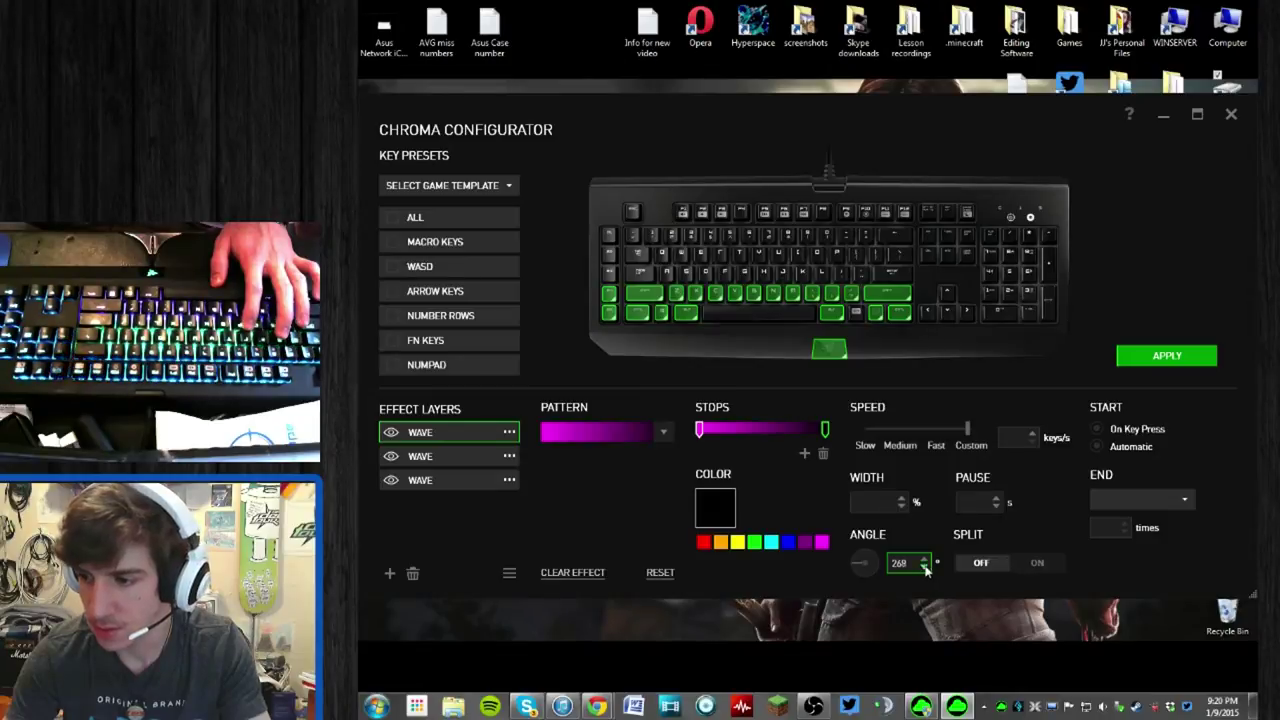
{"action": "left_click", "coordinate": [1153, 366]}
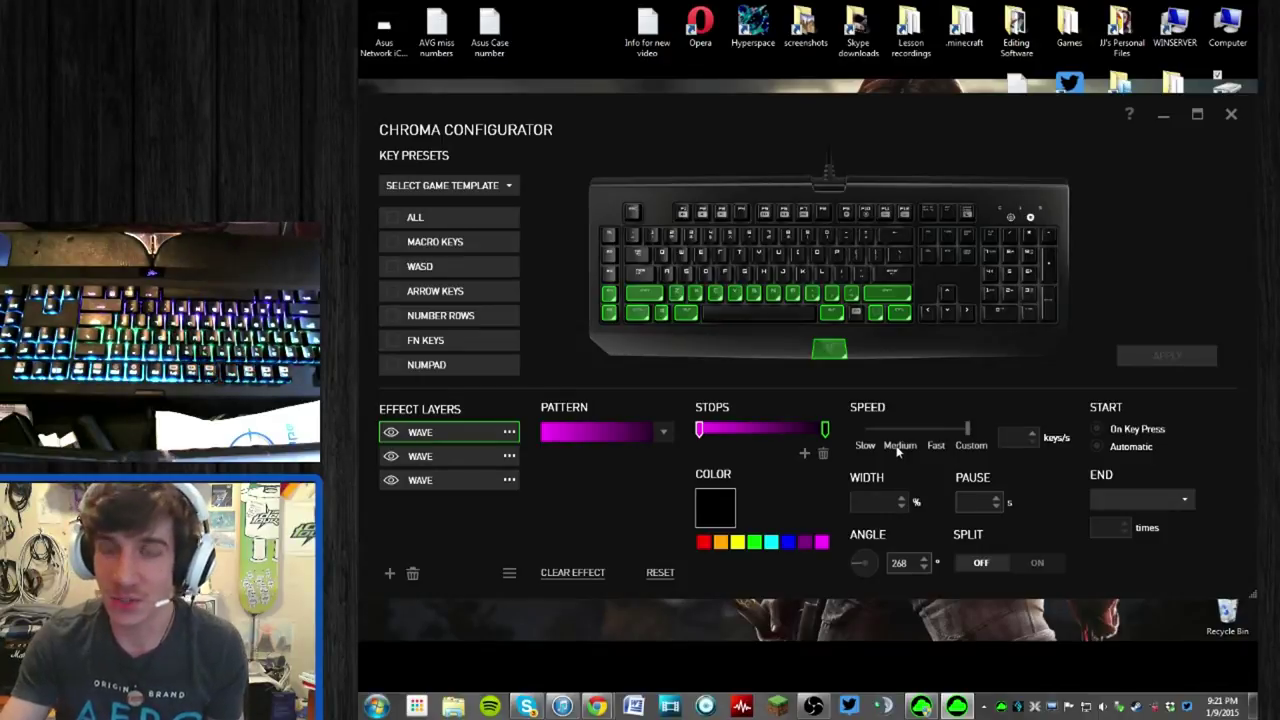
- Close the configurator, switch the keyboard to the "Show off mode" profile and open that profile's Chroma Configurator
{"action": "left_click", "coordinate": [1232, 116]}
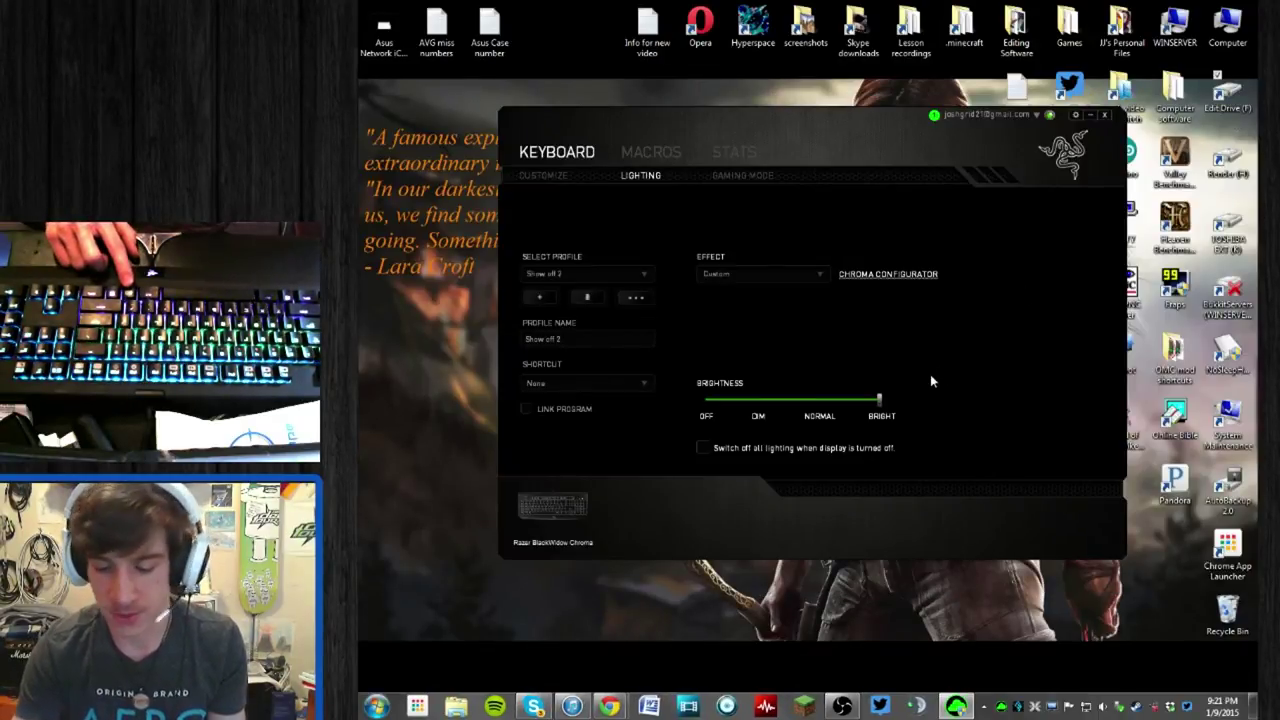
{"action": "key", "text": "9"}
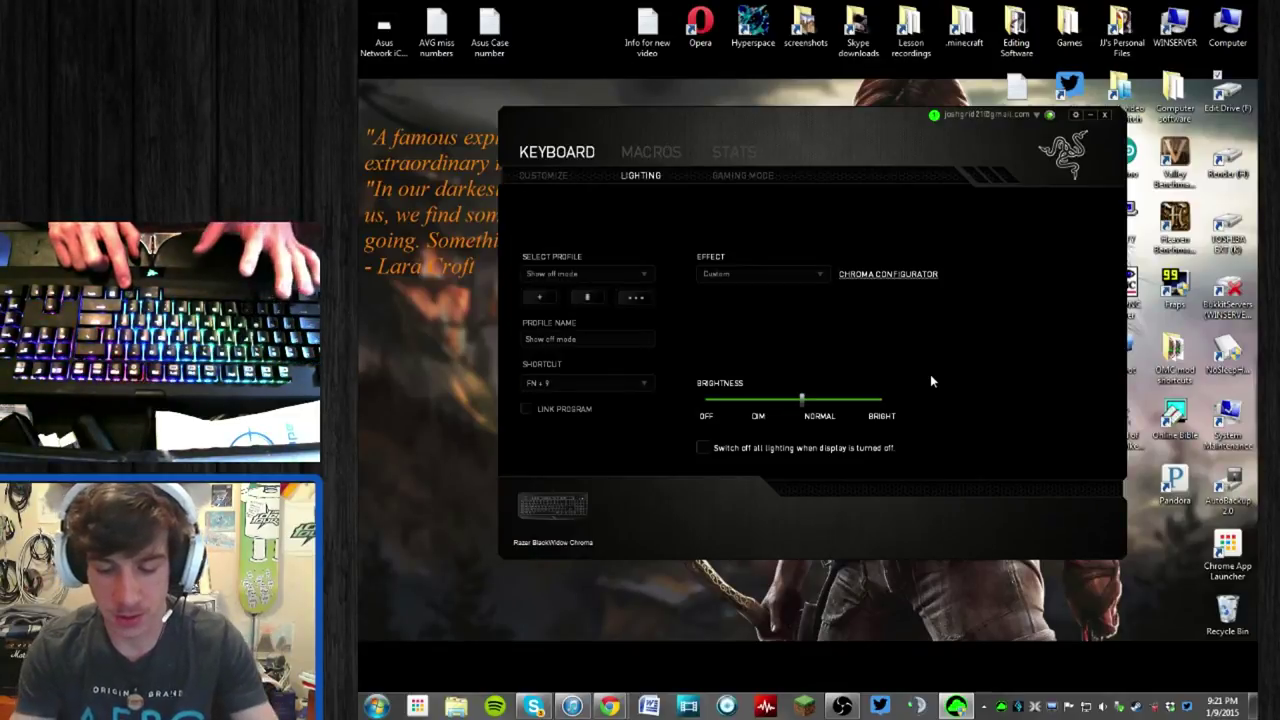
{"action": "left_click", "coordinate": [898, 273]}
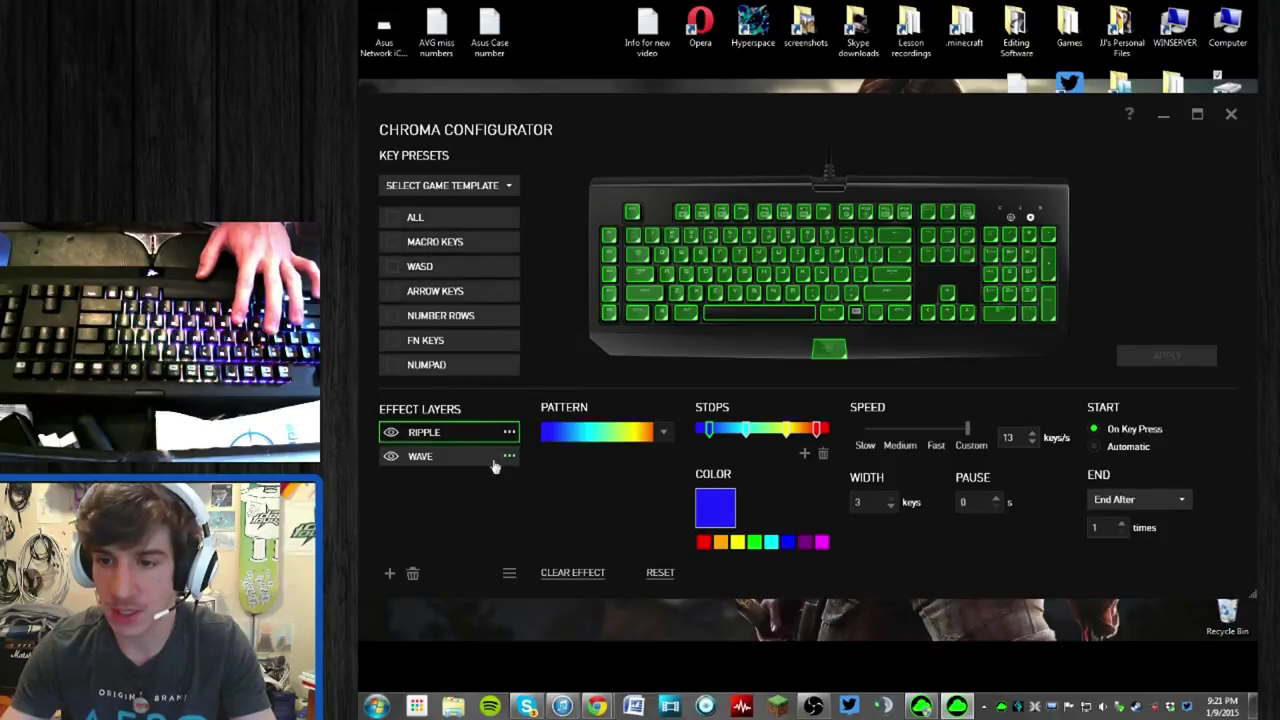
- Examine the all-key settings of the Wave layer and of the Ripple layer in the "Show off mode" profile
{"action": "left_click", "coordinate": [493, 460]}
{"action": "left_click", "coordinate": [428, 217]}
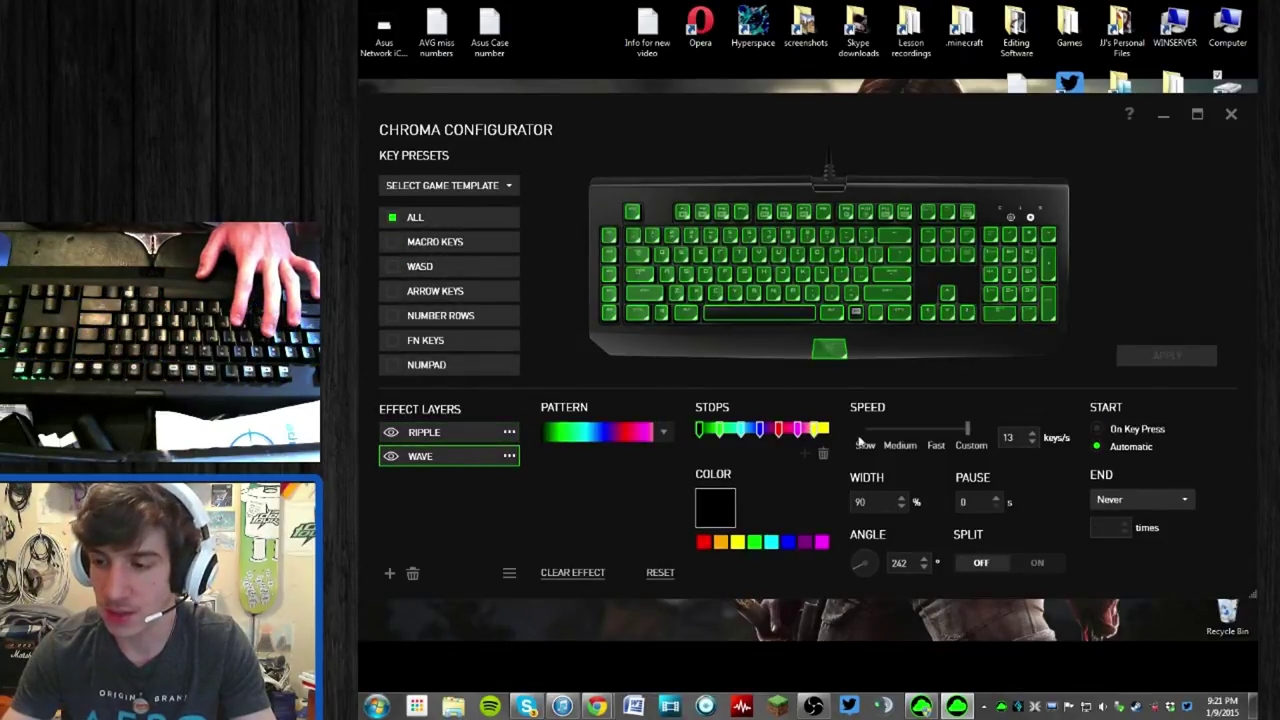
{"action": "left_click", "coordinate": [861, 501]}
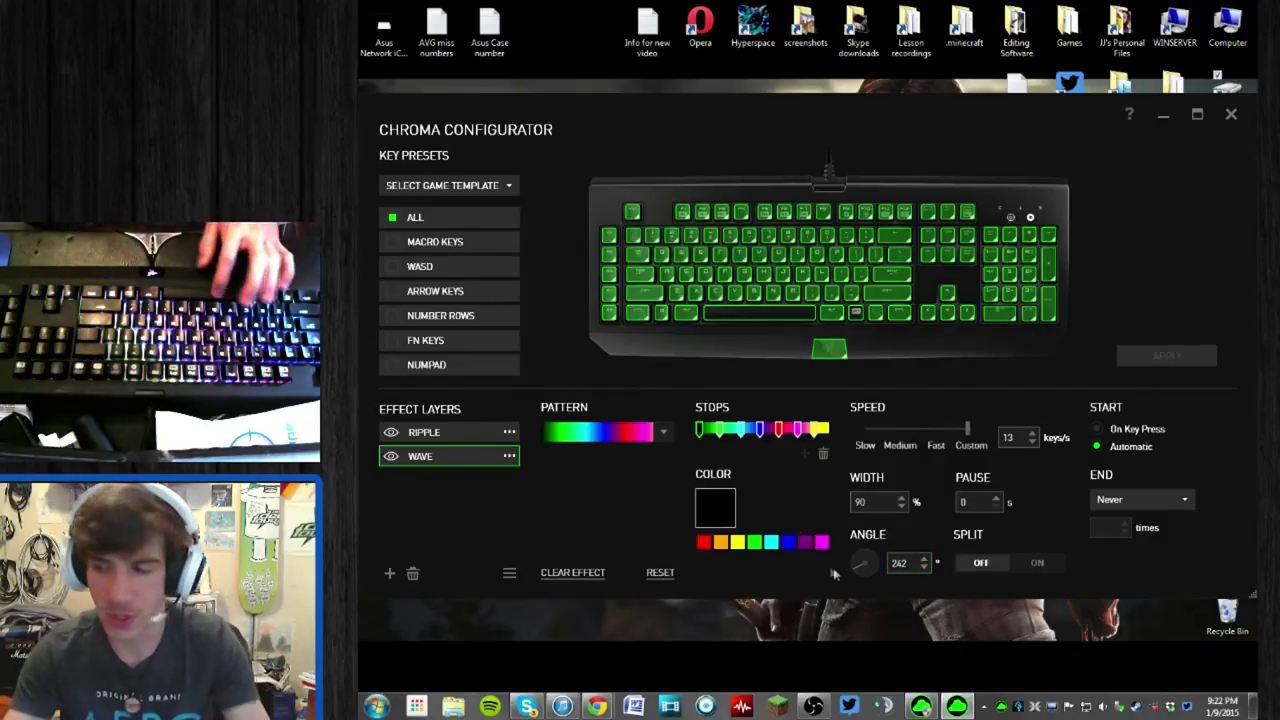
{"action": "left_click", "coordinate": [425, 432]}
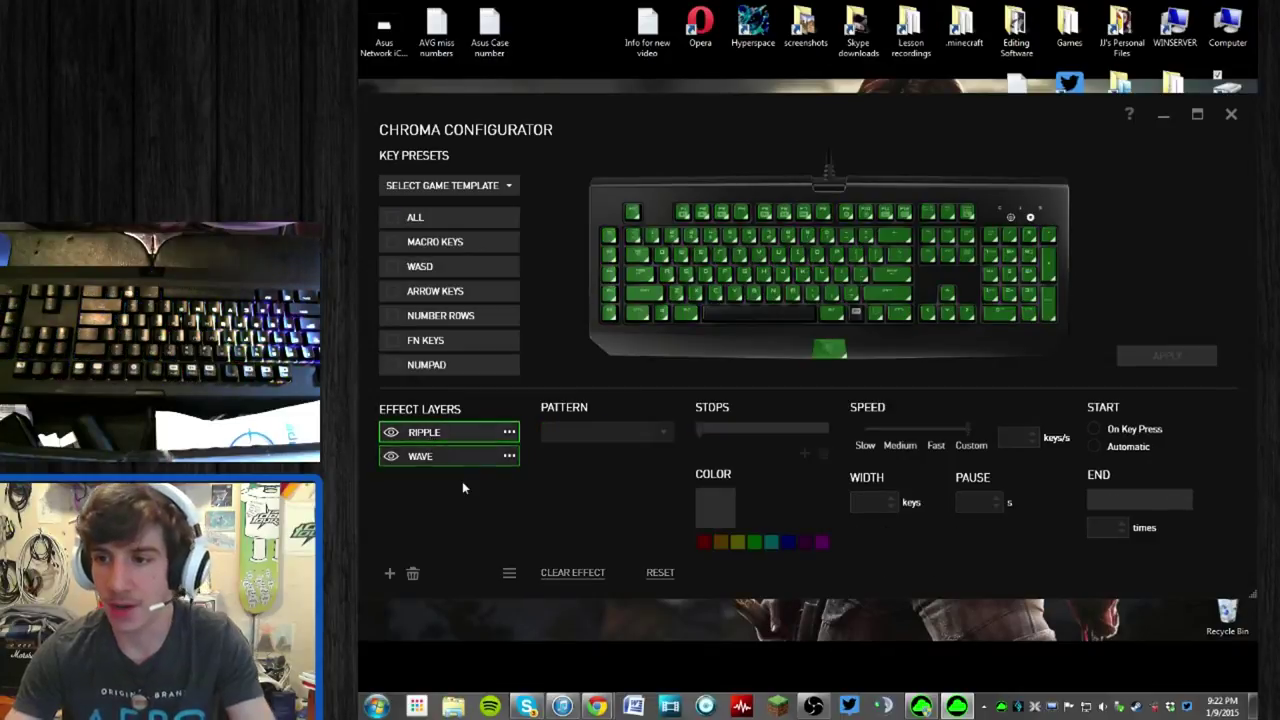
{"action": "left_click", "coordinate": [429, 217]}
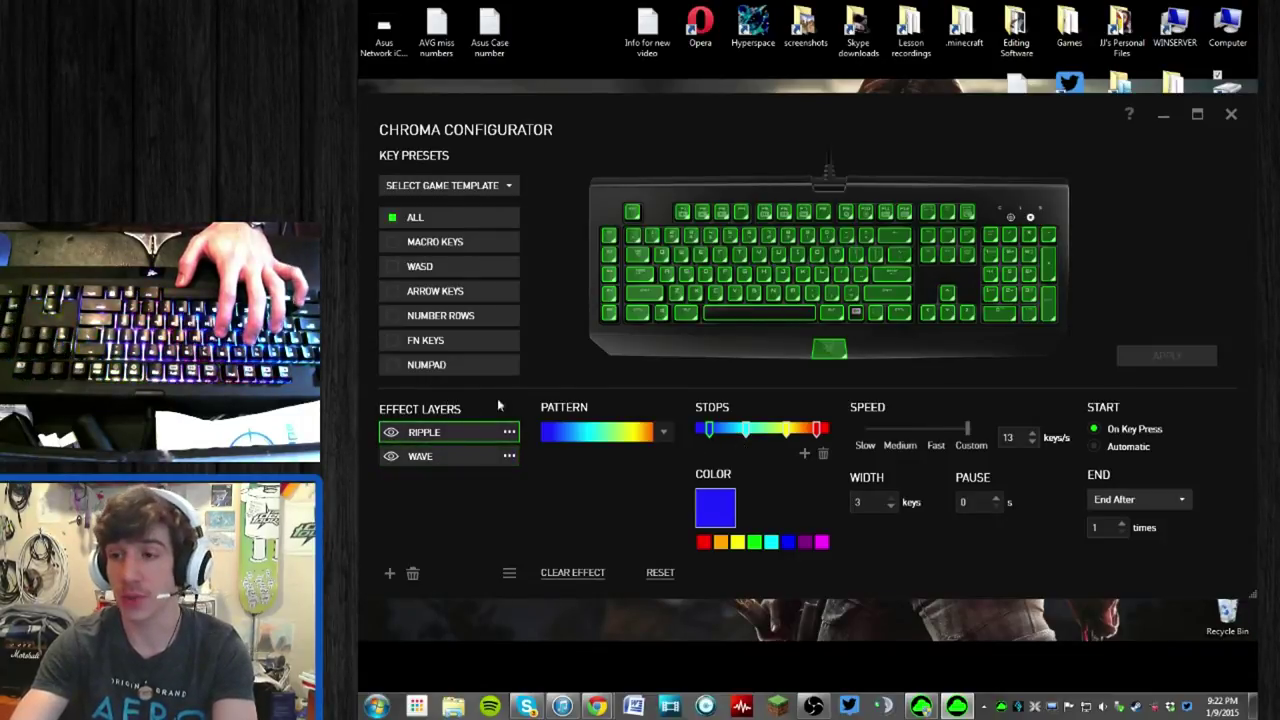
- View the effect types available for a new layer without adding one, and close the configurator
{"action": "left_click", "coordinate": [389, 572]}
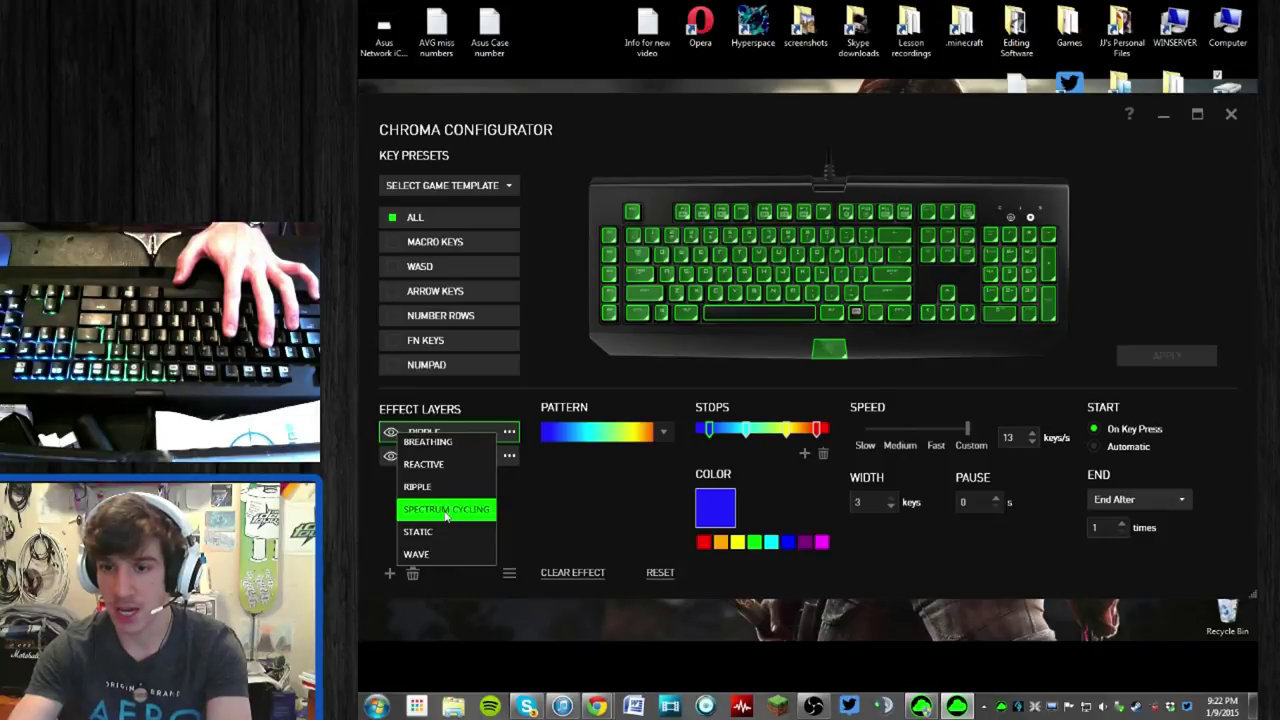
{"action": "left_click", "coordinate": [612, 505]}
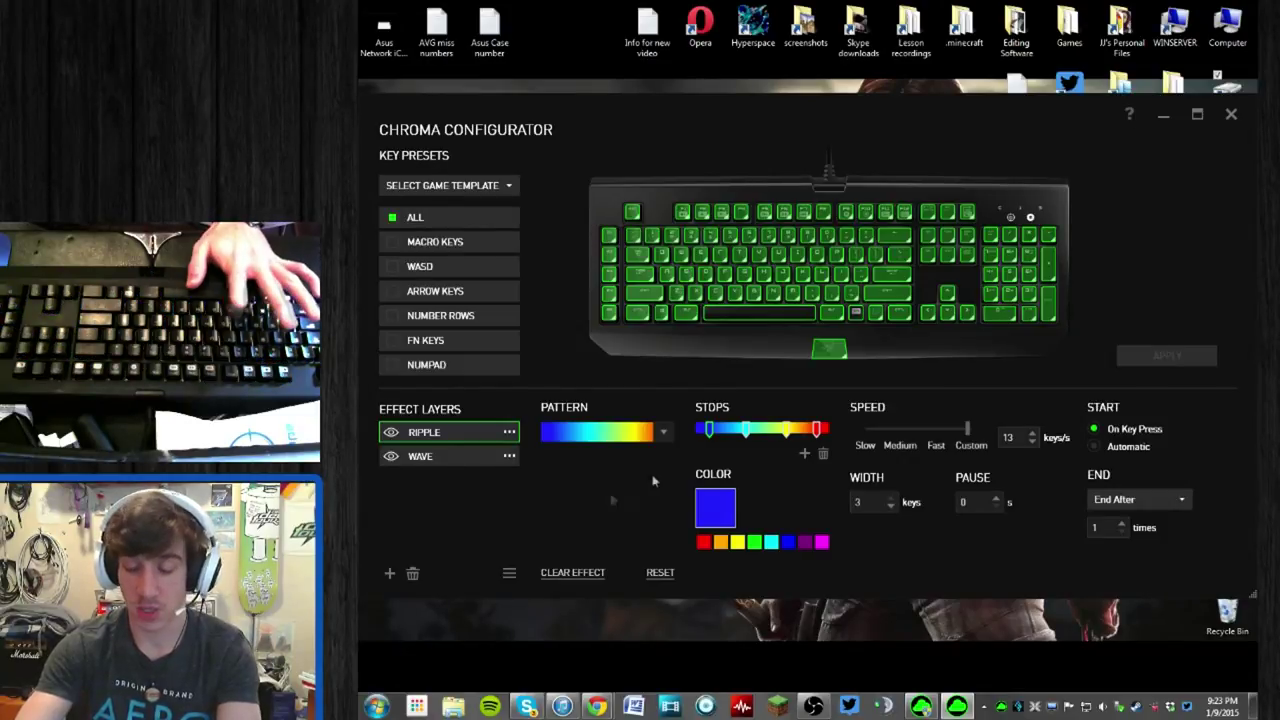
{"action": "left_click", "coordinate": [1231, 116]}
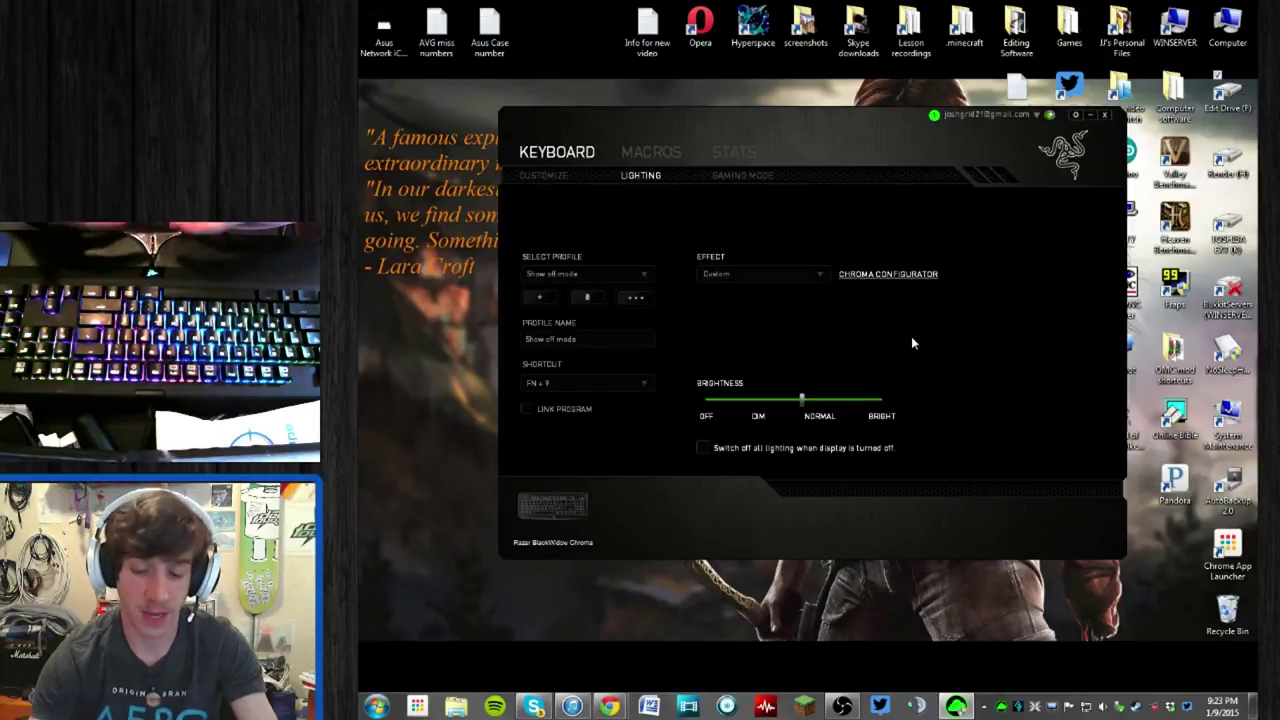
- Switch the keyboard's lighting profile to "Show off 2"
{"action": "right_click", "coordinate": [1002, 708]}
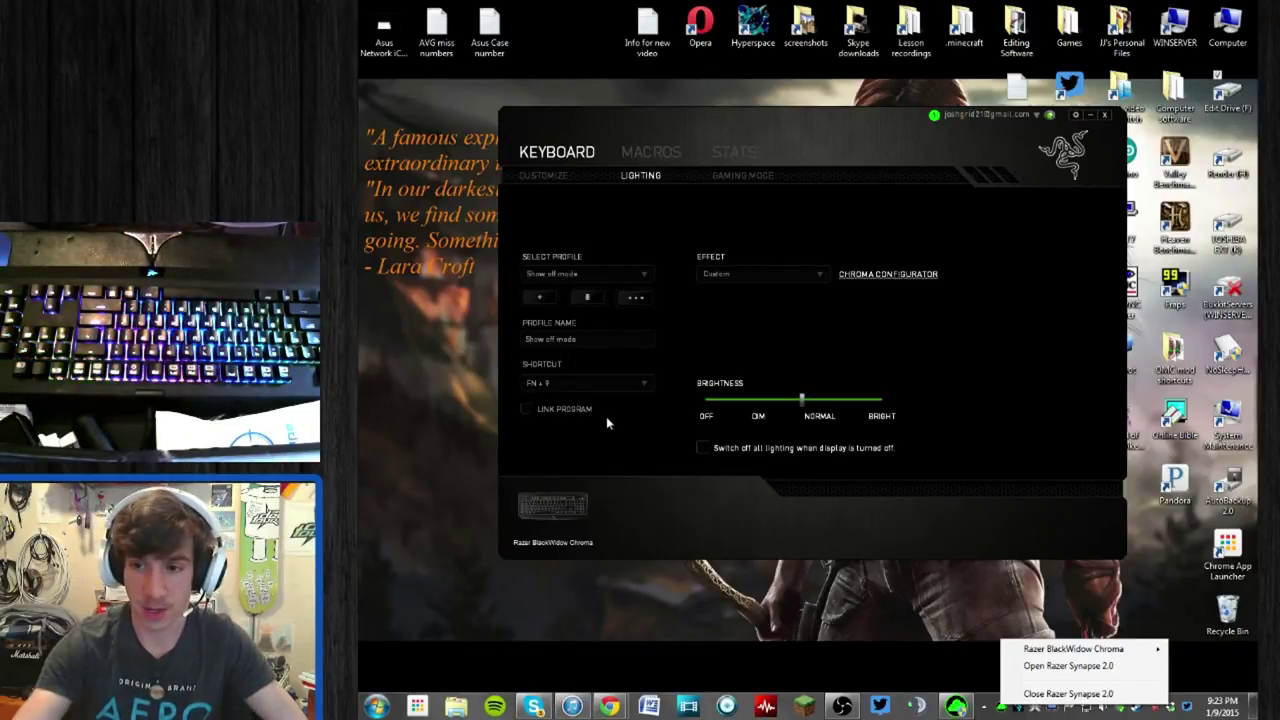
{"action": "left_click", "coordinate": [657, 397]}
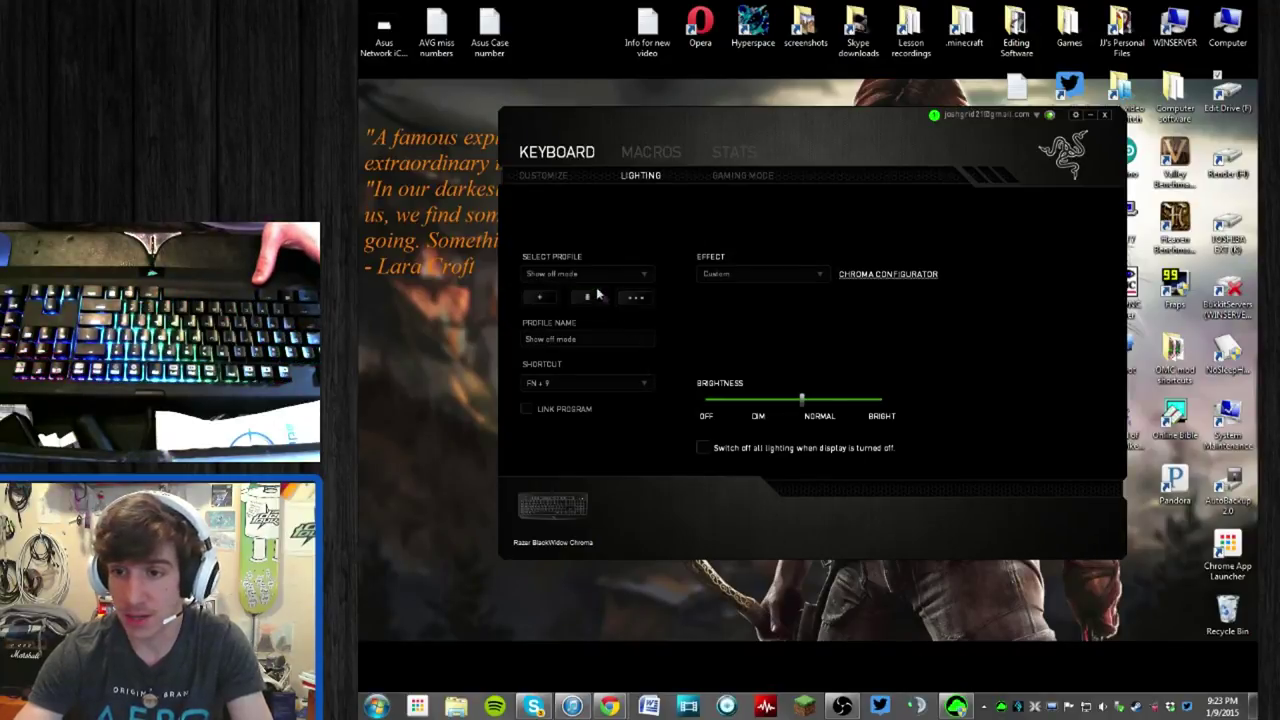
{"action": "left_click", "coordinate": [649, 272]}
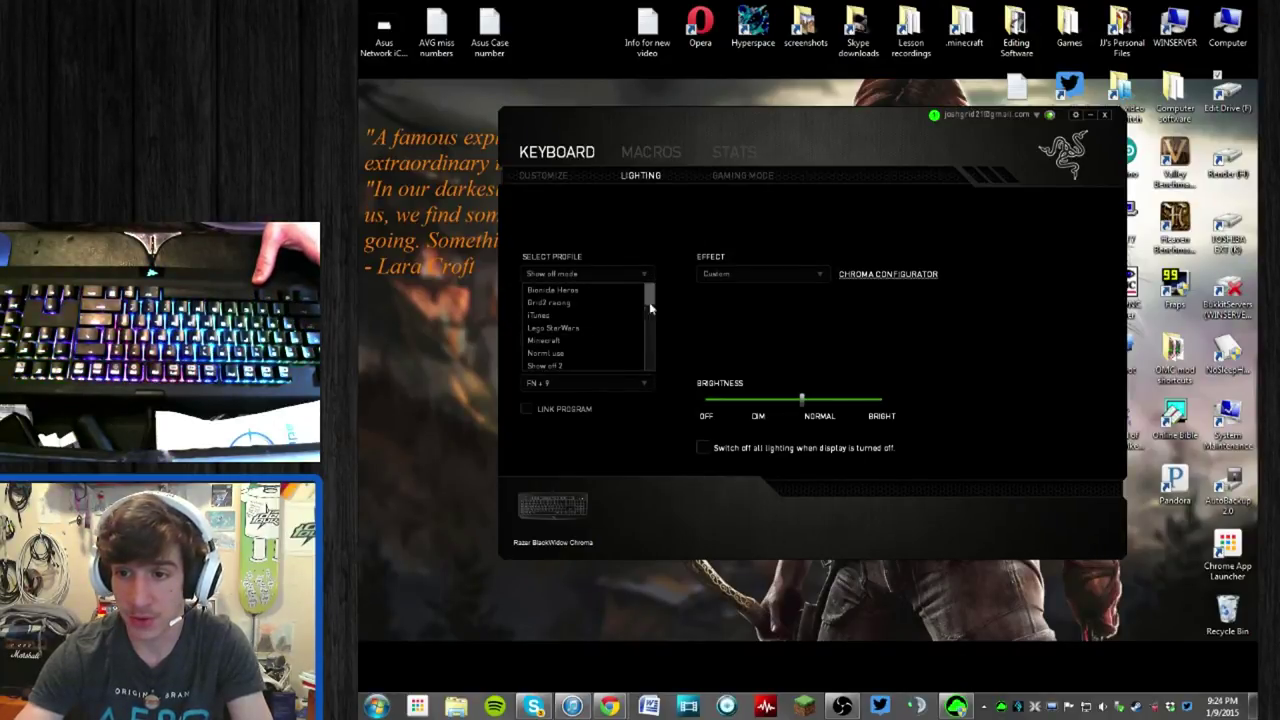
{"action": "left_click", "coordinate": [562, 366]}
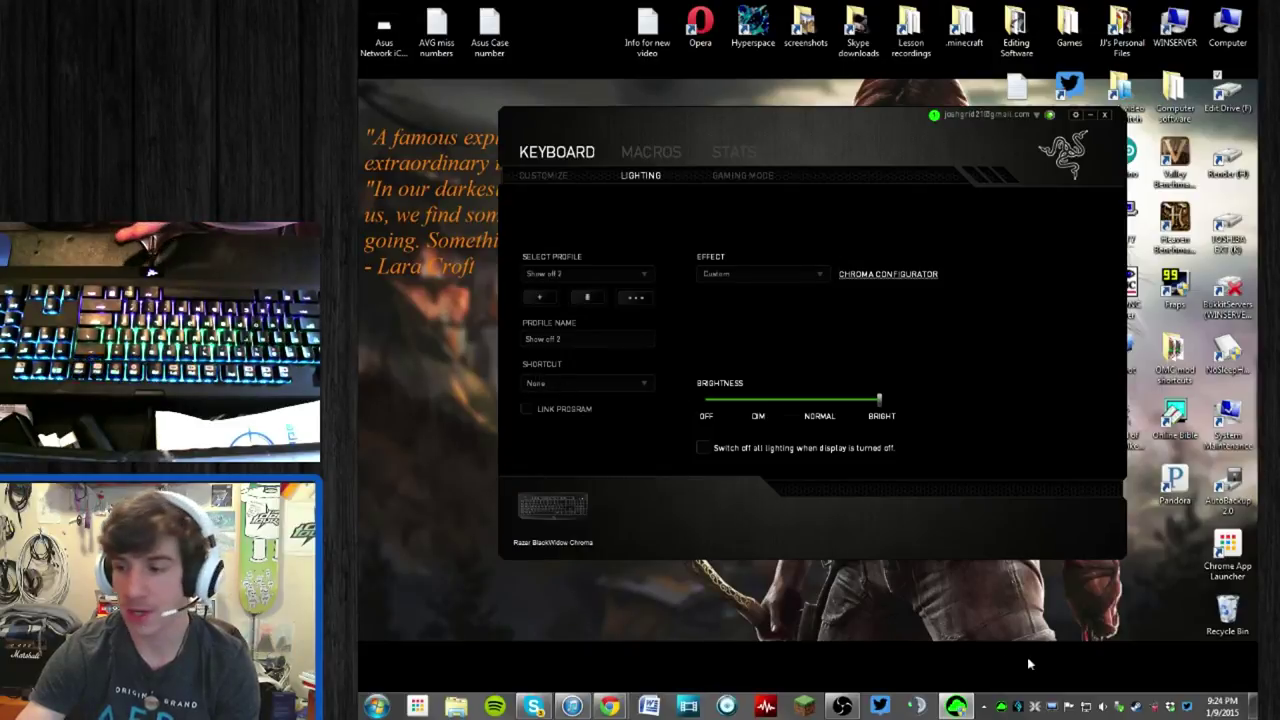
- View the Razer BlackWidow Chroma profiles offered by Razer Synapse in the system tray, and dismiss the list without choosing one
{"action": "right_click", "coordinate": [1001, 707]}
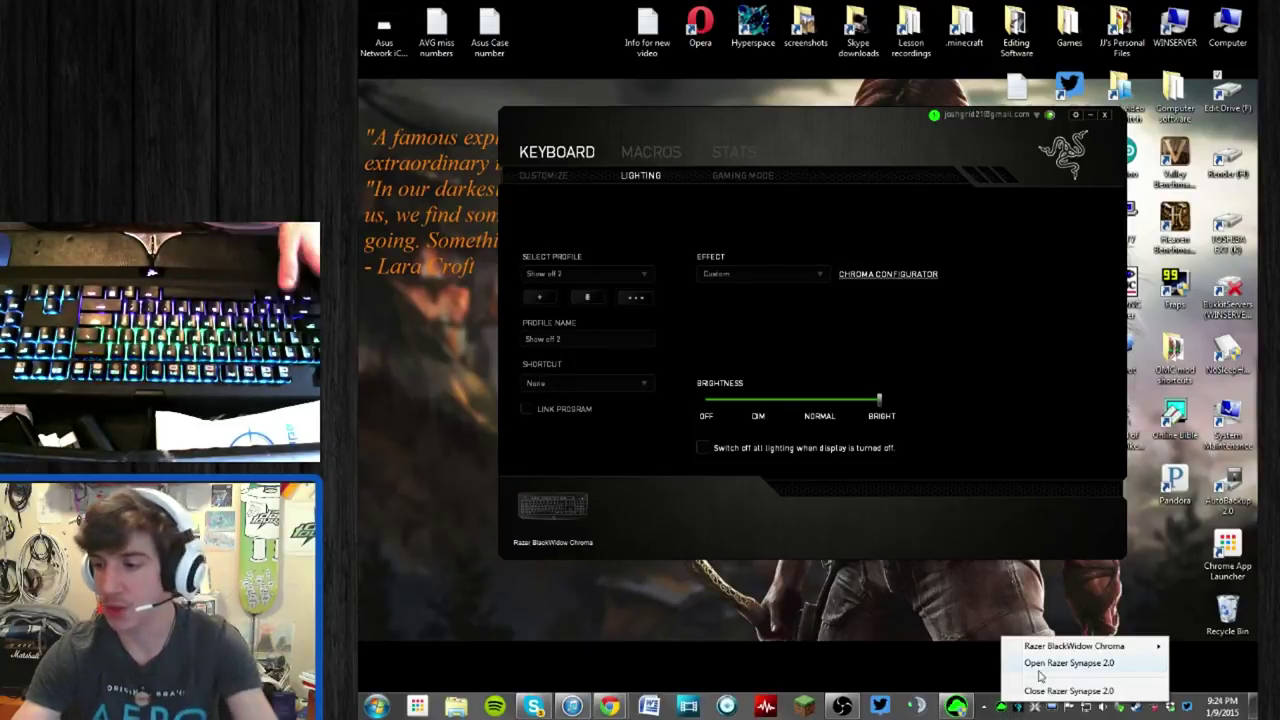
{"action": "mouse_move", "coordinate": [1057, 656]}
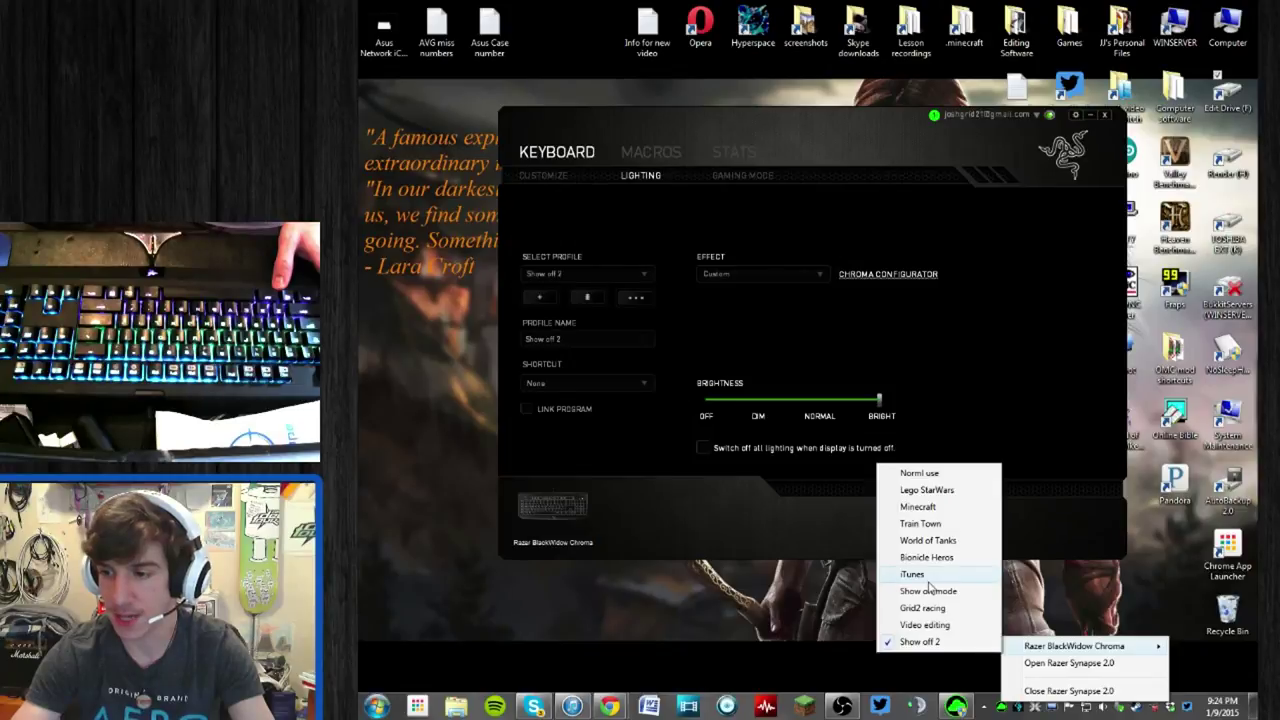
{"action": "left_click", "coordinate": [741, 497]}
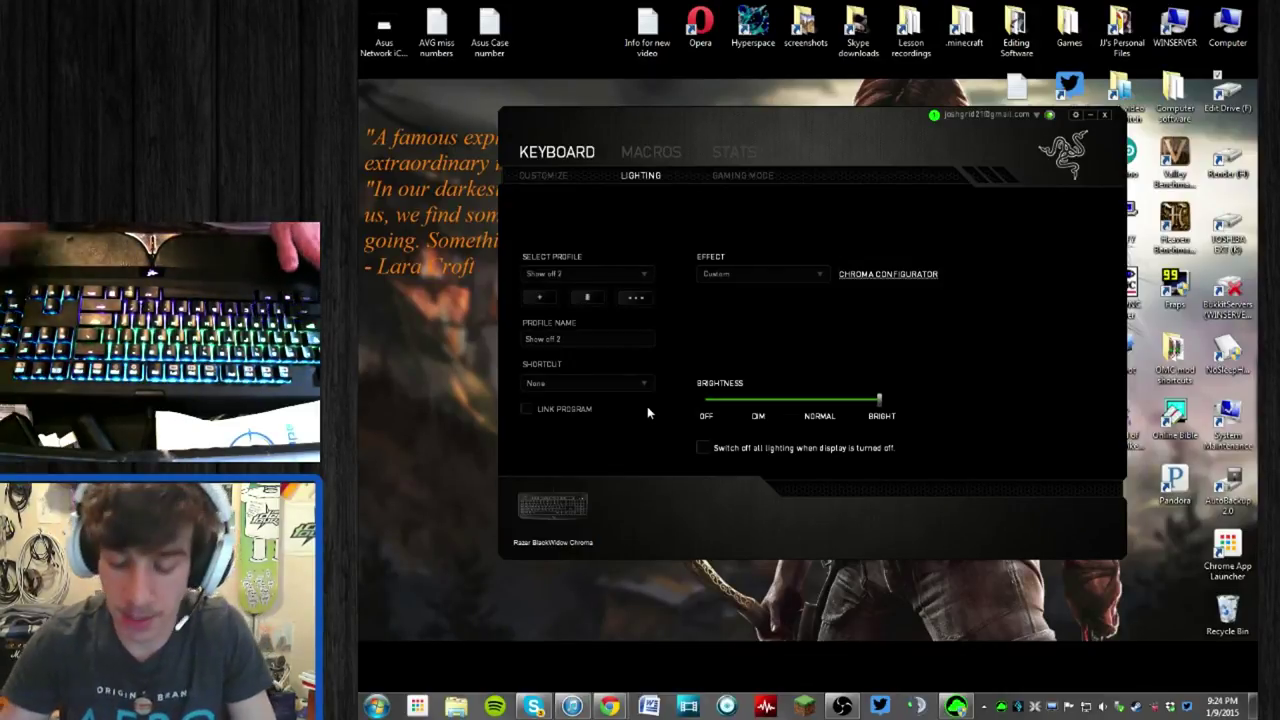
- Switch to the "Norml use" profile and open its Chroma Configurator
{"action": "key", "text": "1"}
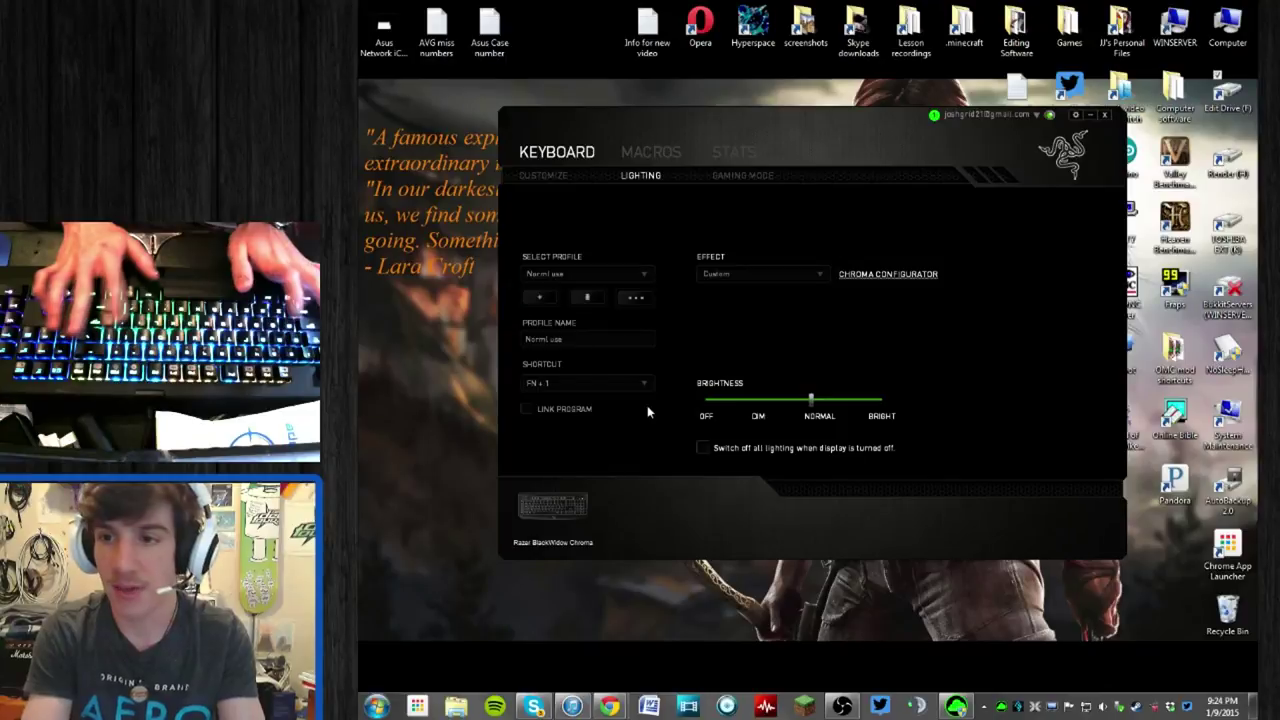
{"action": "left_click", "coordinate": [909, 274]}
- Examine the key colors and assigned keys of the two Static layers in the "Norml use" profile
{"action": "left_click", "coordinate": [449, 457]}
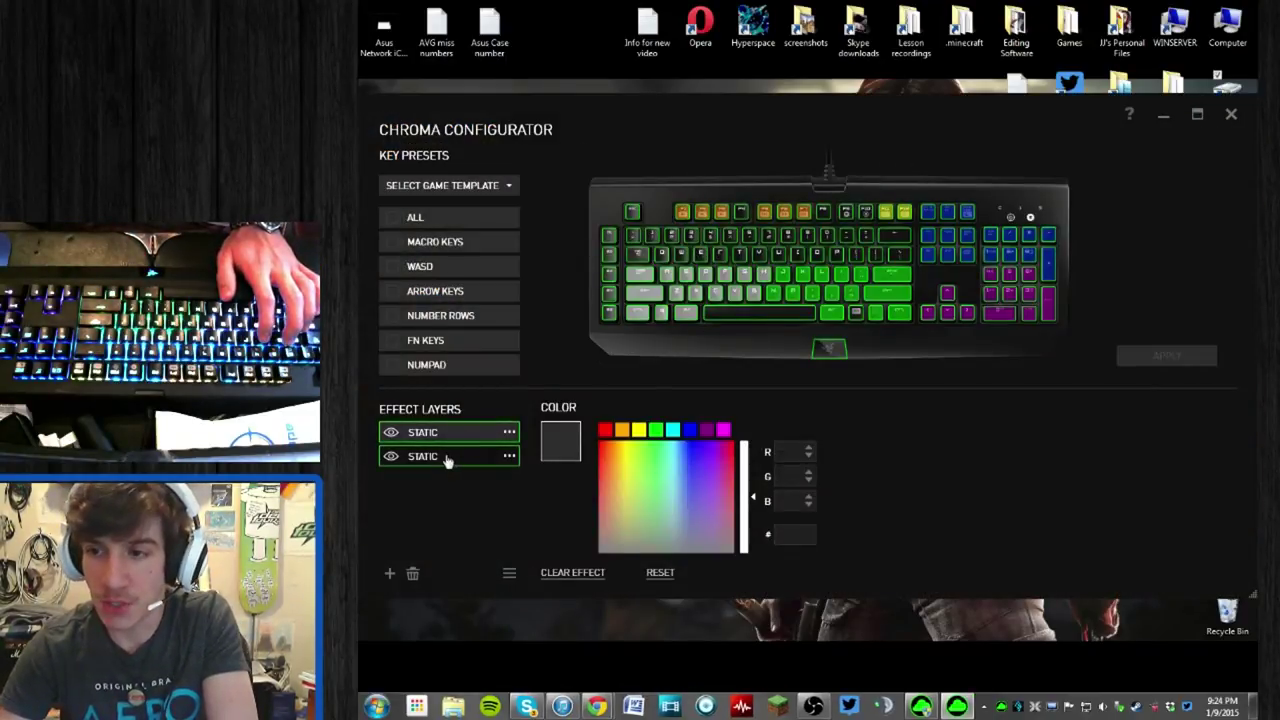
{"action": "left_click", "coordinate": [443, 438]}
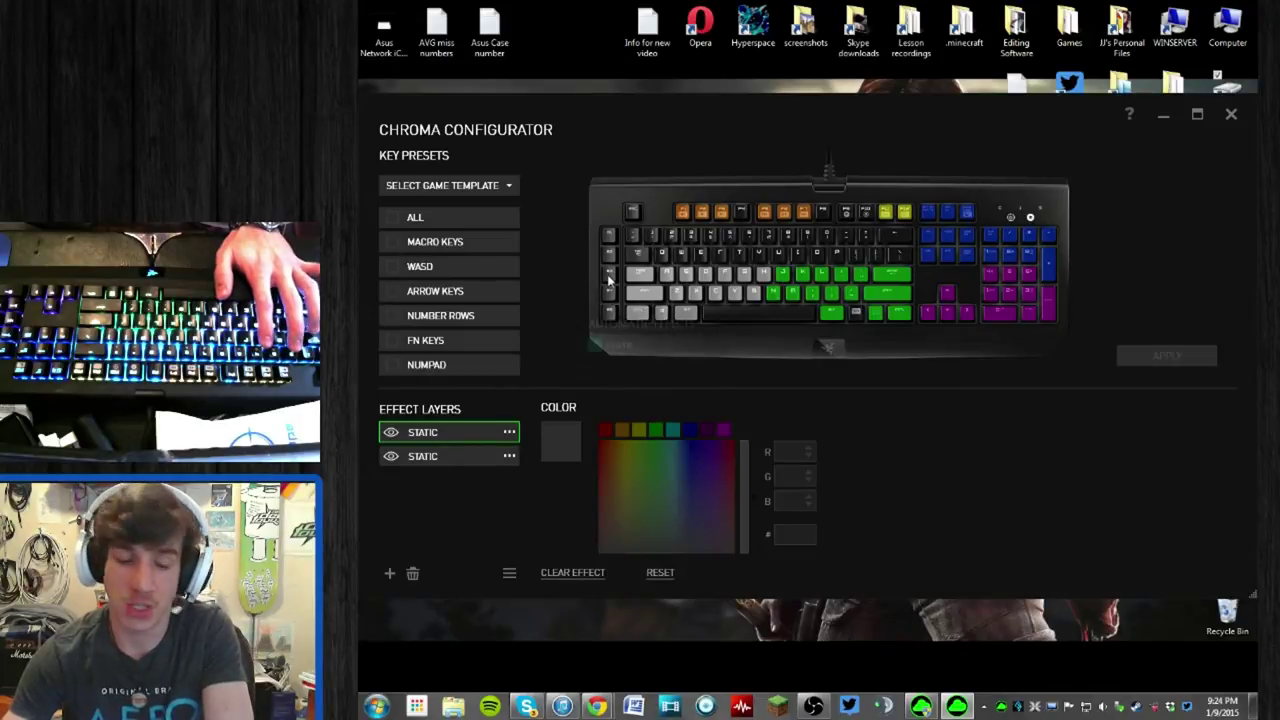
{"action": "left_click", "coordinate": [440, 458]}
{"action": "left_click", "coordinate": [449, 434]}
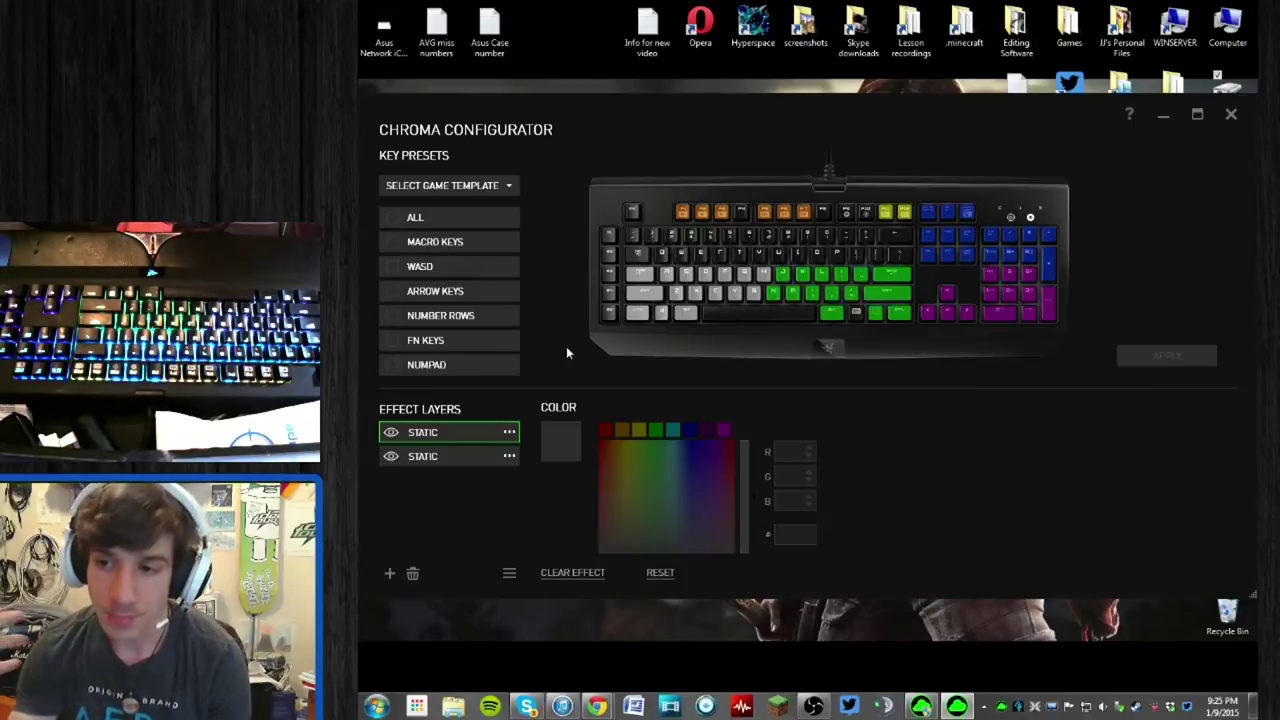
{"action": "left_click", "coordinate": [428, 456]}
{"action": "left_click", "coordinate": [434, 436]}
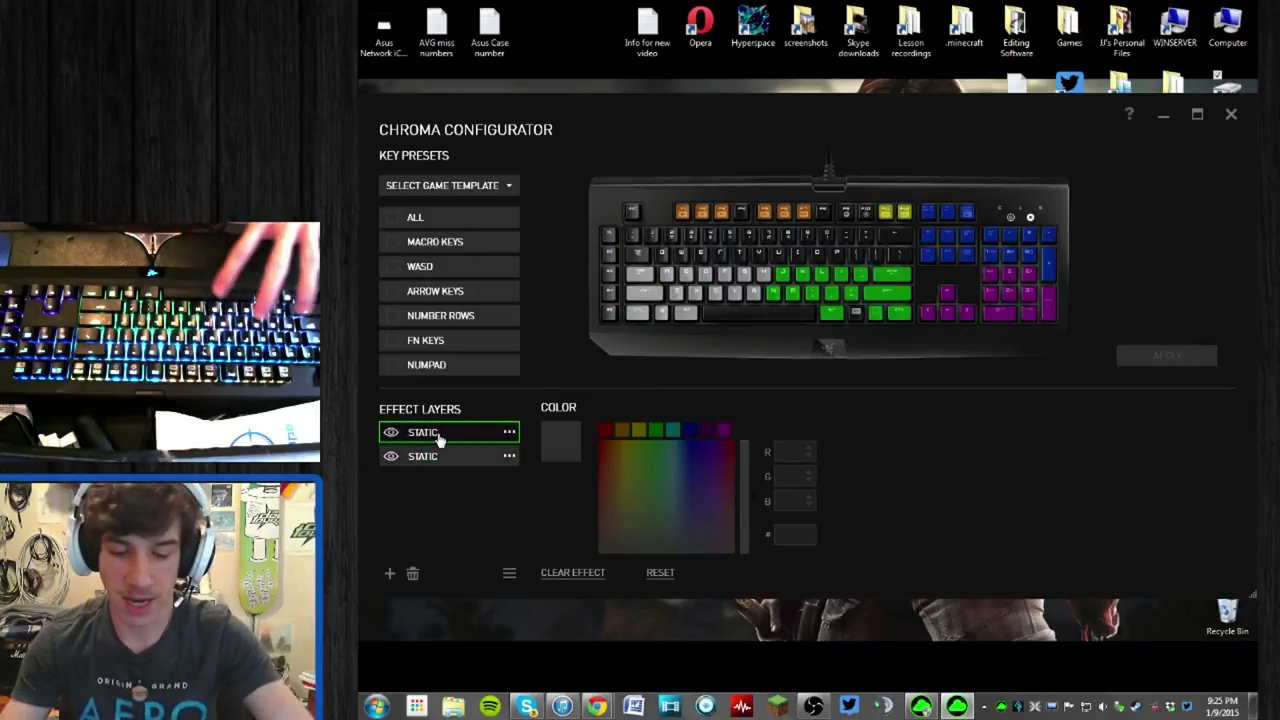
{"action": "left_click", "coordinate": [441, 458], "text": "ctrl"}
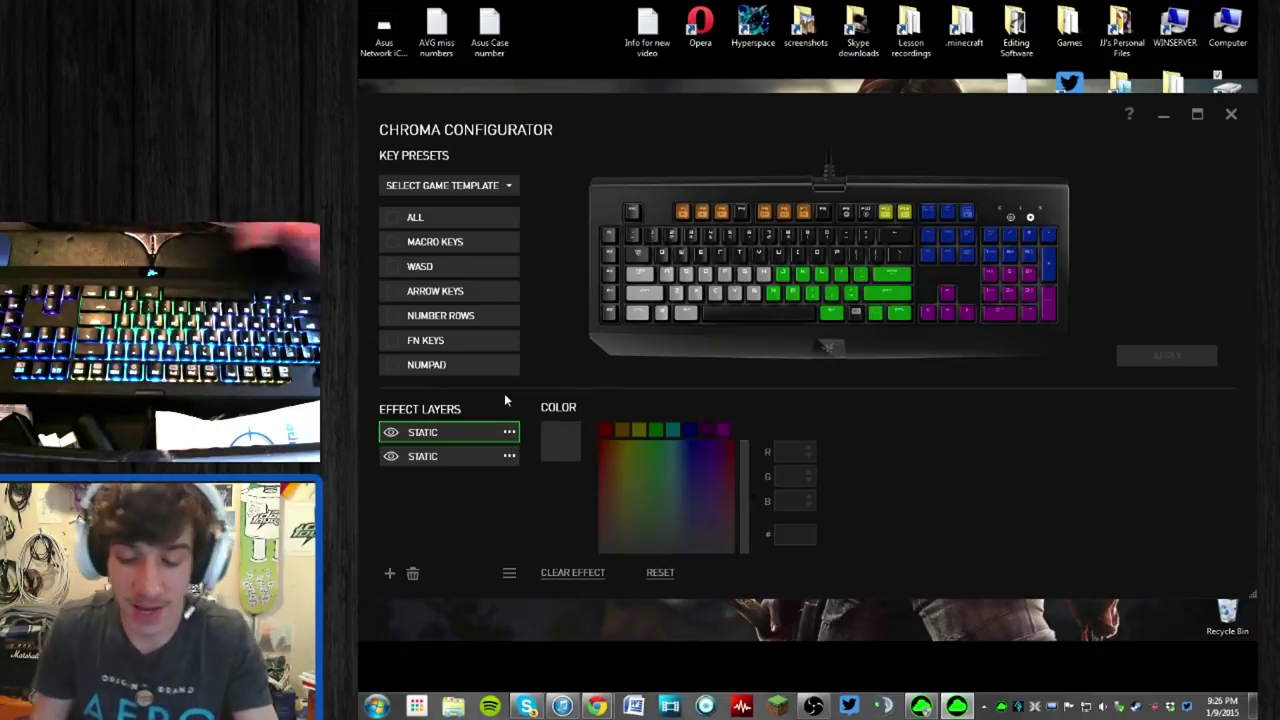
- Close the Chroma Configurator and switch the keyboard to the "Show off mode" profile
{"action": "left_click", "coordinate": [609, 311]}
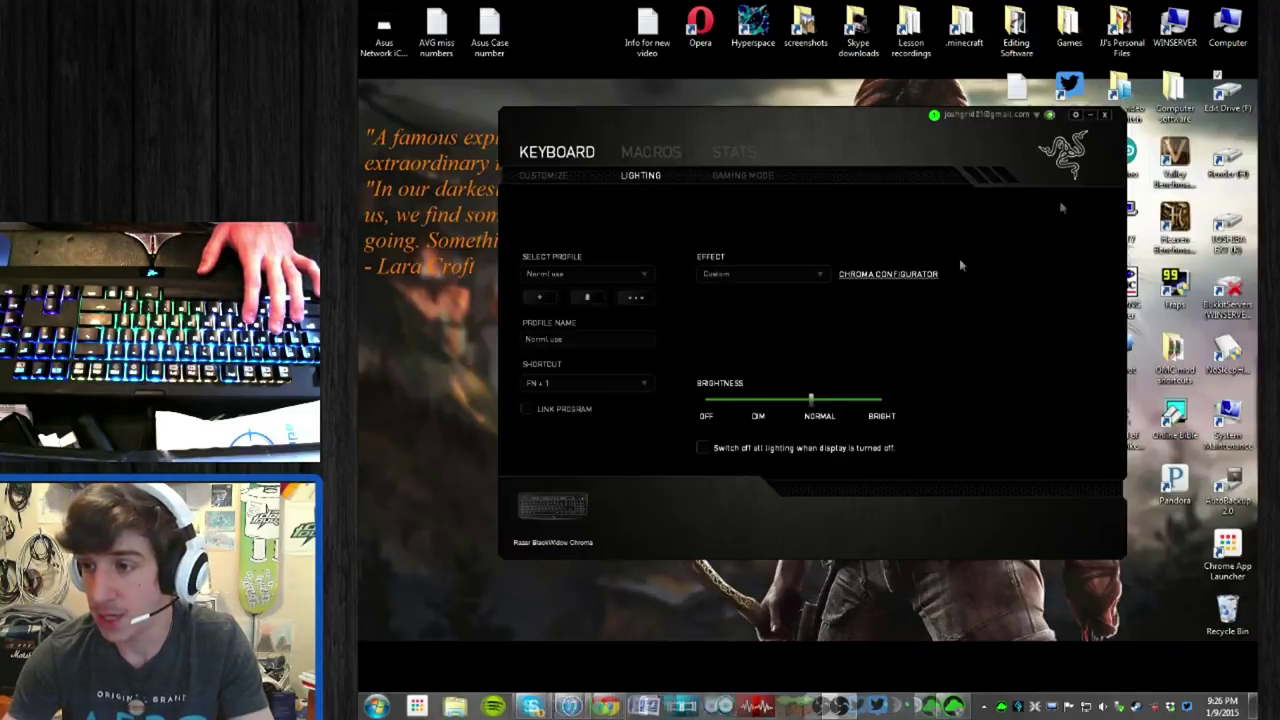
{"action": "left_click", "coordinate": [1231, 116]}
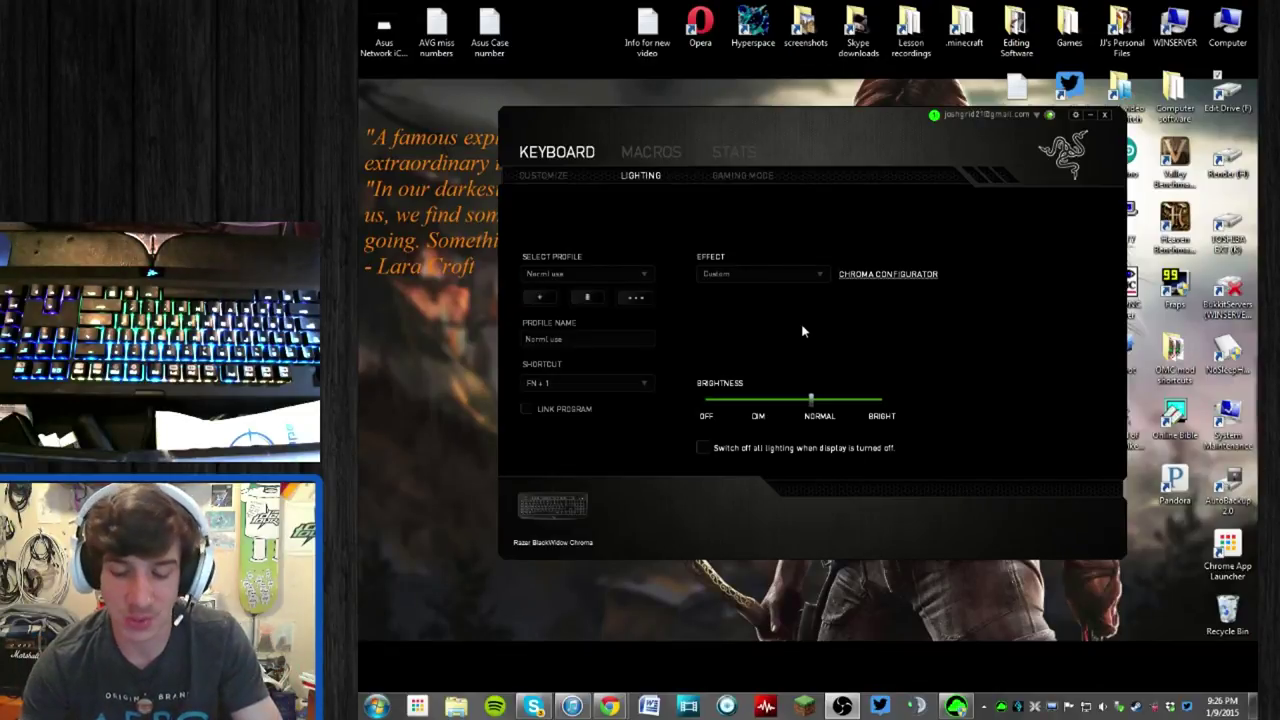
{"action": "key", "text": "9"}
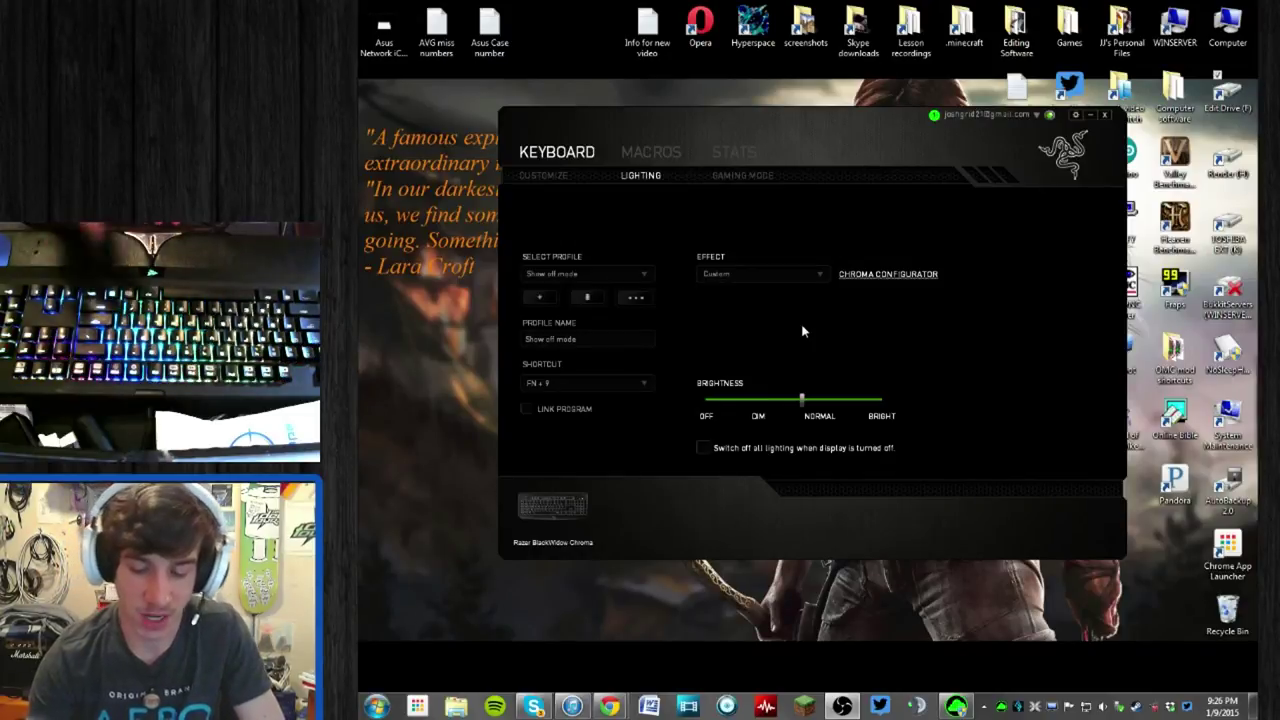
- Switch the keyboard's lighting profile to "Show off 2"
{"action": "right_click", "coordinate": [1016, 706]}
{"action": "left_click", "coordinate": [1006, 646]}
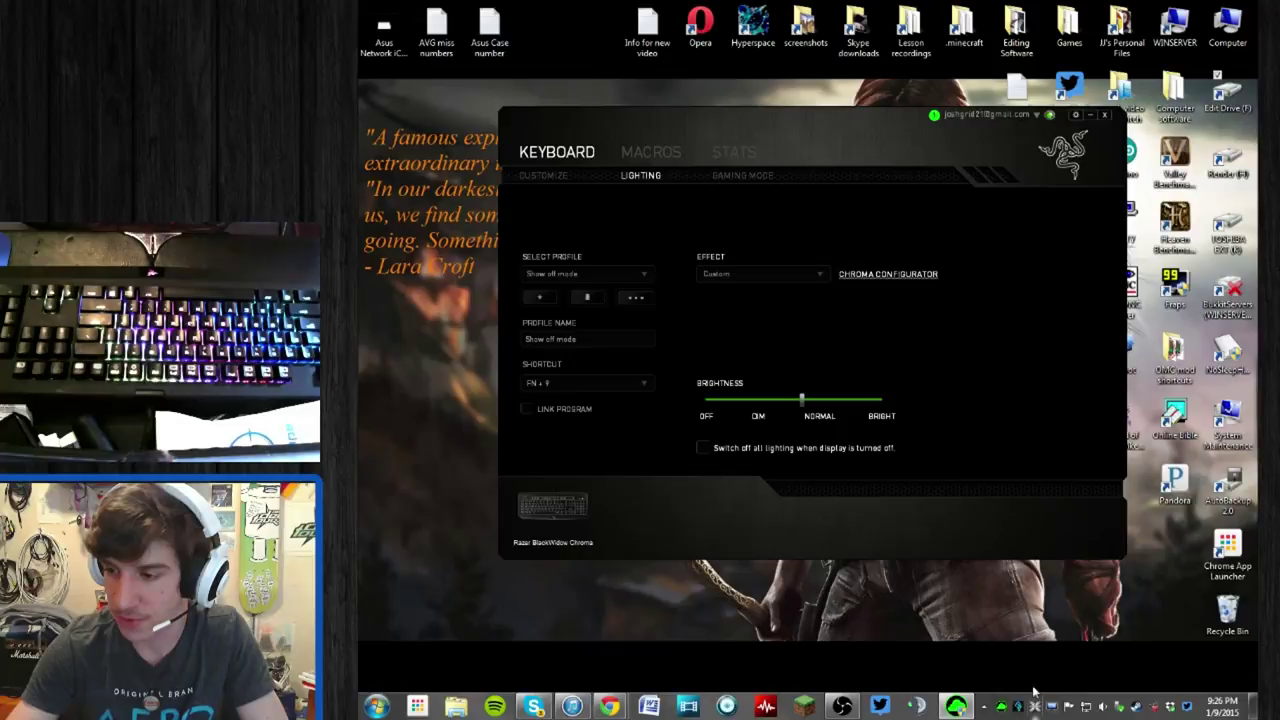
{"action": "right_click", "coordinate": [1002, 706]}
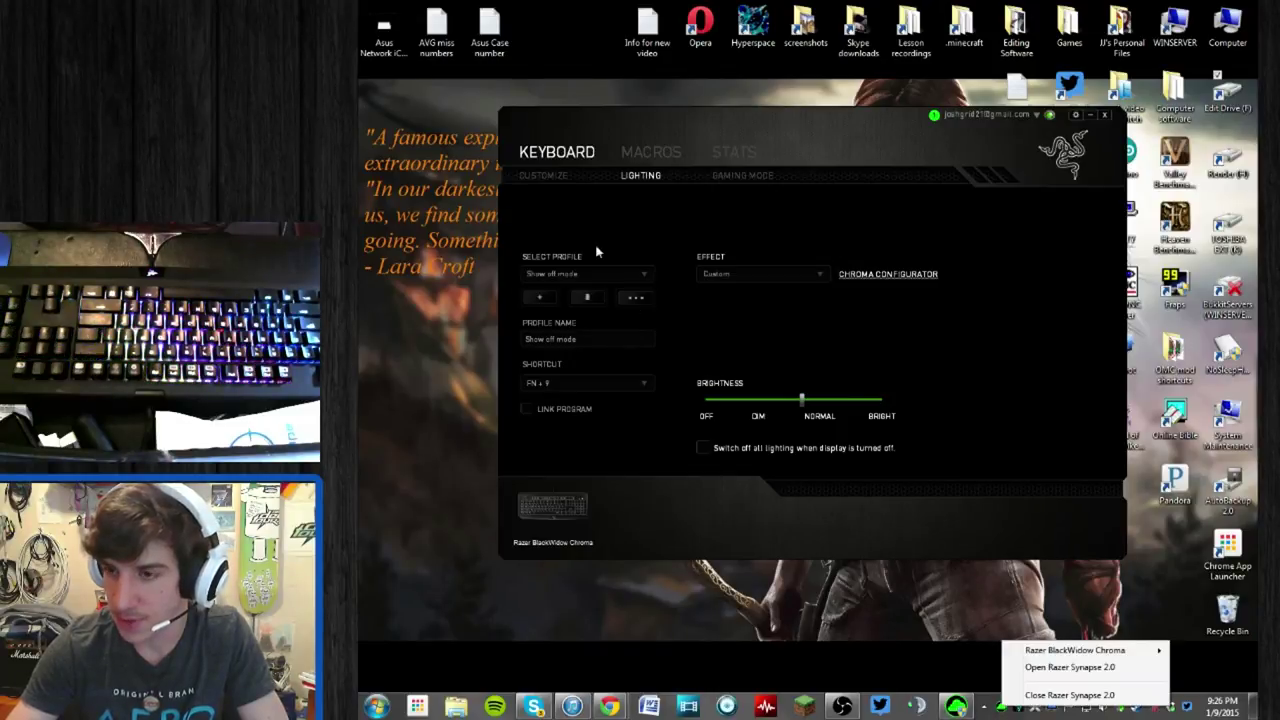
{"action": "left_click", "coordinate": [643, 274]}
{"action": "left_click", "coordinate": [643, 274]}
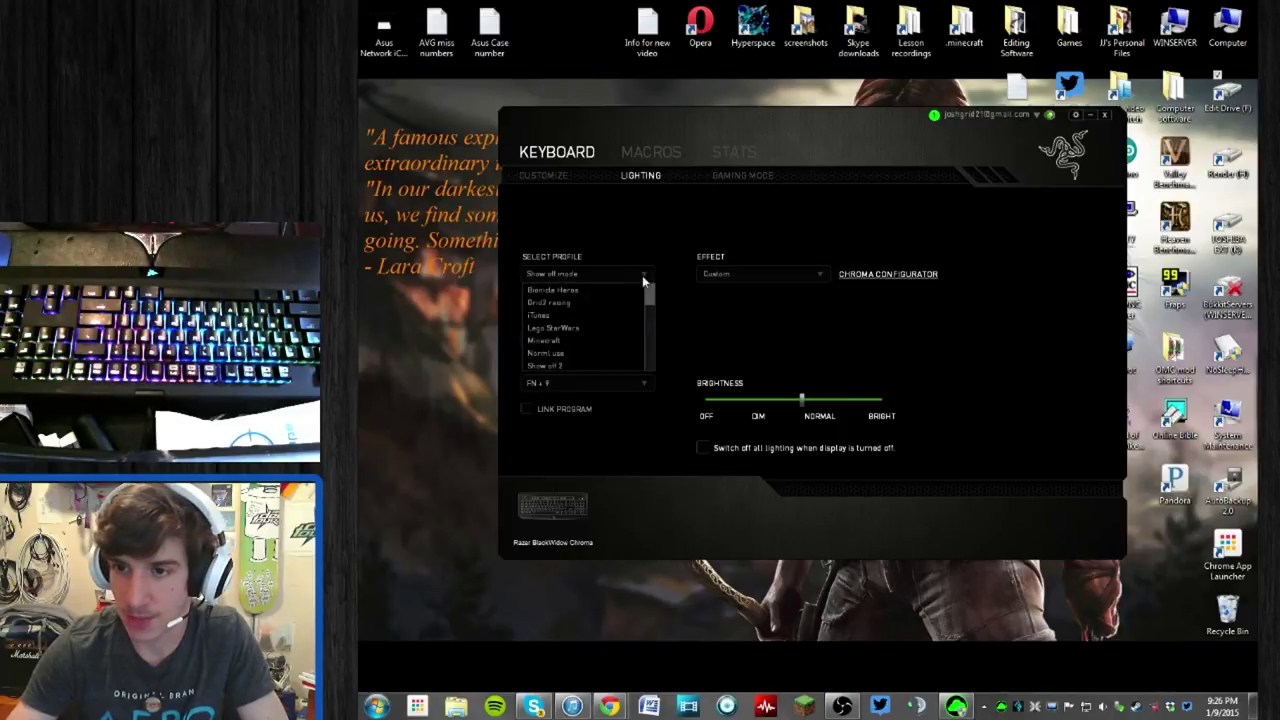
{"action": "left_click", "coordinate": [589, 367]}
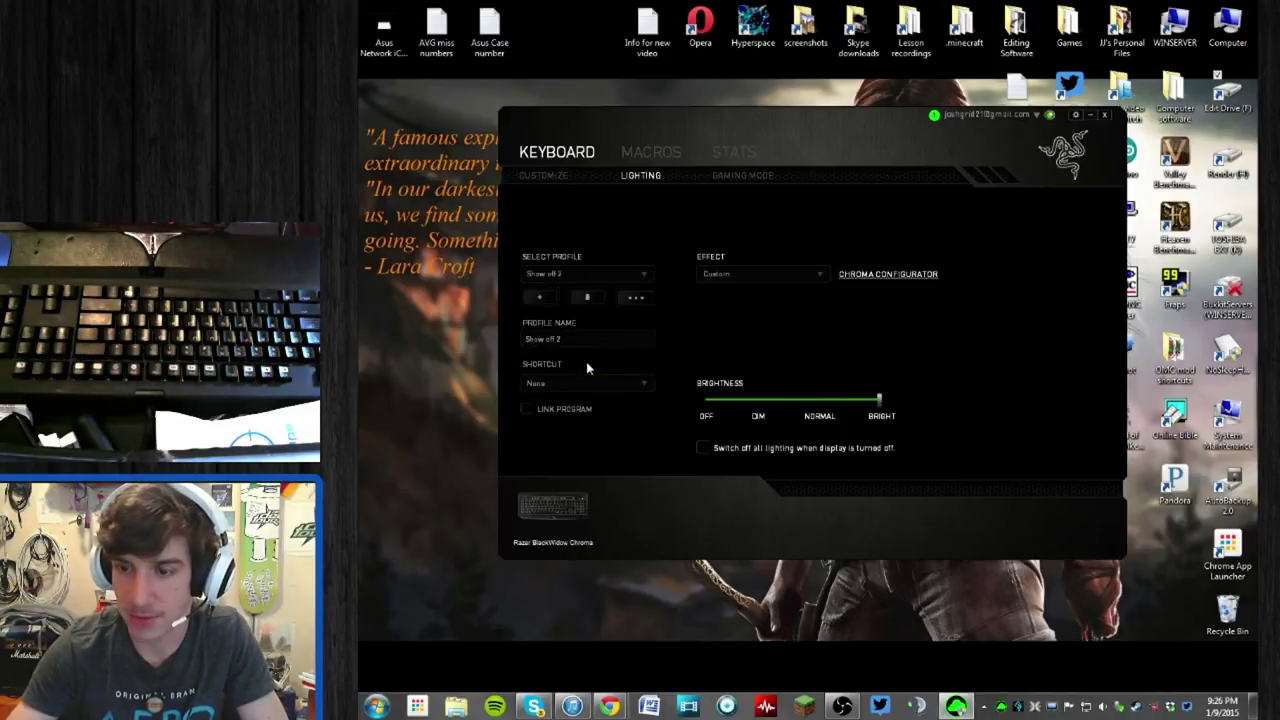
- Switch the keyboard's lighting profile to "Grid2 racing"
{"action": "left_click", "coordinate": [643, 274]}
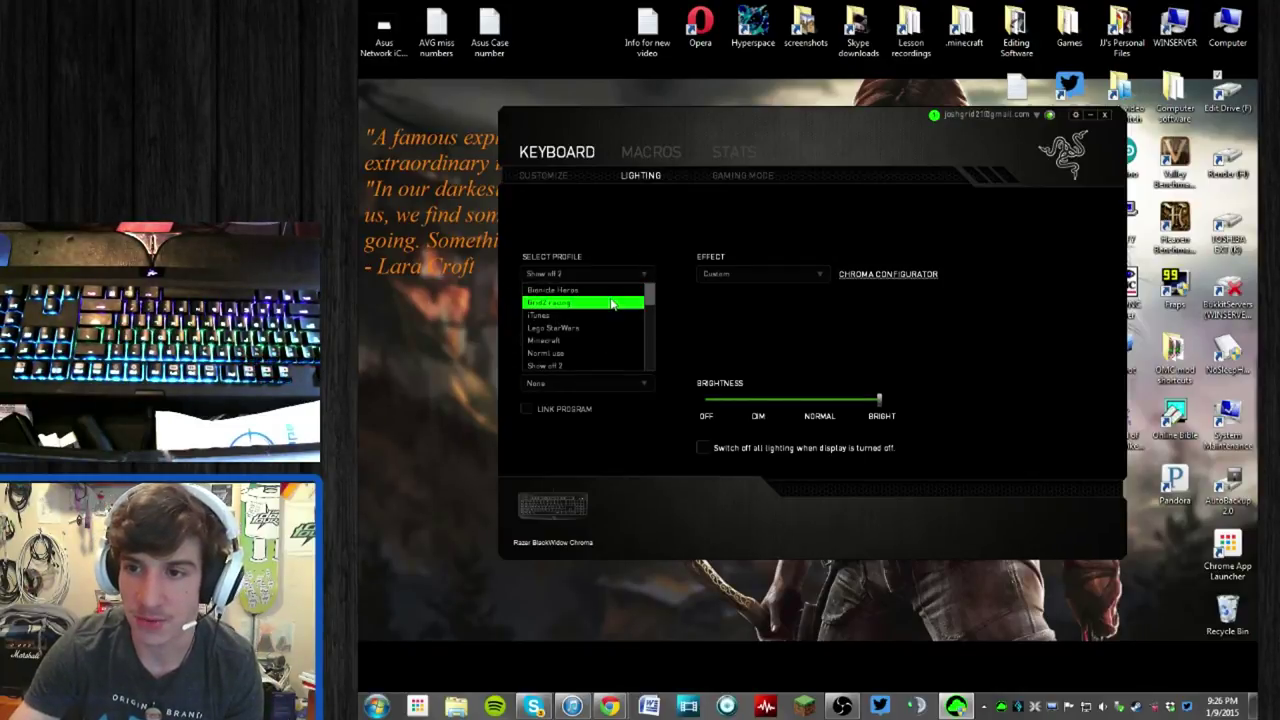
{"action": "left_click", "coordinate": [613, 303]}
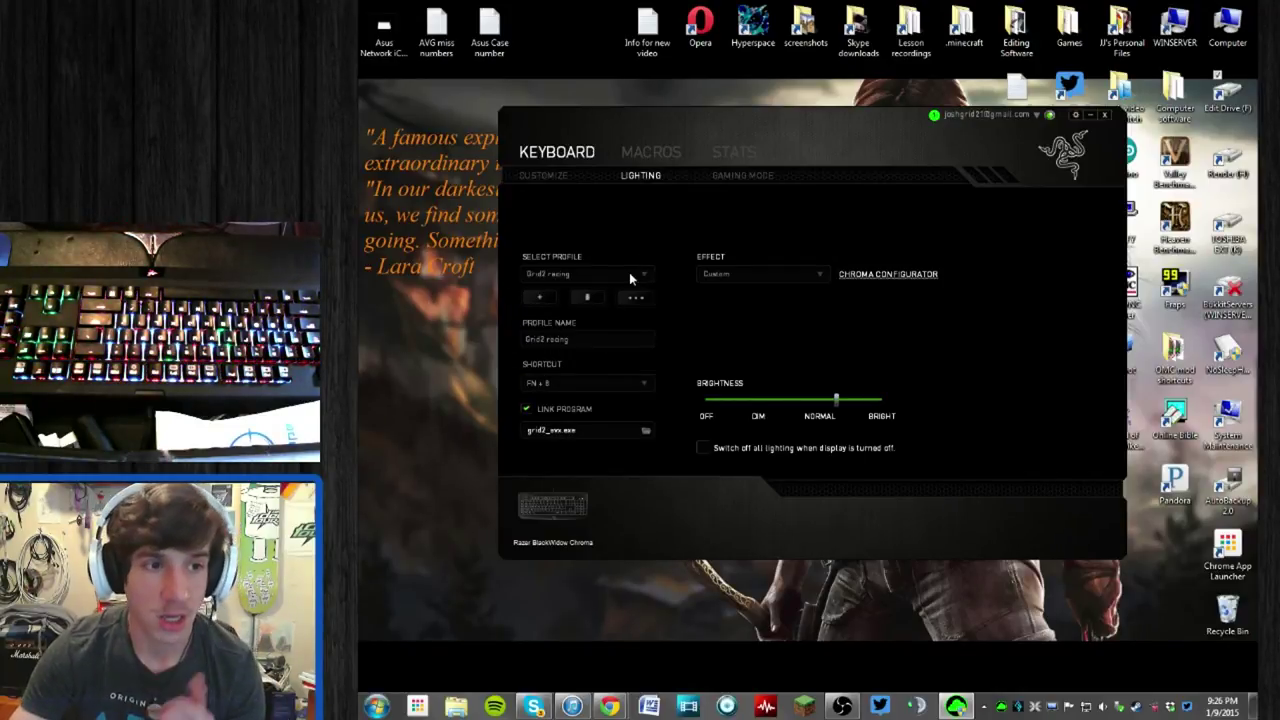
- Look through the list of saved profiles without choosing one, and switch the keyboard back to the "Norml use" profile
{"action": "left_click", "coordinate": [643, 274]}
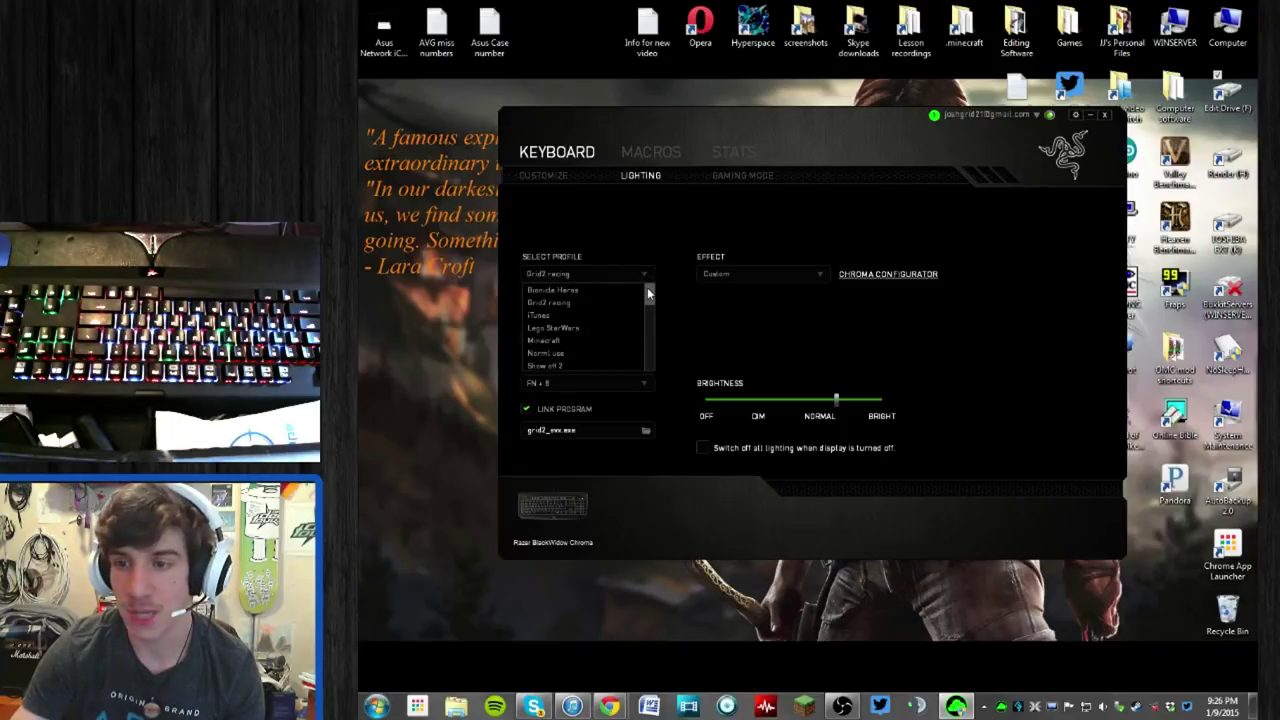
{"action": "left_click_drag", "start_coordinate": [648, 340], "coordinate": [651, 355]}
{"action": "left_click", "coordinate": [704, 350]}
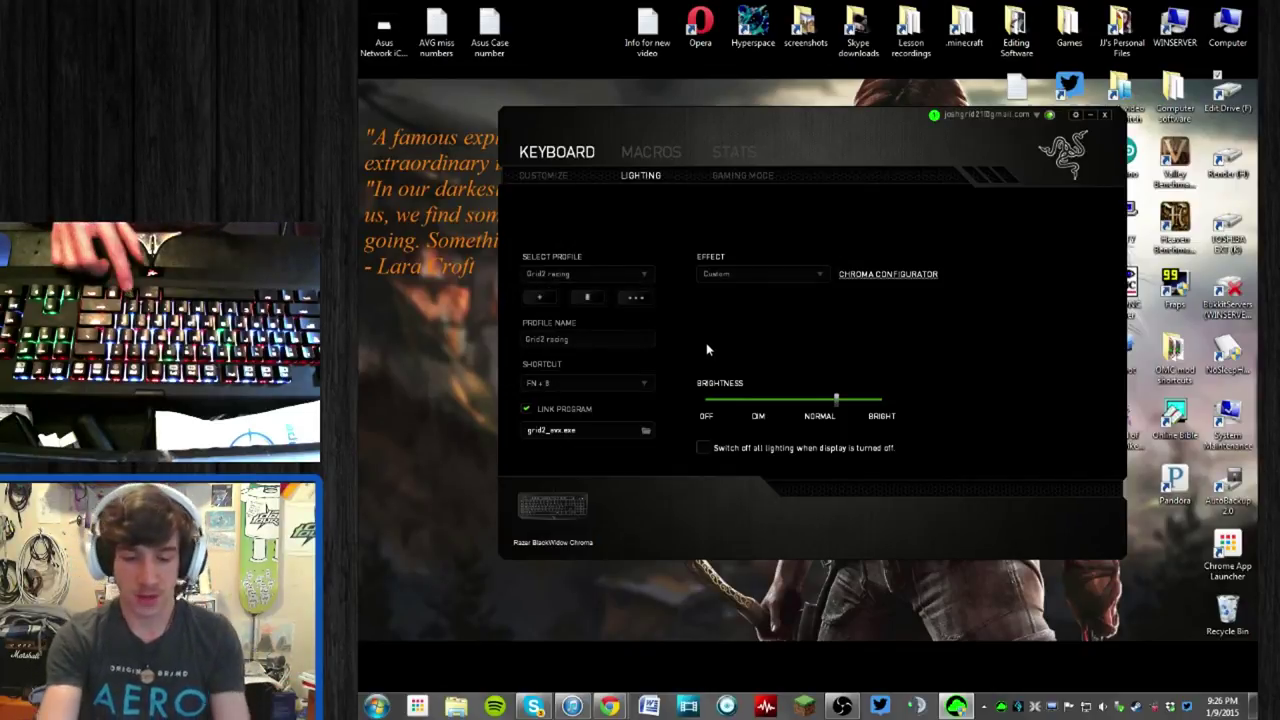
{"action": "key", "text": "1"}
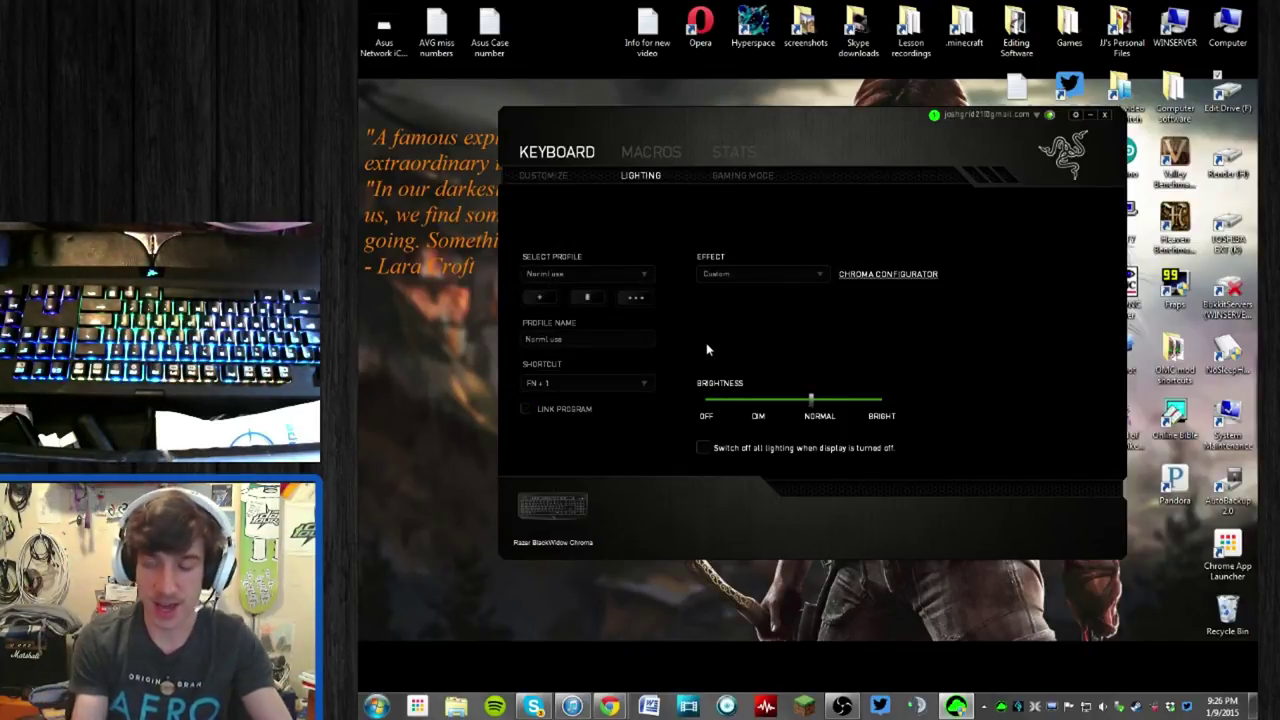